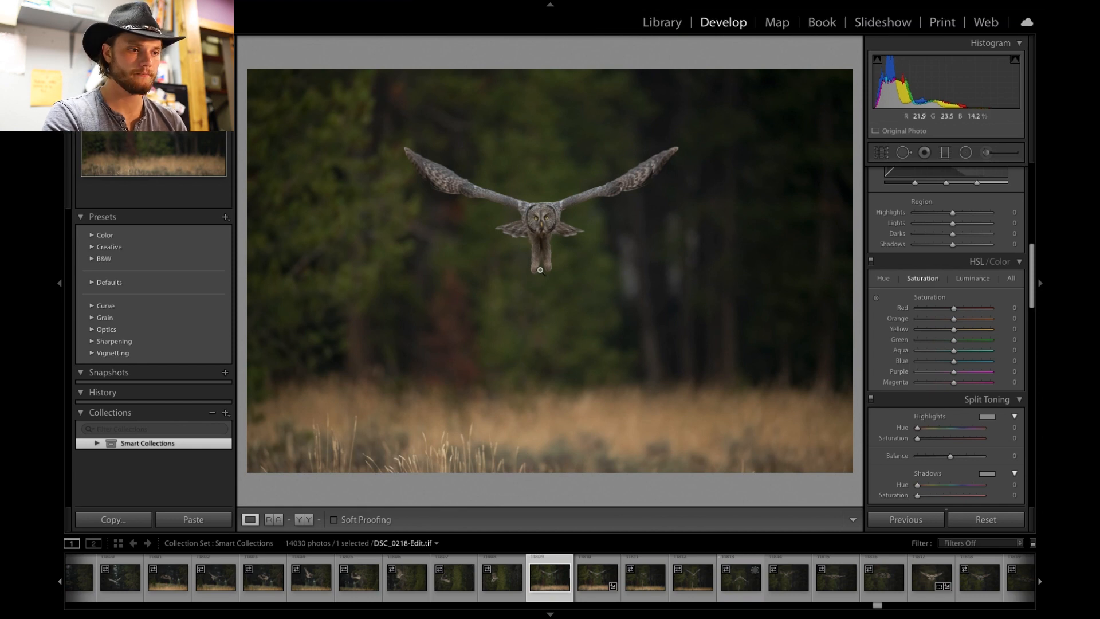
- Zoom in on the owl and pan around to inspect its detail, then return to the full view
click(549, 214)
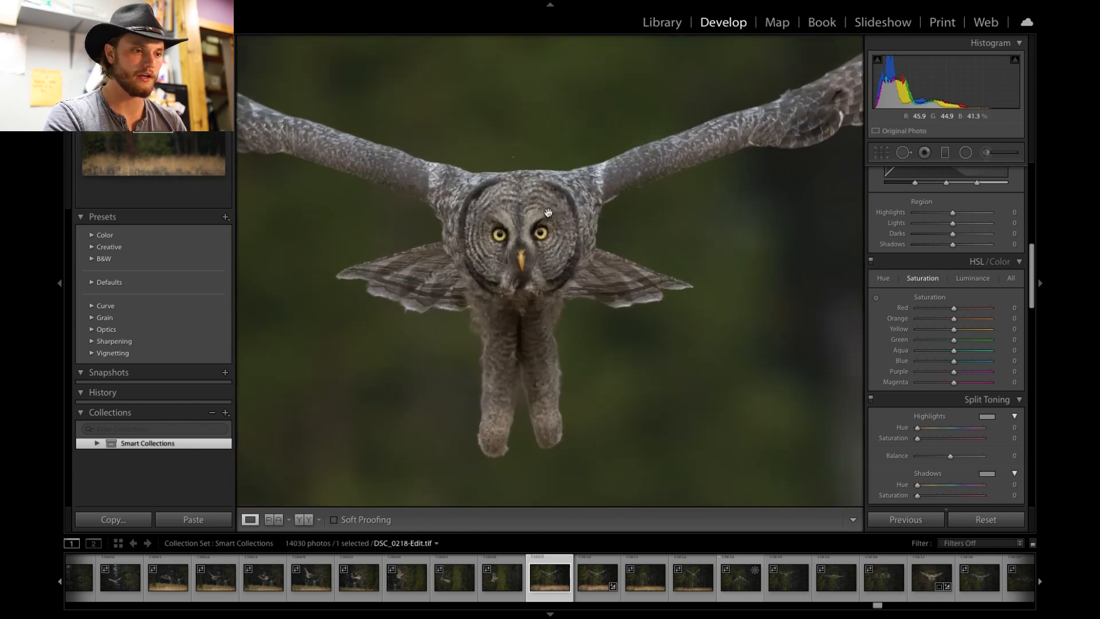
click(548, 213)
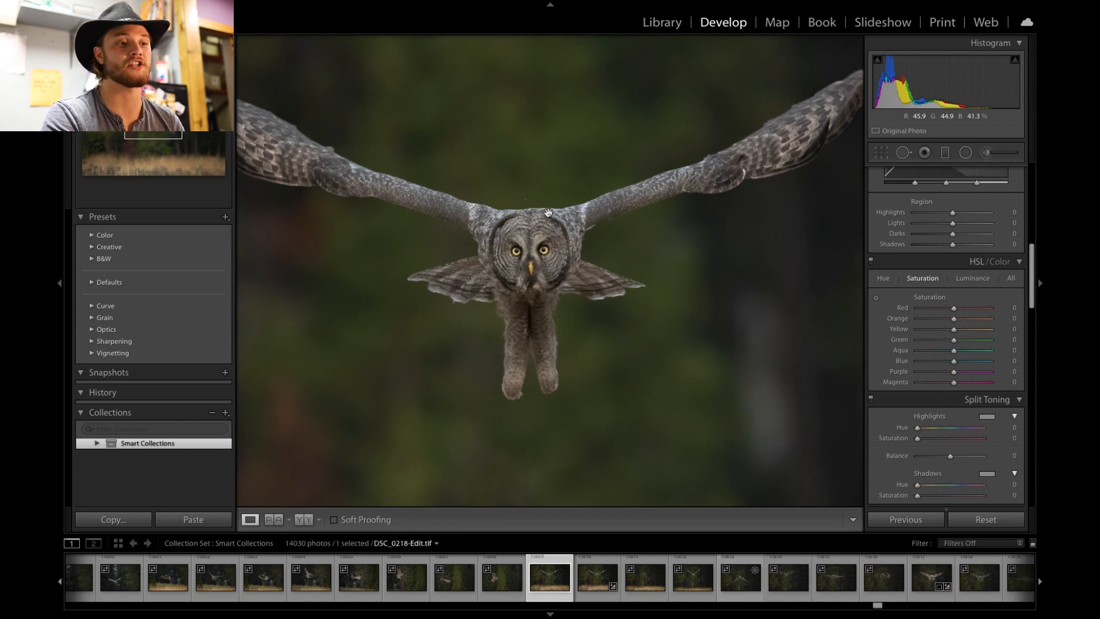
drag(548, 213, 572, 159)
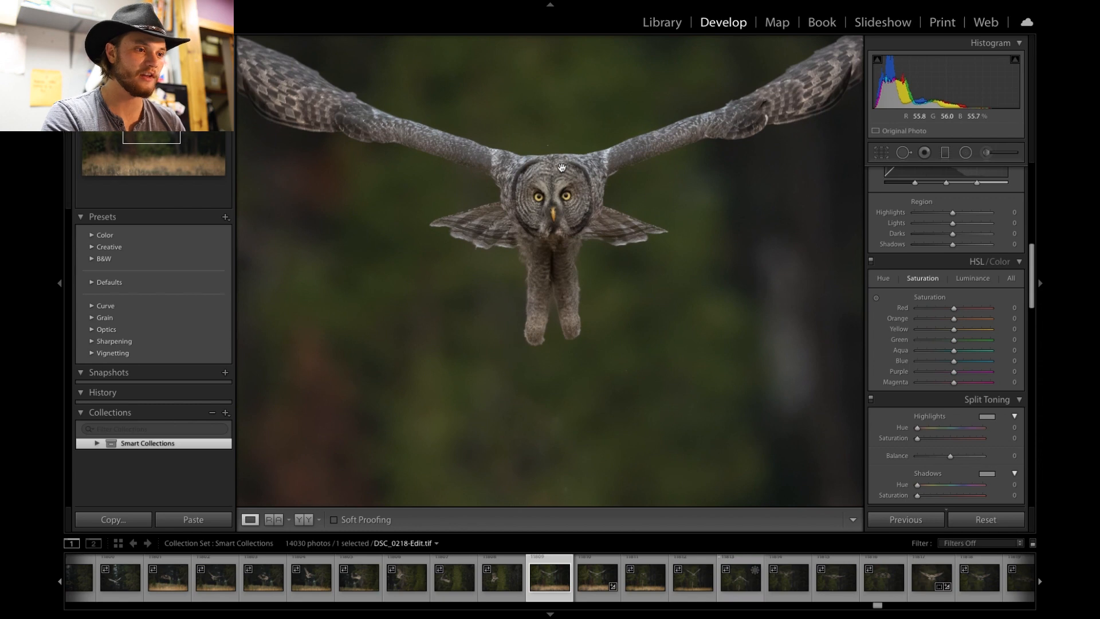
click(562, 168)
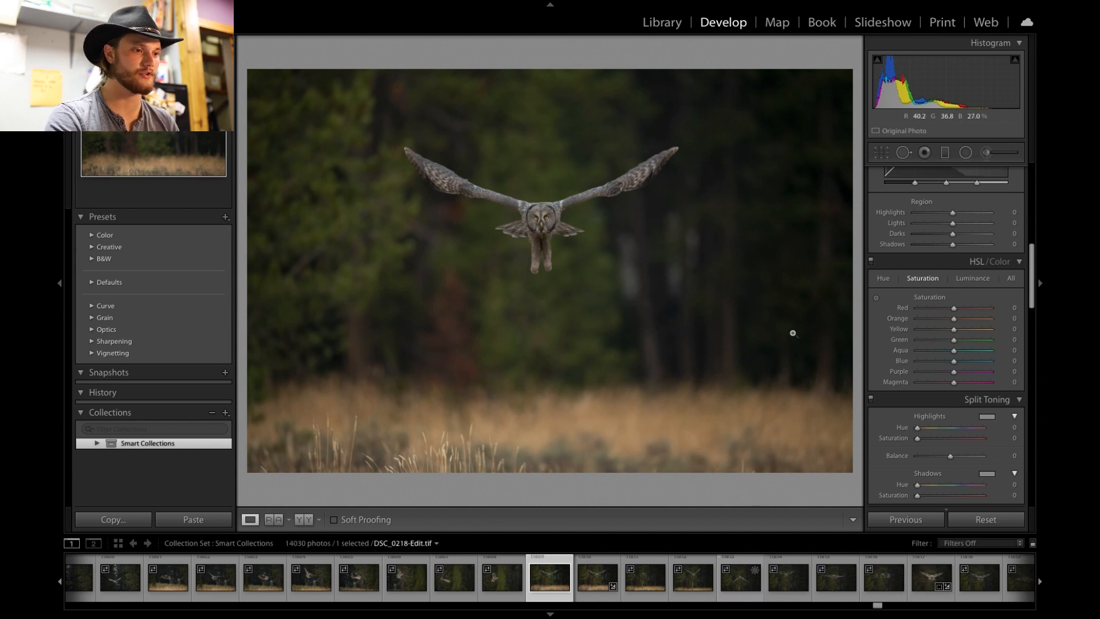
click(550, 235)
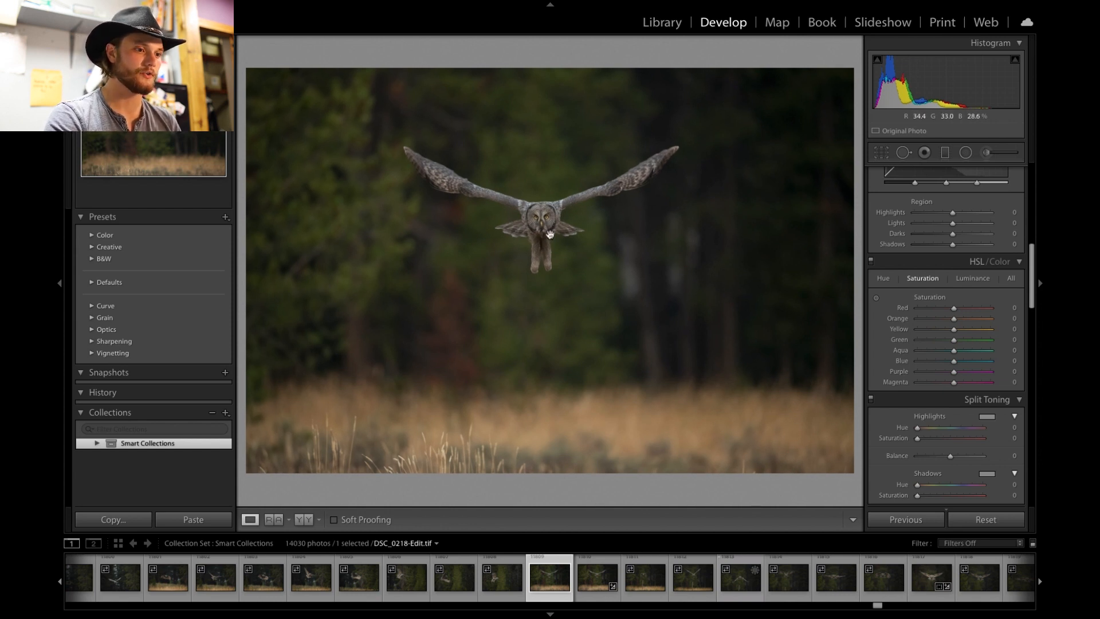
click(543, 200)
drag(543, 195, 536, 129)
click(551, 166)
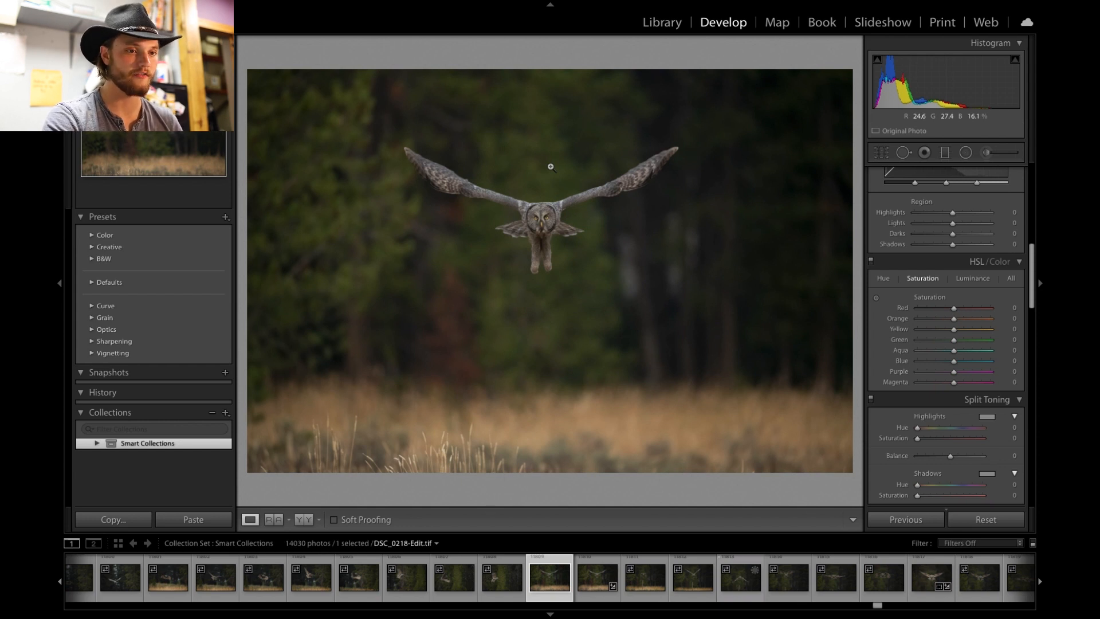
- Crop the photo slightly inward from the top-left corner, keeping the original aspect ratio, and apply the crop
click(882, 153)
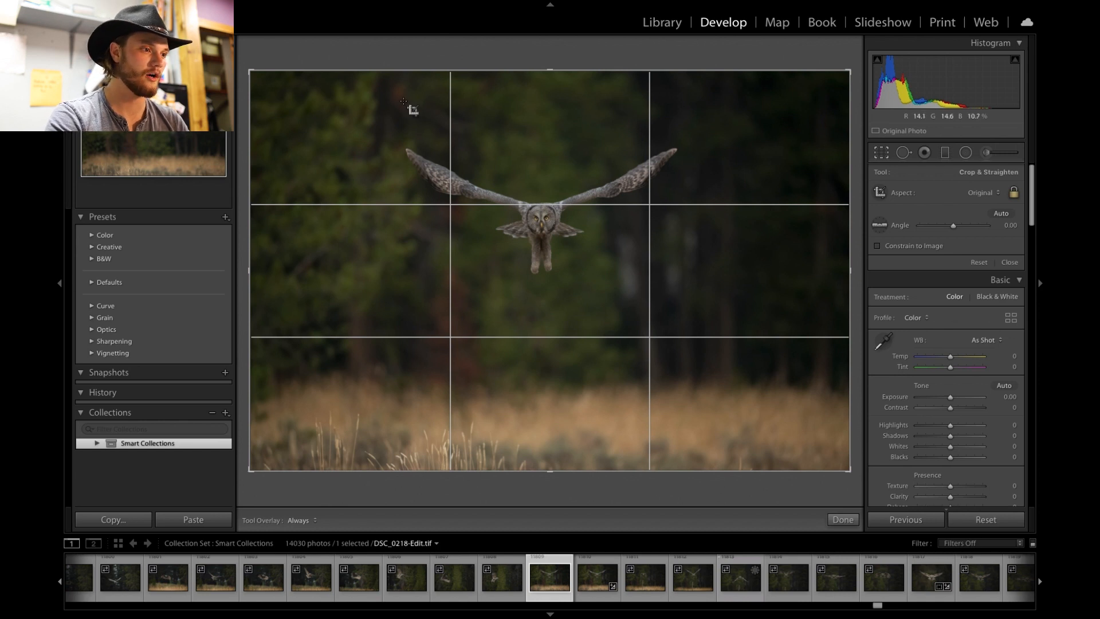
drag(251, 70, 262, 76)
drag(443, 172, 454, 172)
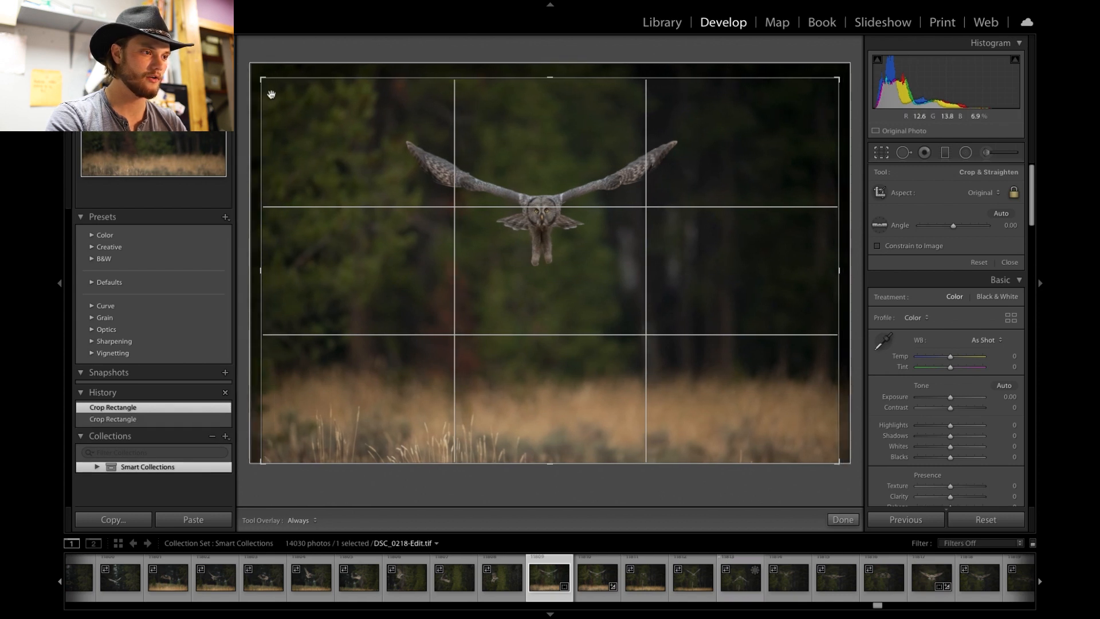
drag(261, 76, 257, 75)
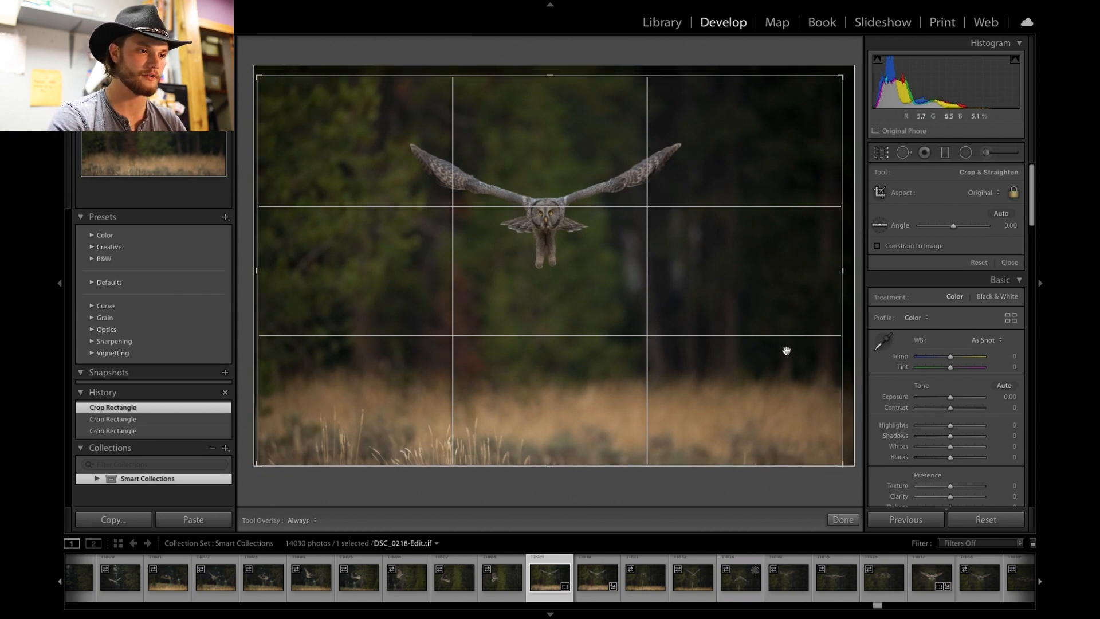
key(Return)
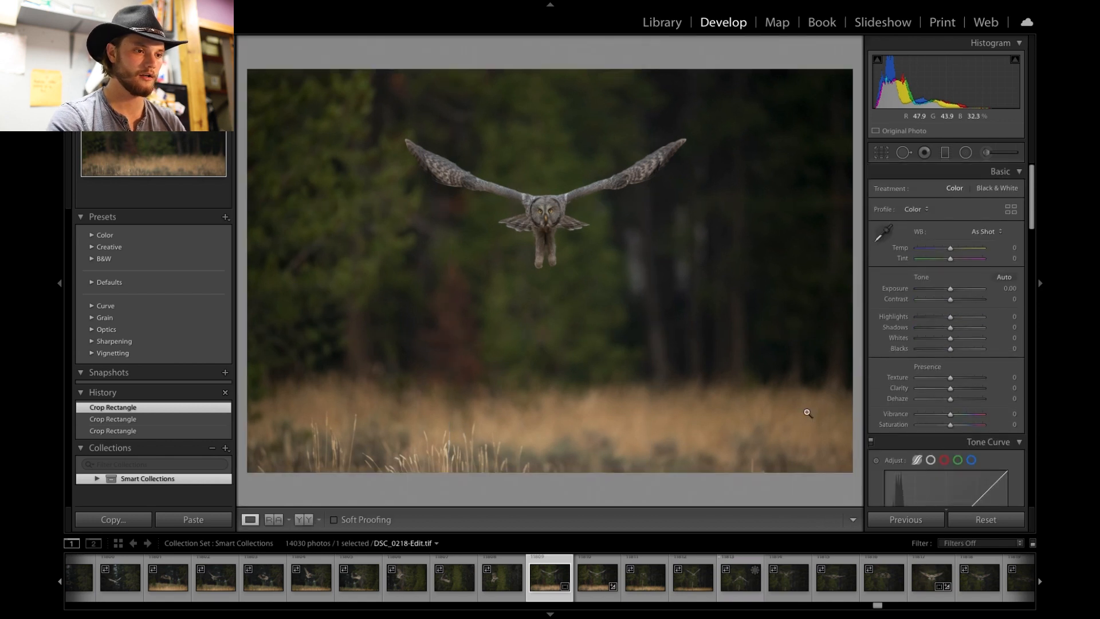
click(881, 152)
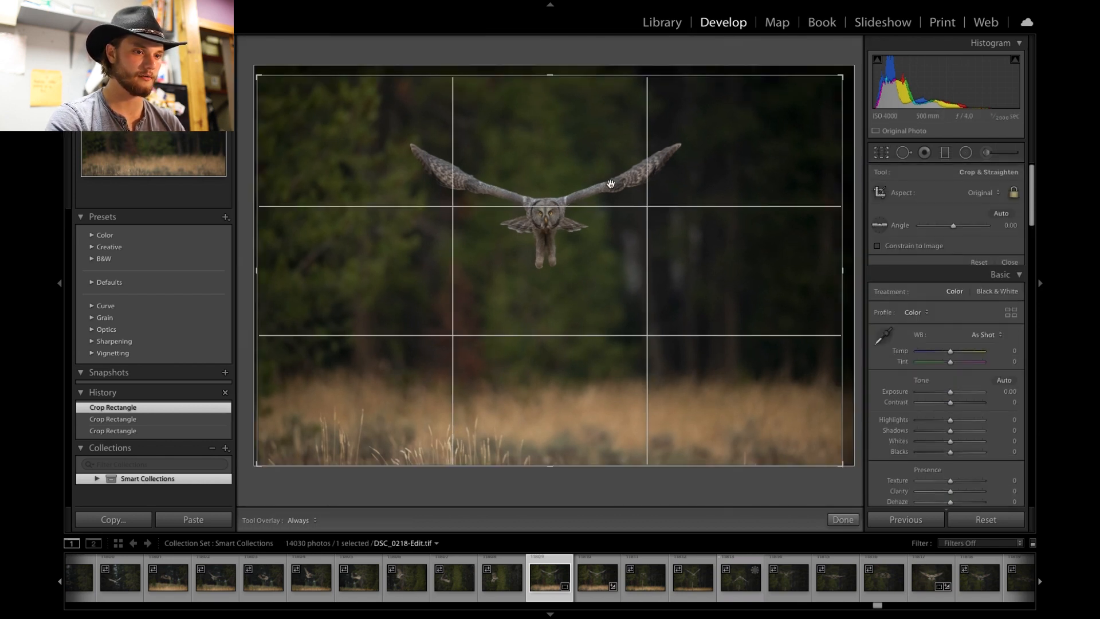
key(Return)
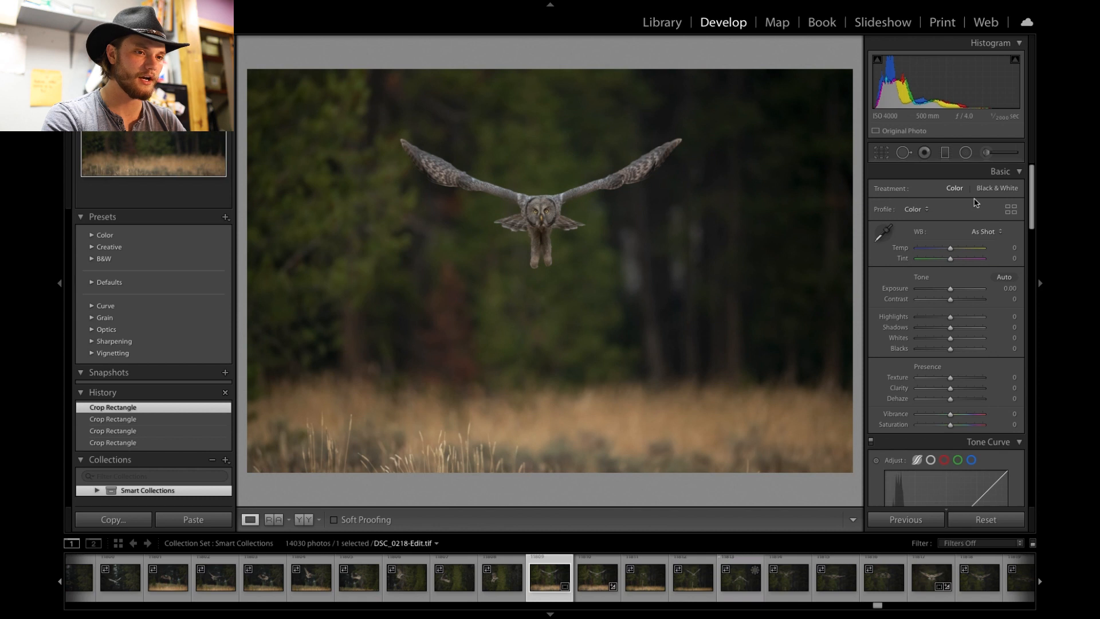
- Draw a radial filter ellipse centred on the owl, enlarging it to enclose both outstretched wings
scroll(972, 259, down, 3)
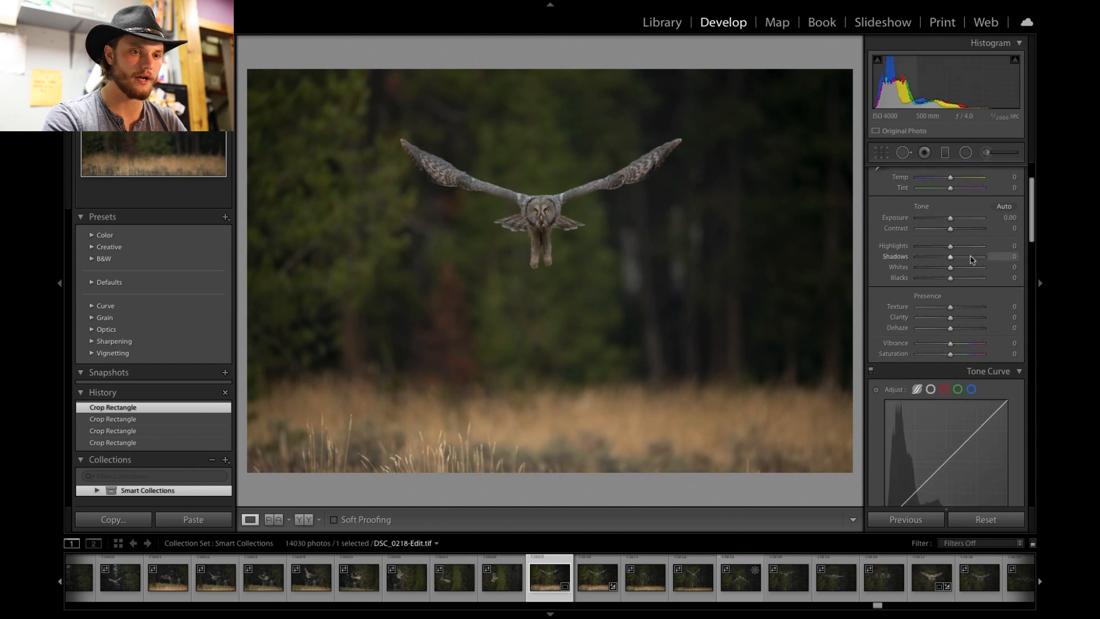
click(968, 153)
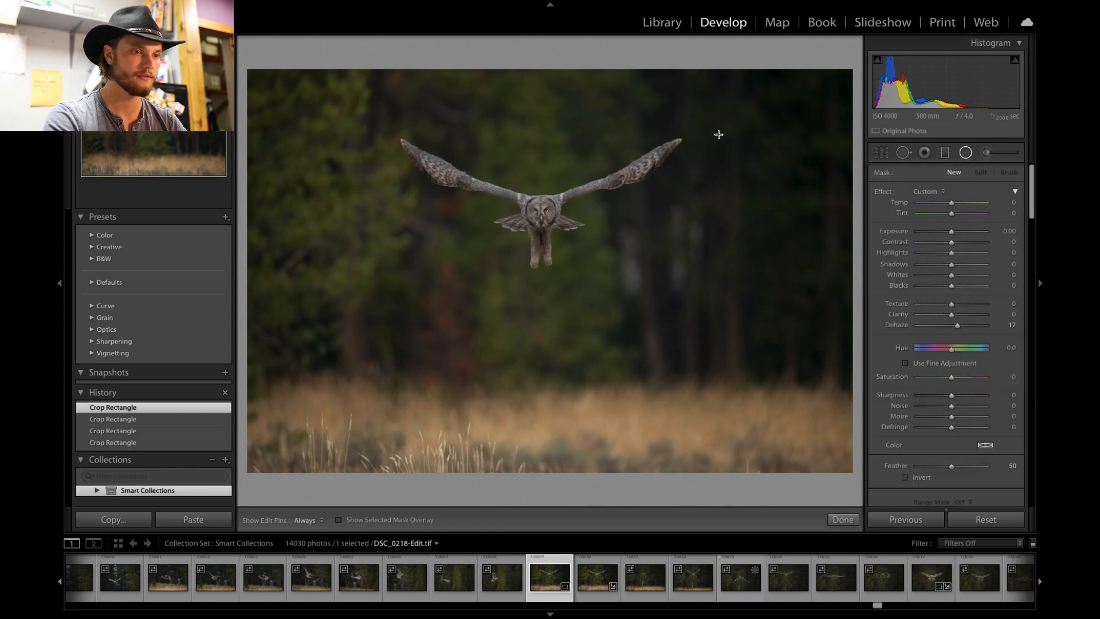
drag(585, 144, 407, 248)
drag(503, 189, 464, 238)
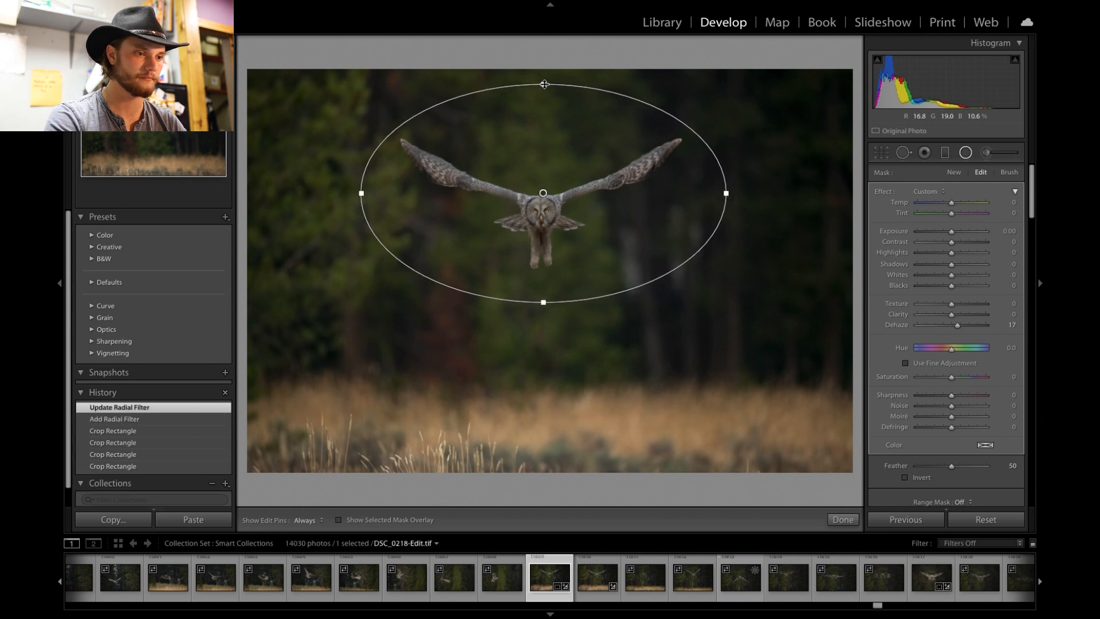
drag(544, 82, 544, 73)
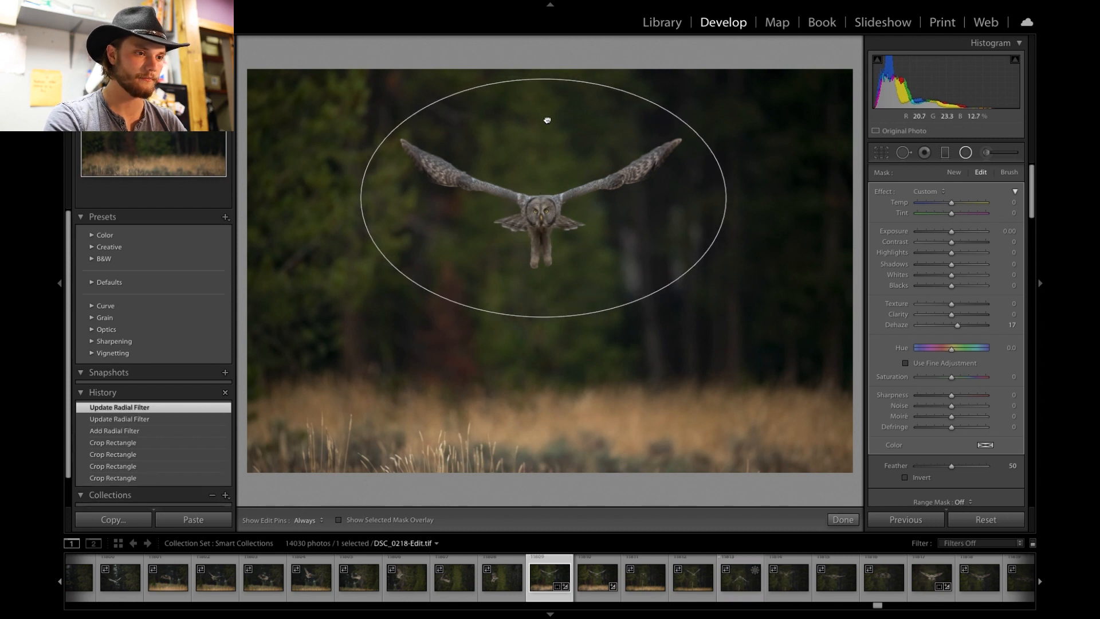
drag(547, 114, 547, 113)
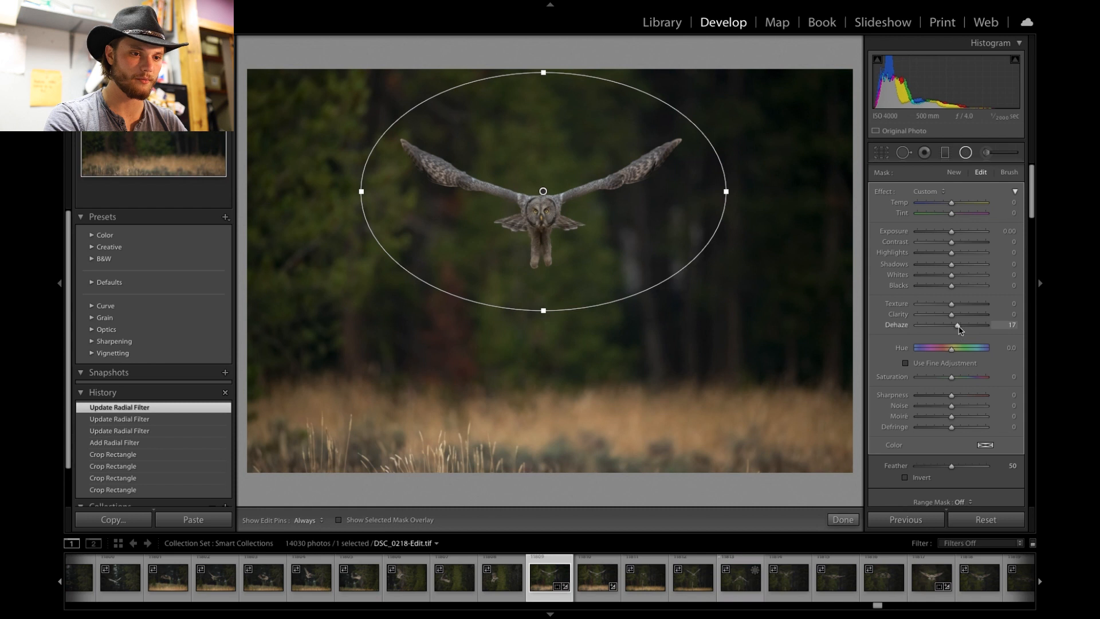
- Reset the radial filter's Dehaze to 0, nudge the ellipse slightly, and raise its Feather to 100
drag(960, 331, 952, 325)
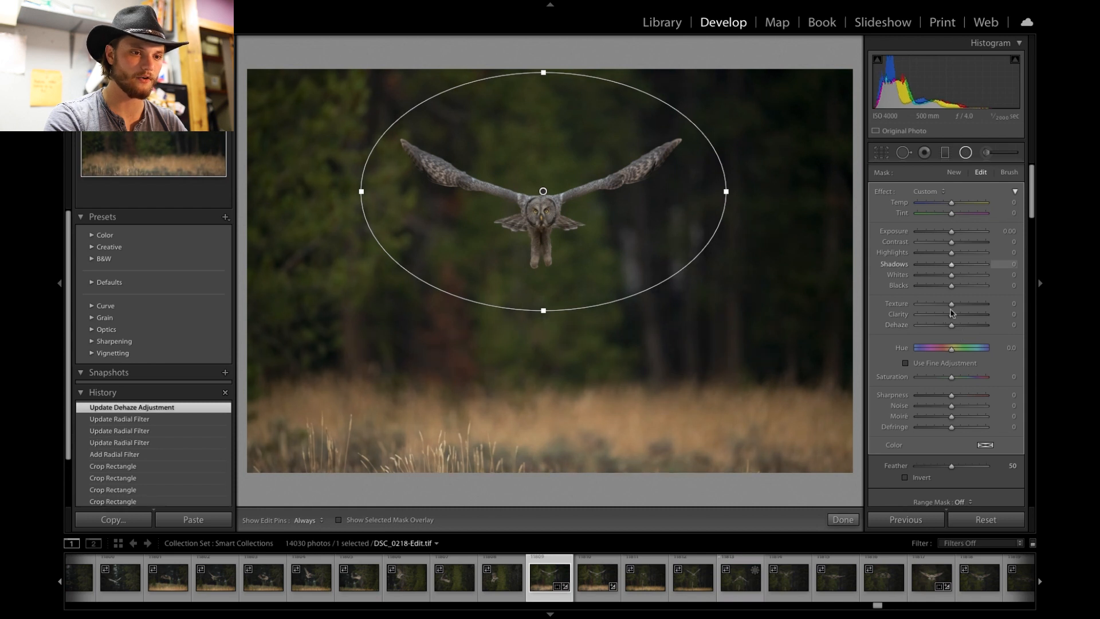
drag(674, 188, 670, 189)
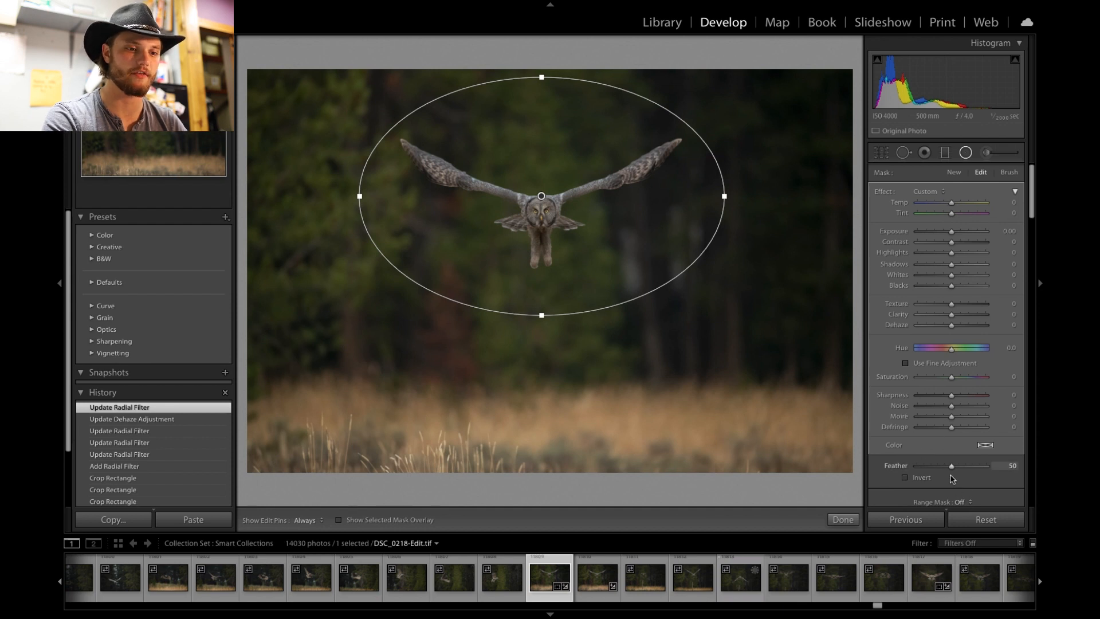
drag(955, 469, 1008, 467)
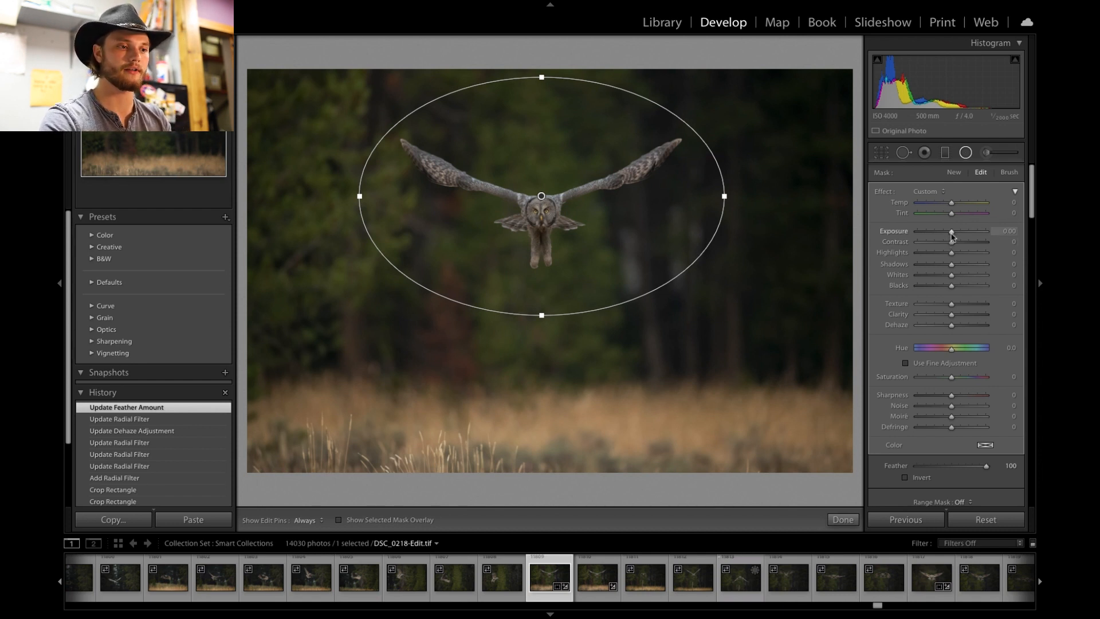
- Set the radial filter's Exposure to -0.76 and Dehaze to -13, then close the radial filter tool
drag(952, 234, 948, 234)
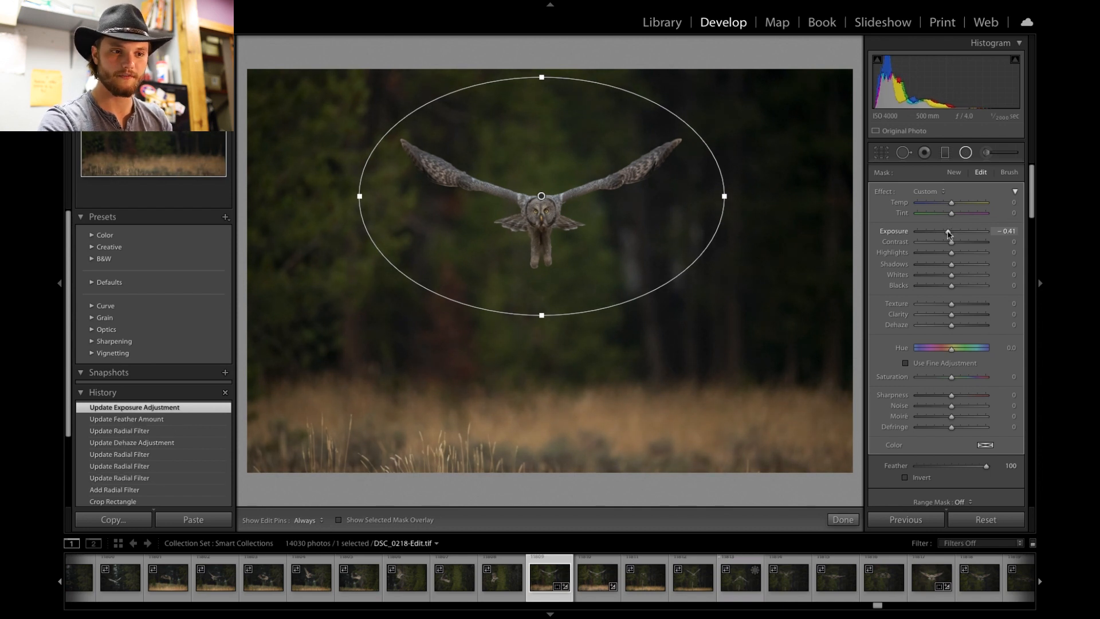
drag(949, 233, 949, 233)
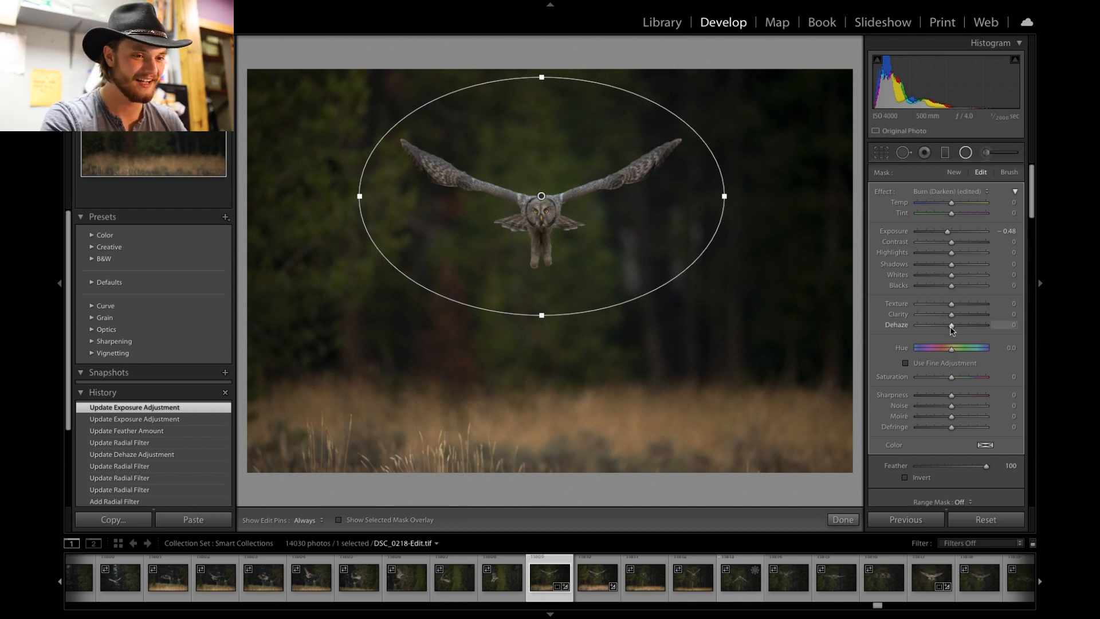
drag(952, 329, 949, 328)
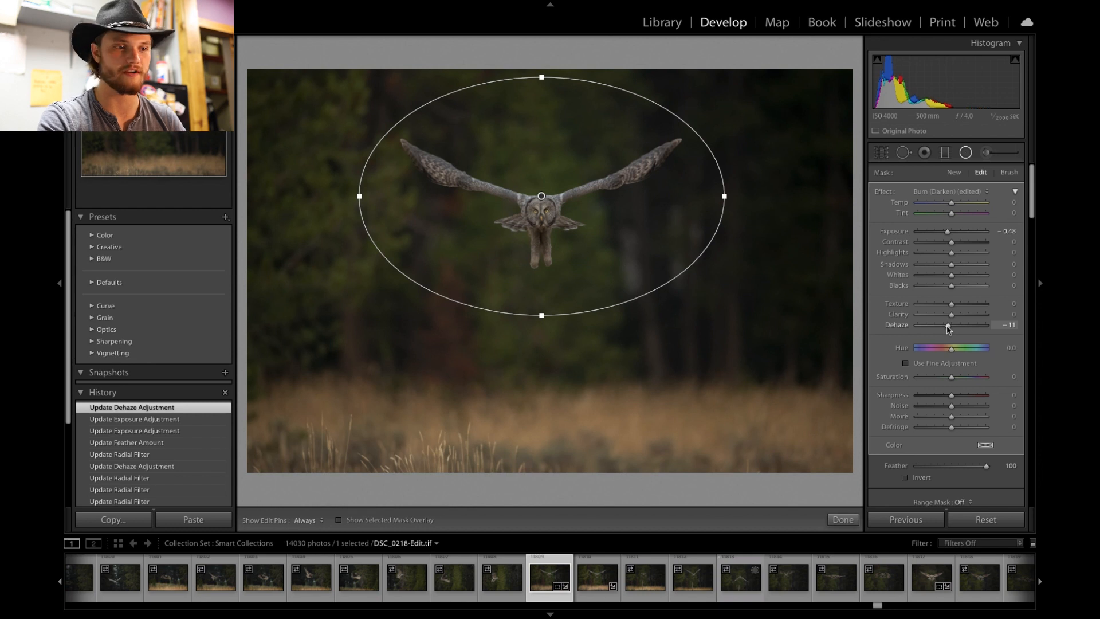
drag(948, 329, 946, 328)
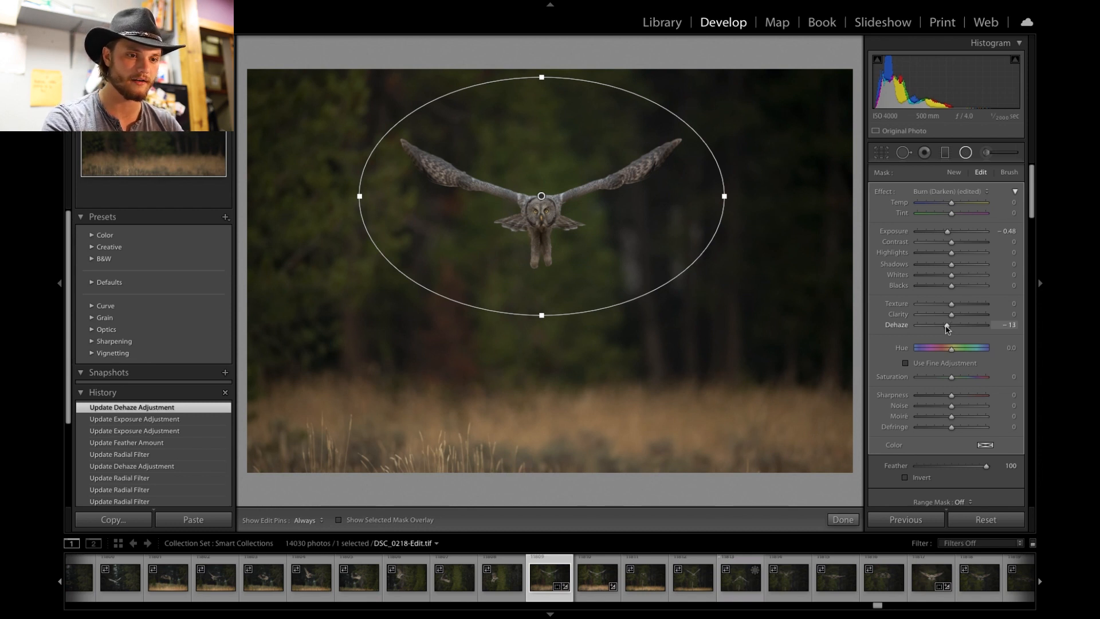
drag(947, 329, 946, 329)
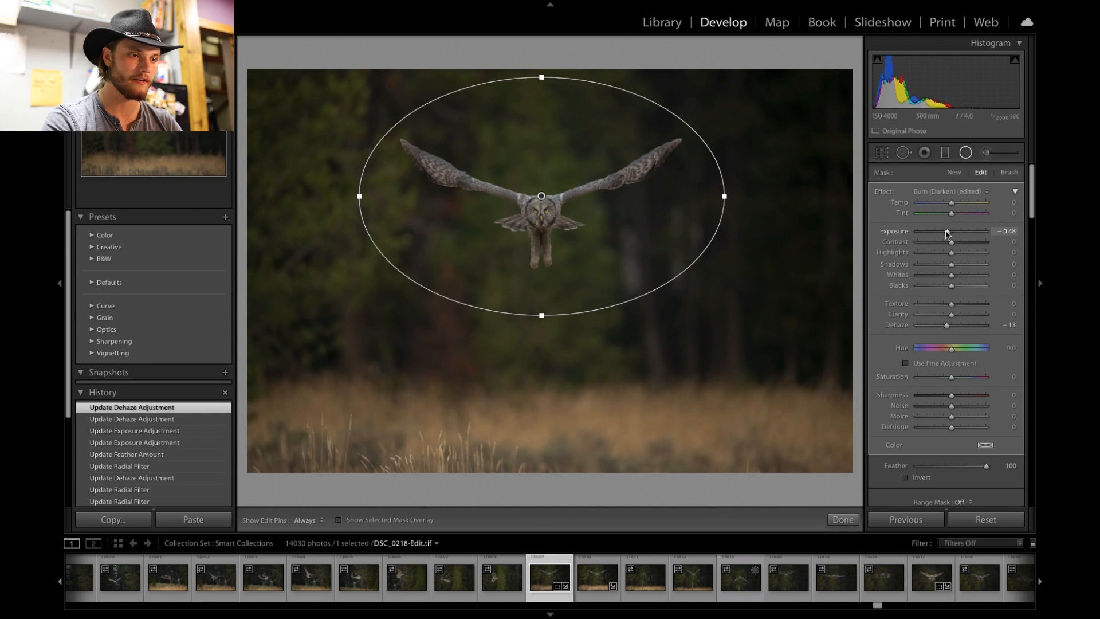
drag(946, 233, 946, 233)
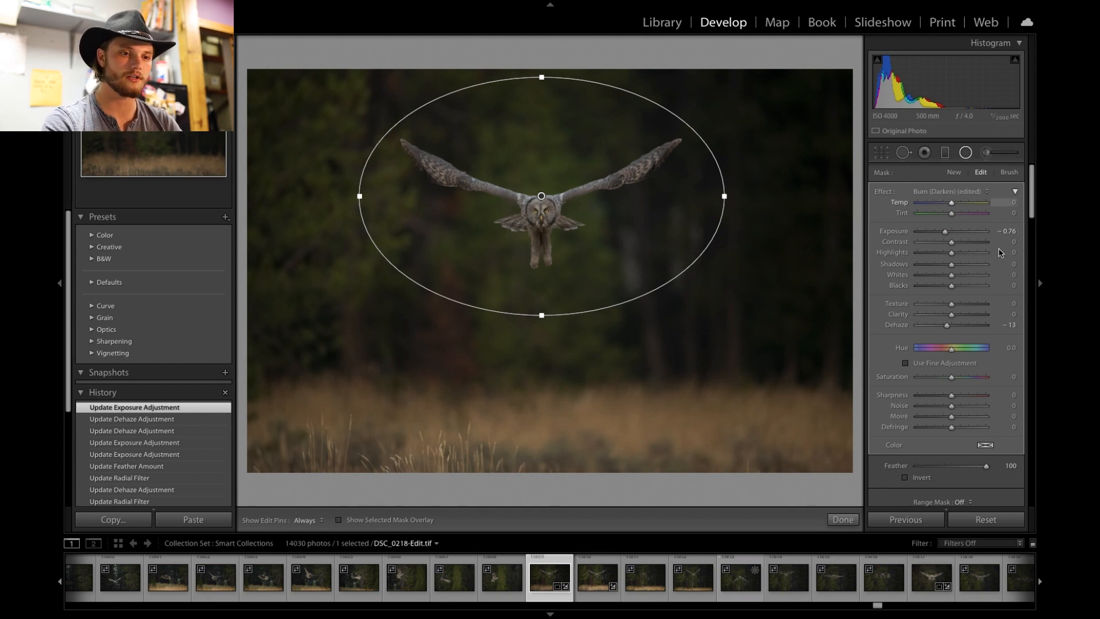
click(967, 153)
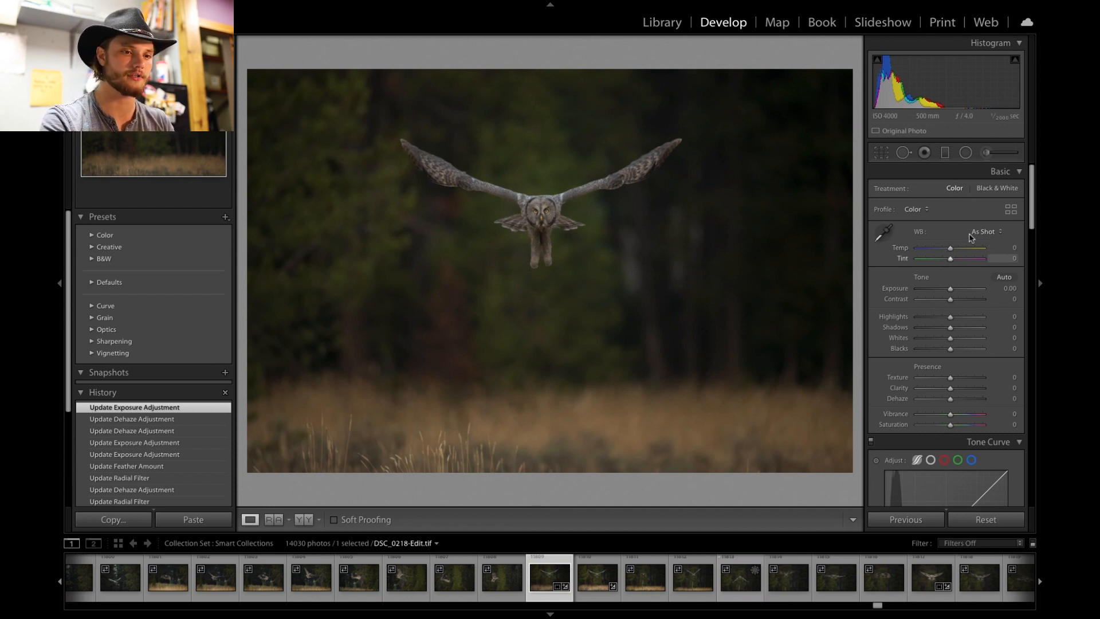
- Set the global white balance Temp to -5
drag(952, 249, 947, 248)
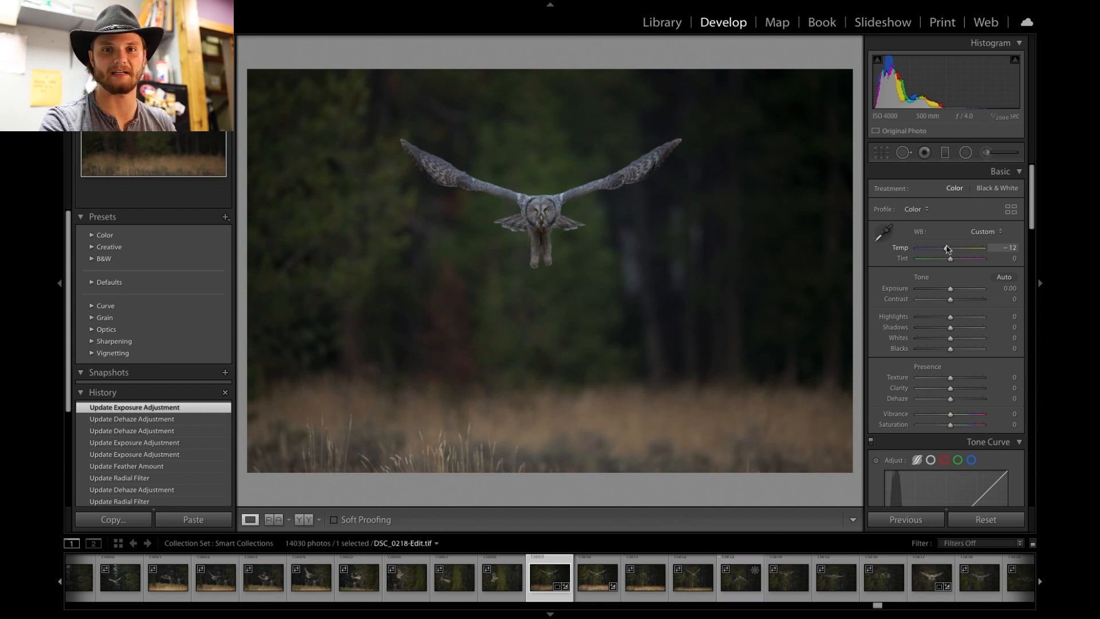
drag(948, 249, 950, 249)
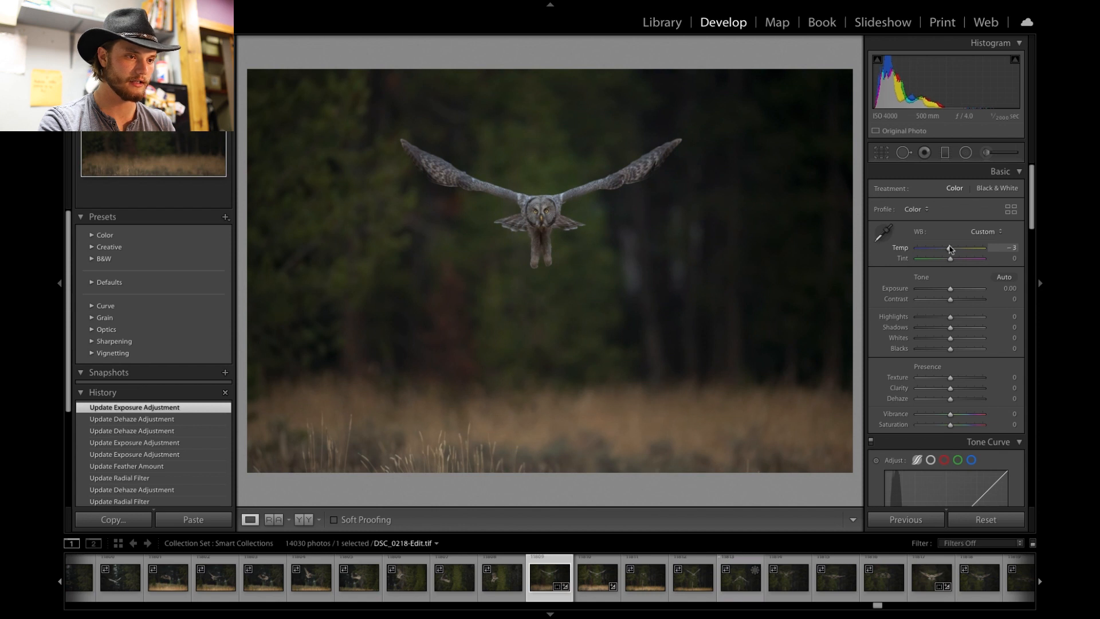
drag(949, 248, 949, 248)
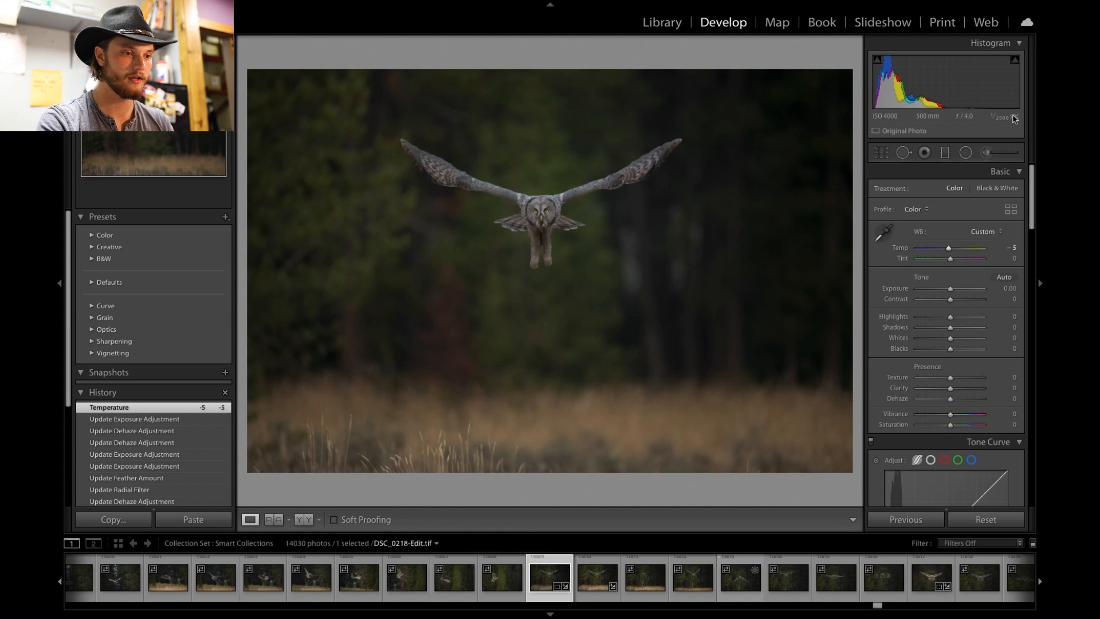
- Raise the global Contrast to +17
click(995, 156)
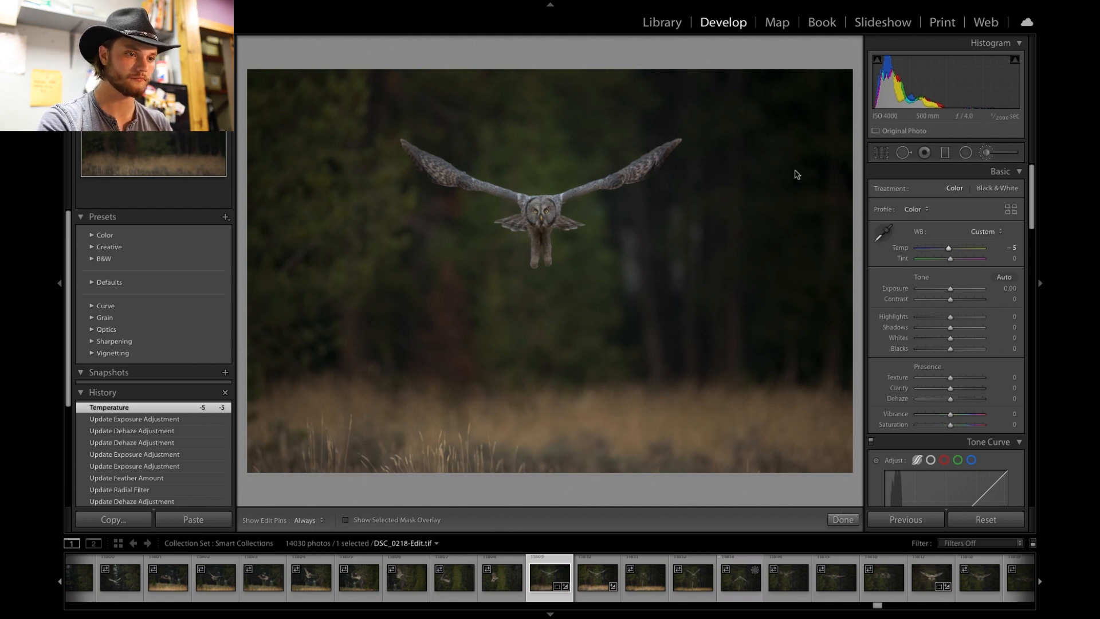
click(990, 156)
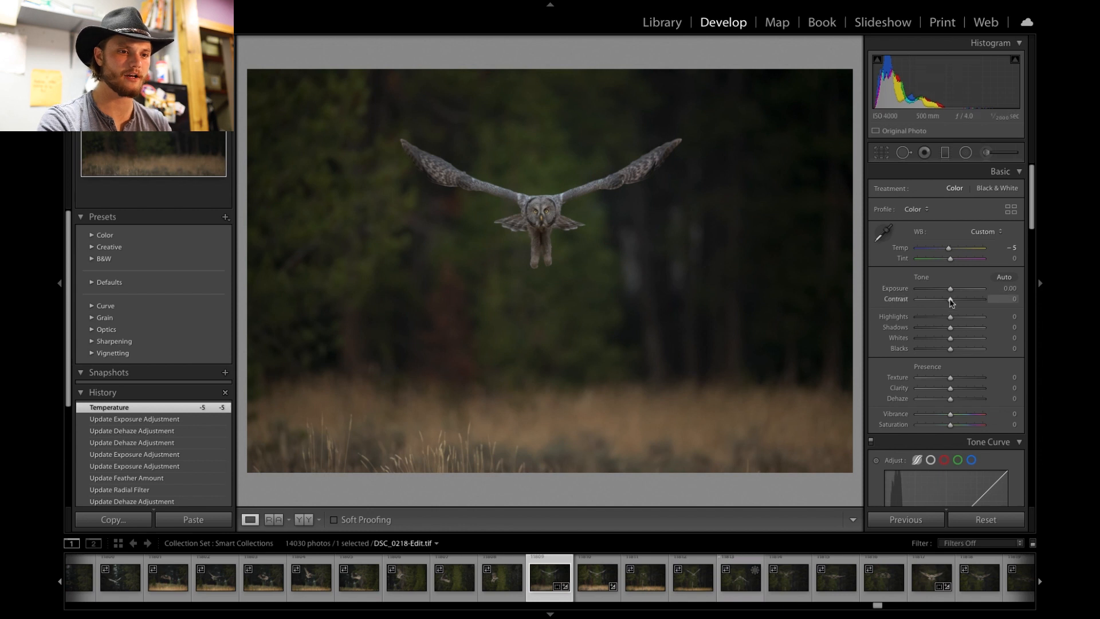
drag(952, 303, 957, 303)
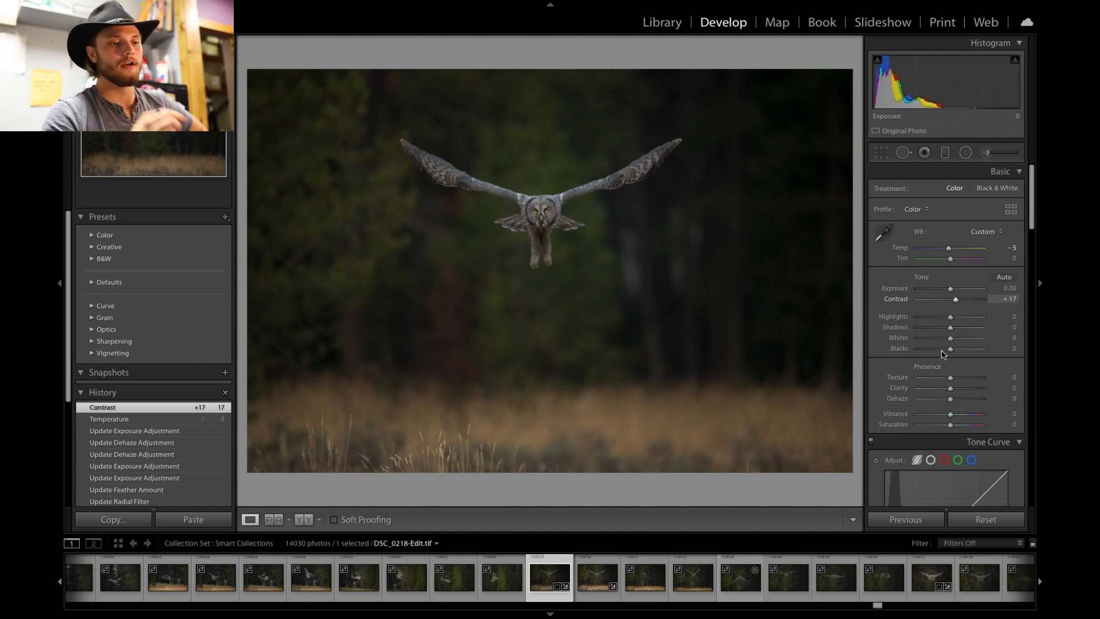
scroll(955, 377, down, 3)
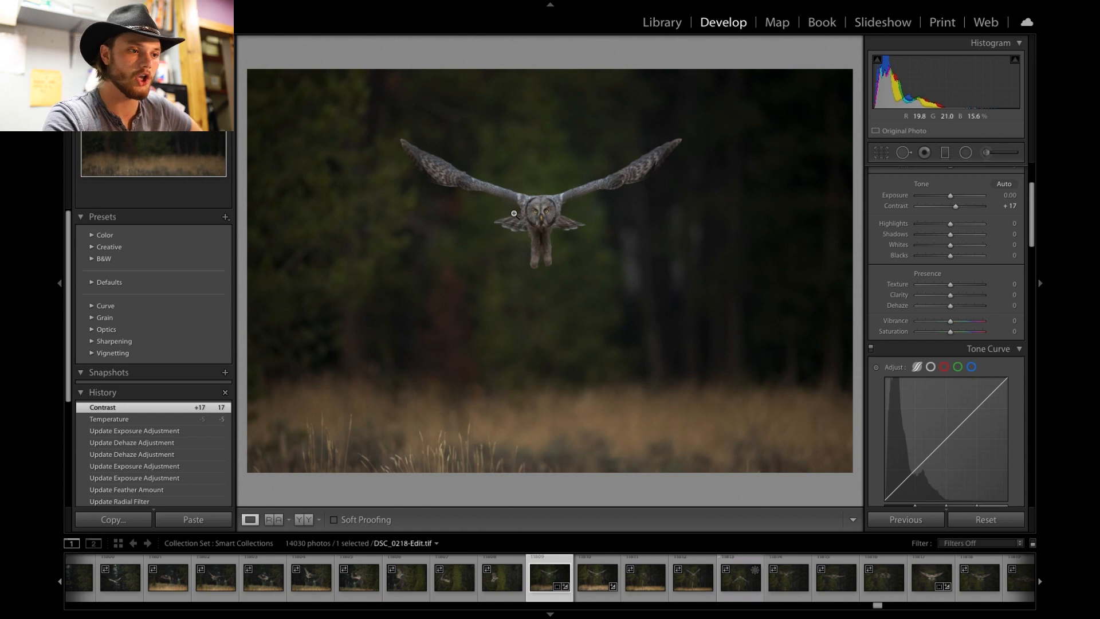
scroll(920, 262, down, 3)
scroll(920, 262, down, 8)
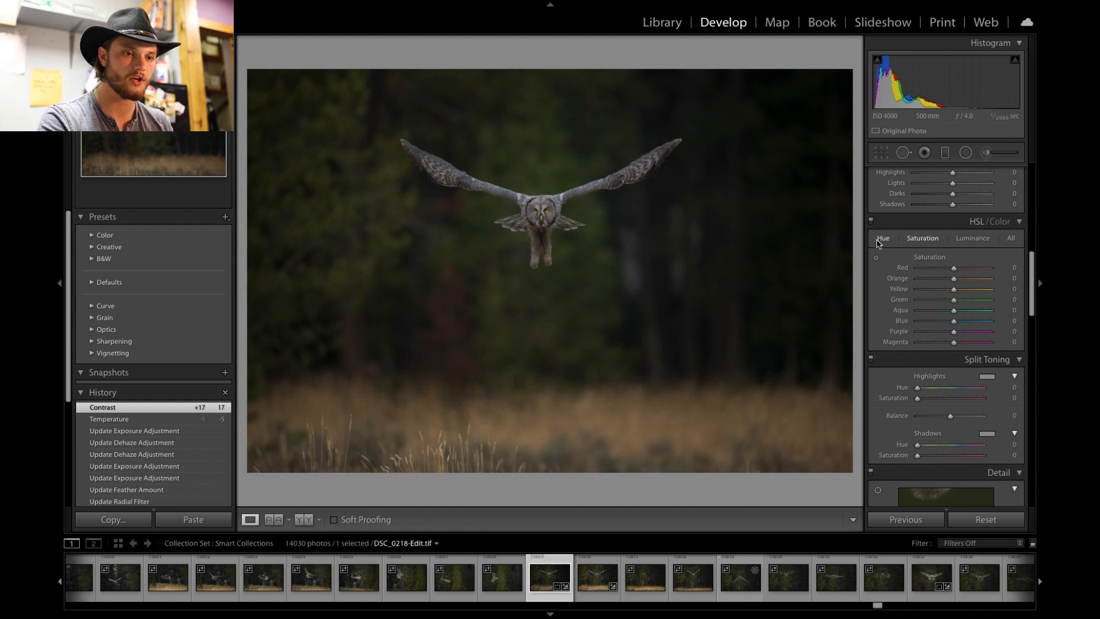
- Try shifting the Green hue to +100, then reset it
click(925, 240)
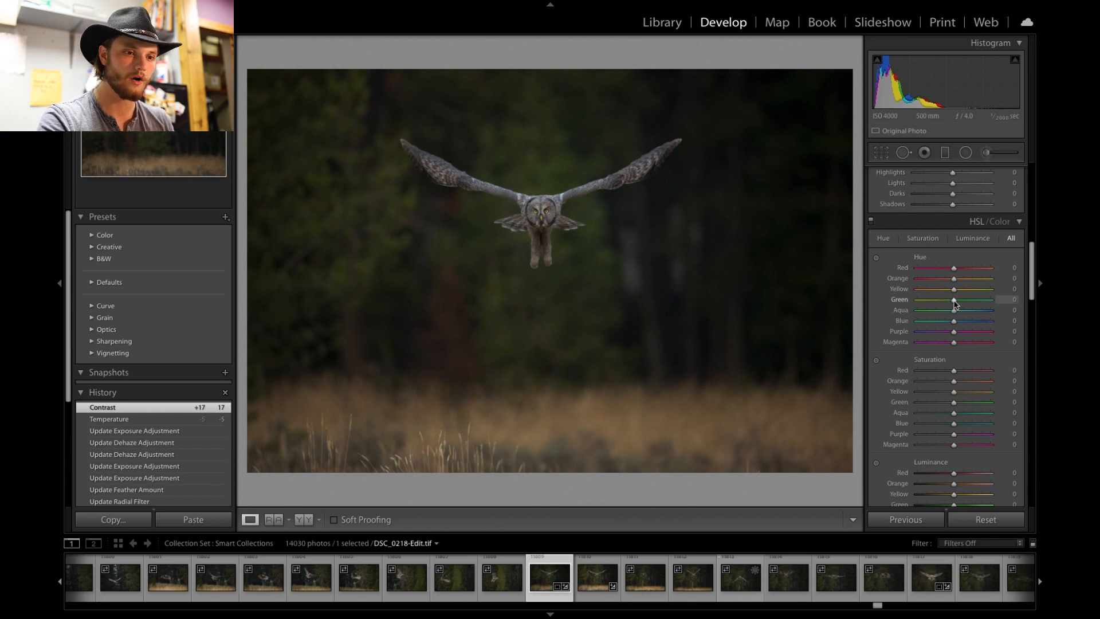
drag(955, 301, 992, 301)
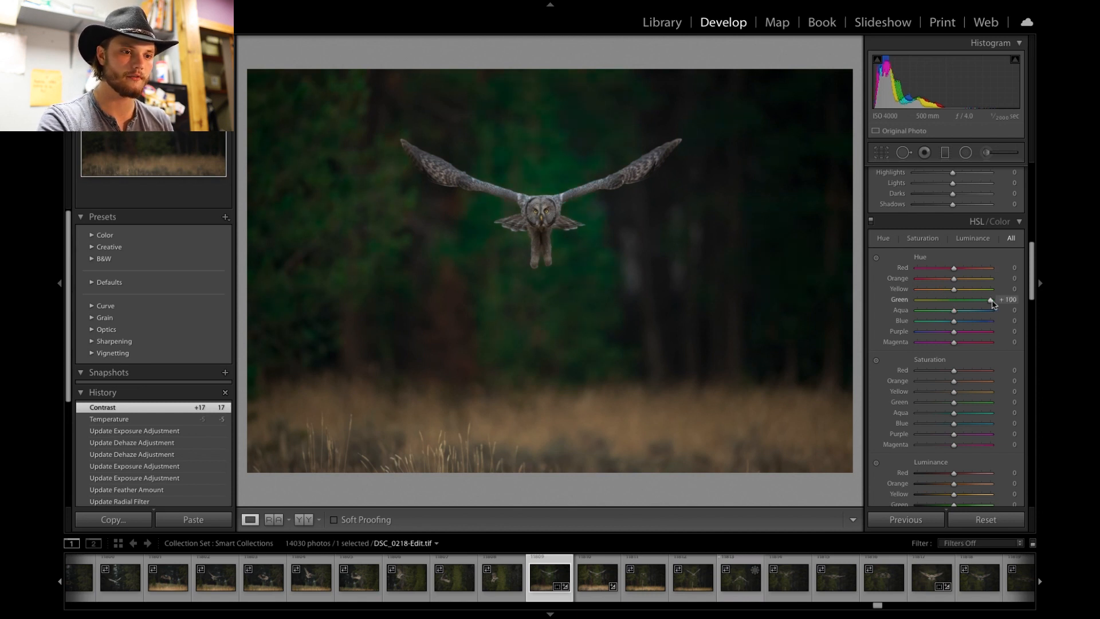
double_click(992, 300)
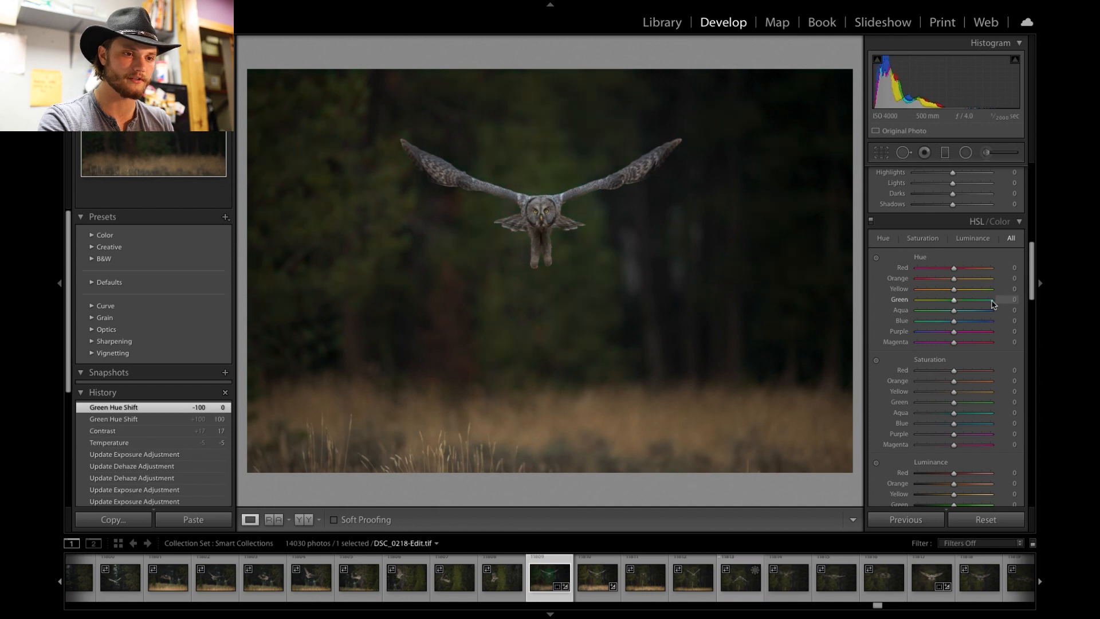
- Set the Green saturation to -45 in the HSL panel
click(923, 237)
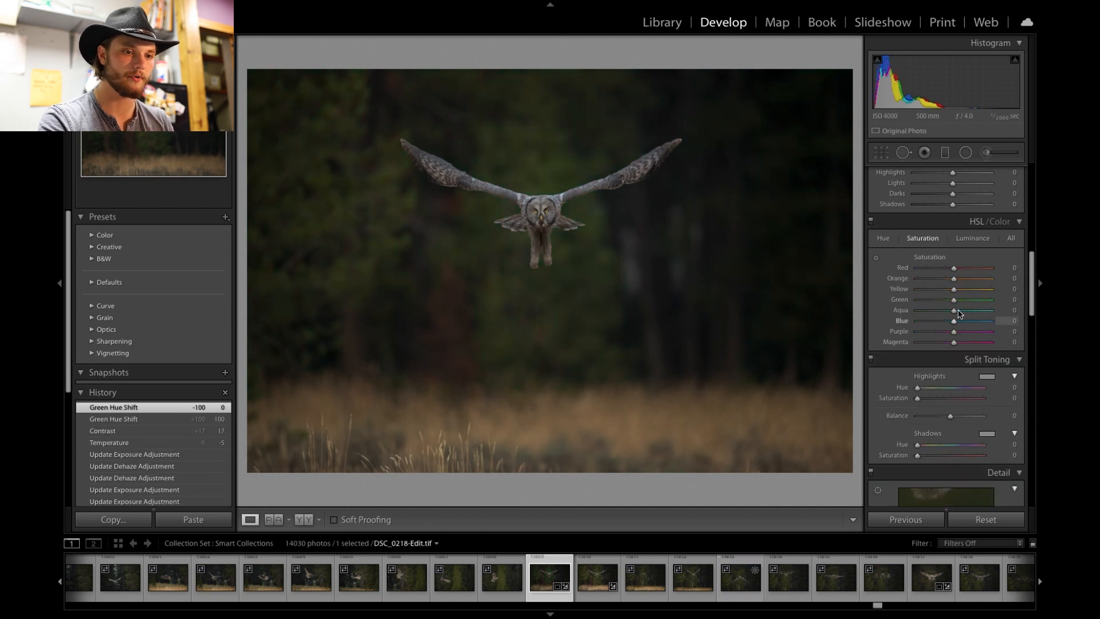
drag(955, 301, 997, 304)
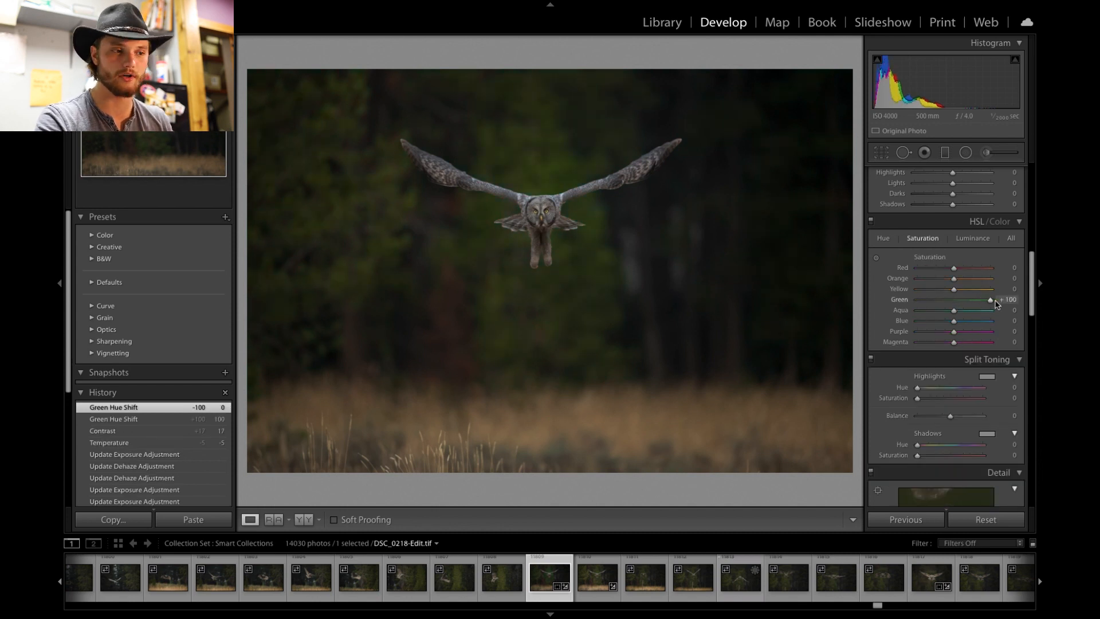
drag(998, 304, 980, 304)
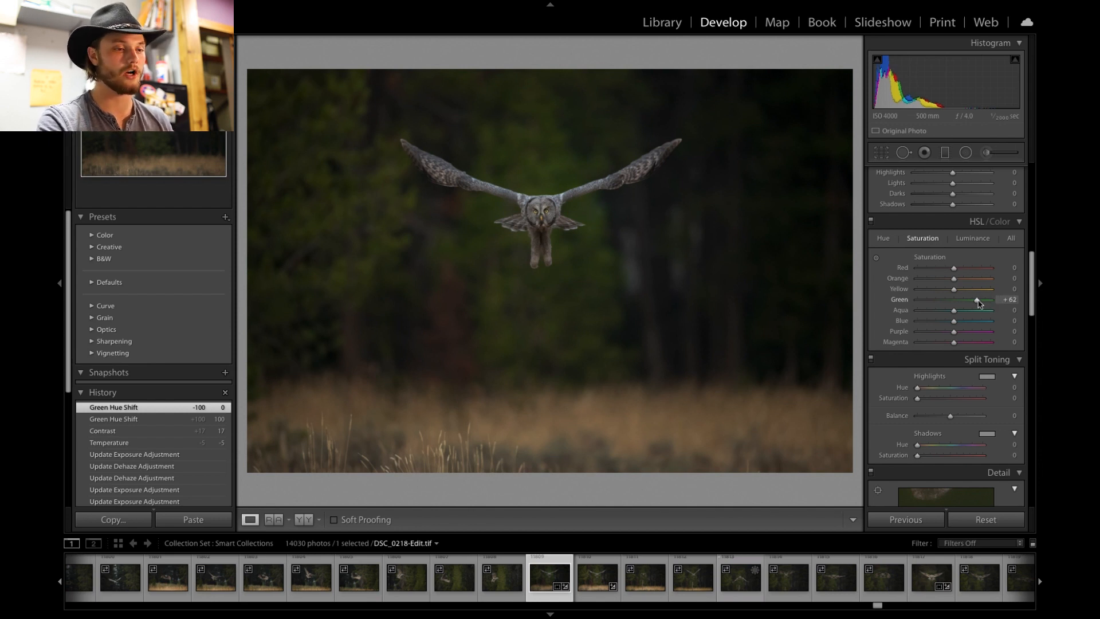
double_click(977, 300)
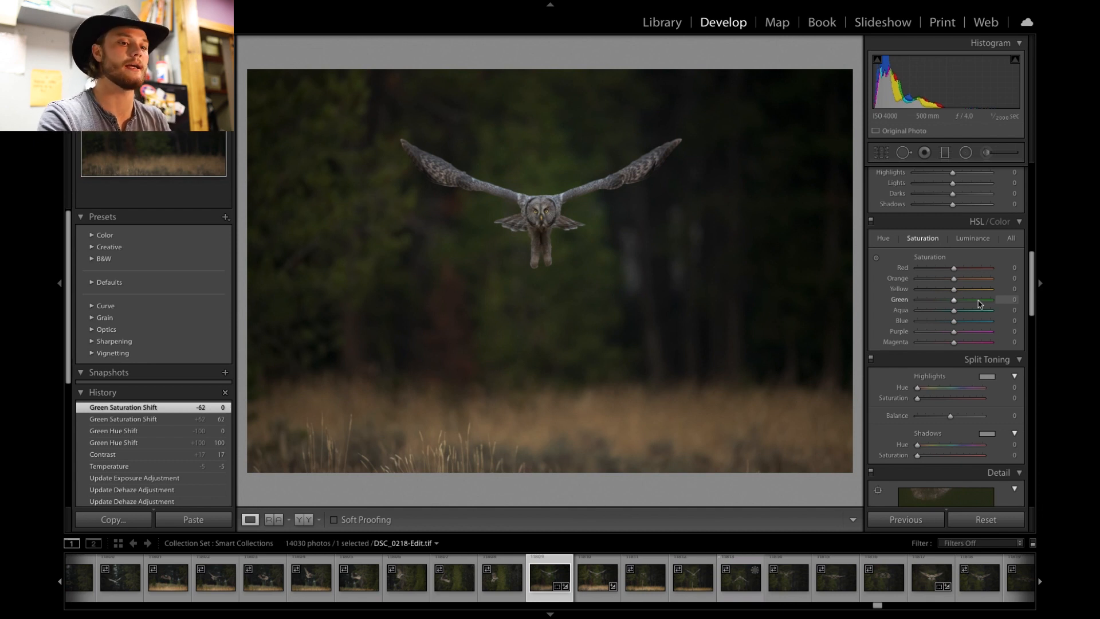
drag(955, 301, 940, 302)
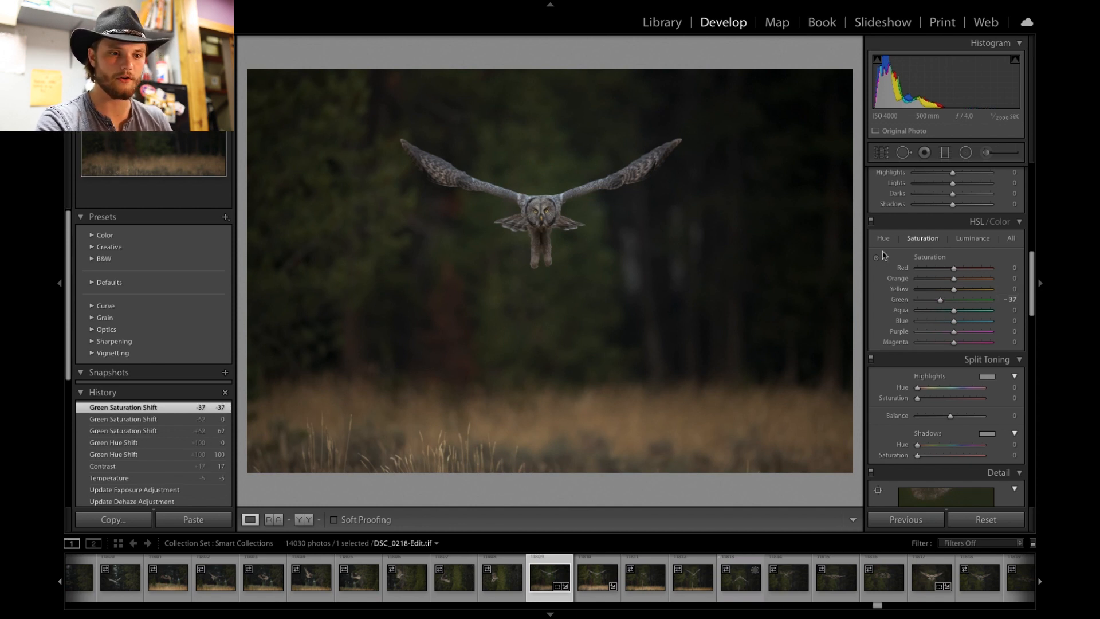
double_click(937, 303)
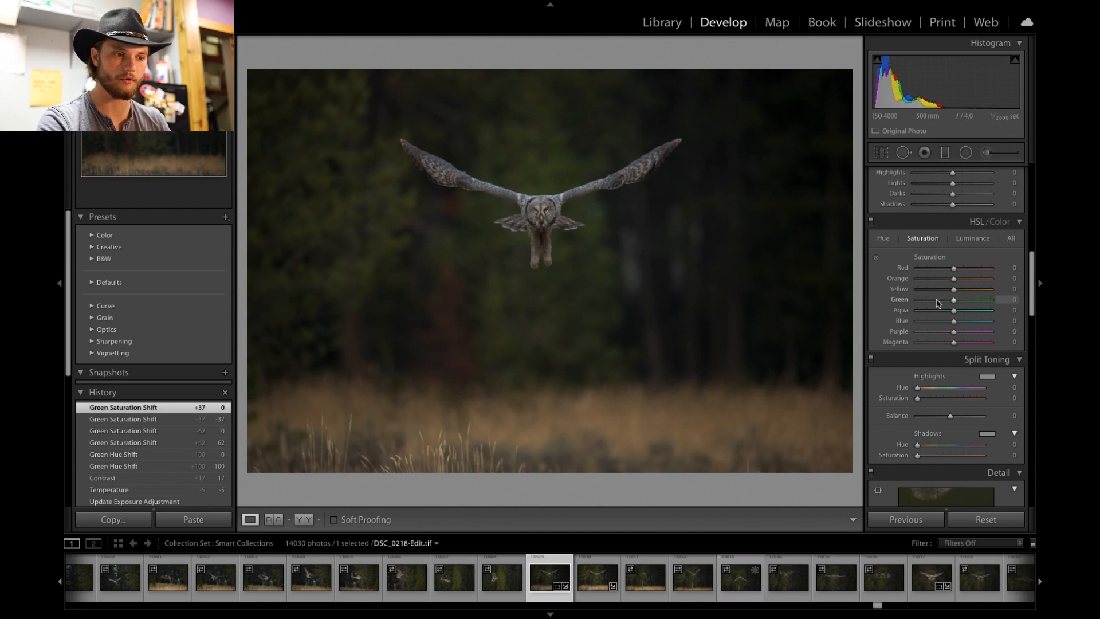
drag(954, 300, 940, 303)
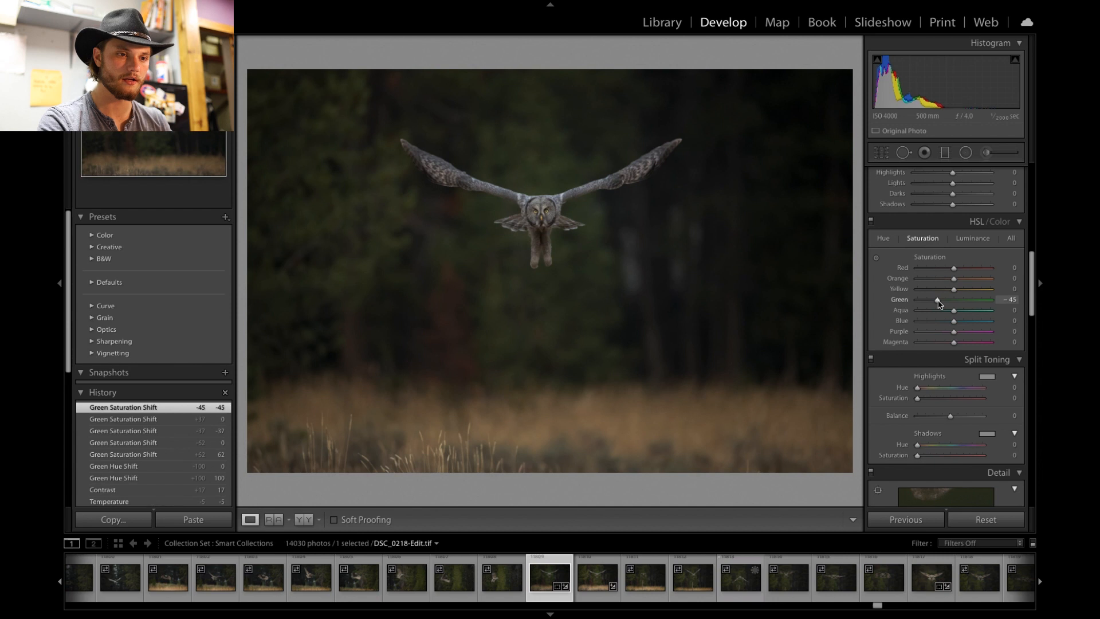
- Try small Green and Orange hue shifts, resetting each to 0
click(883, 240)
mouse_move(956, 303)
mouse_down()
mouse_move(972, 304)
mouse_move(920, 301)
mouse_move(972, 300)
mouse_move(954, 302)
mouse_up()
double_click(955, 302)
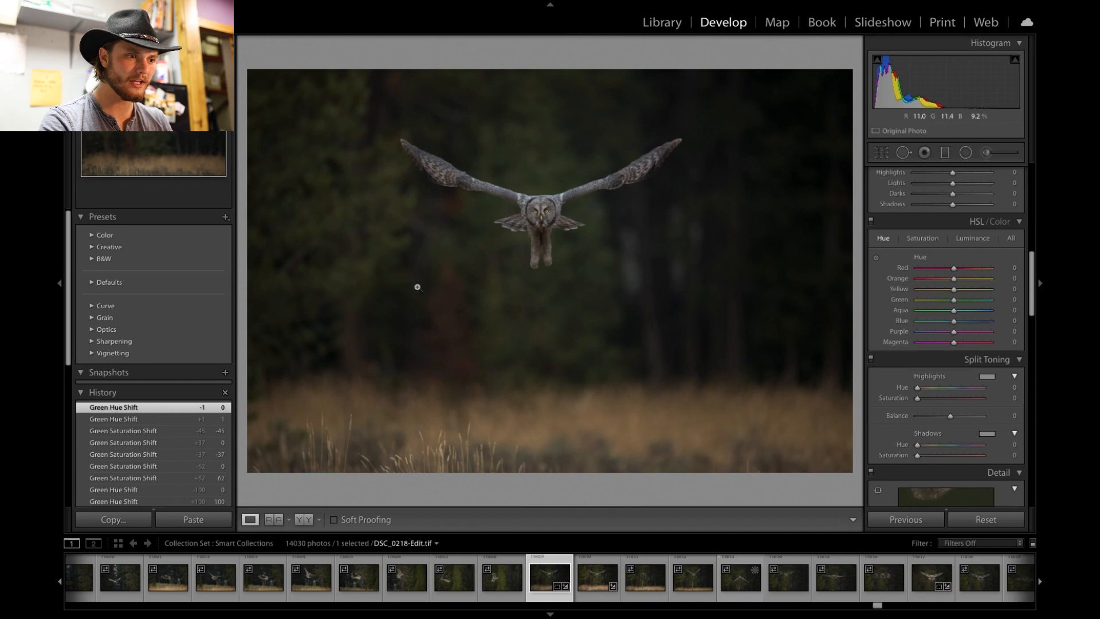
click(454, 290)
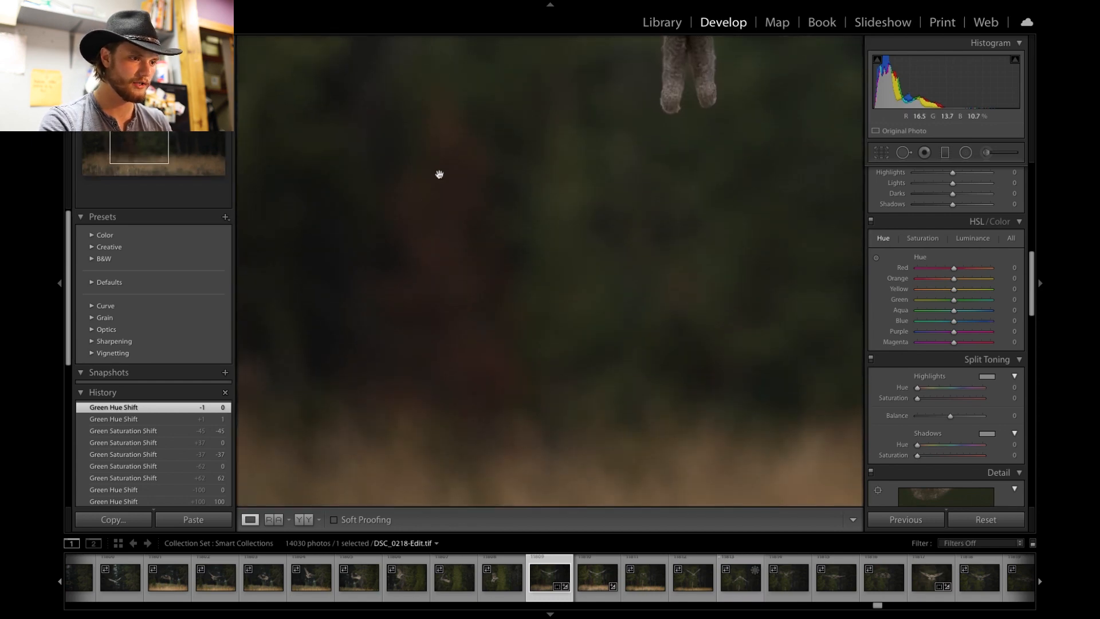
click(466, 275)
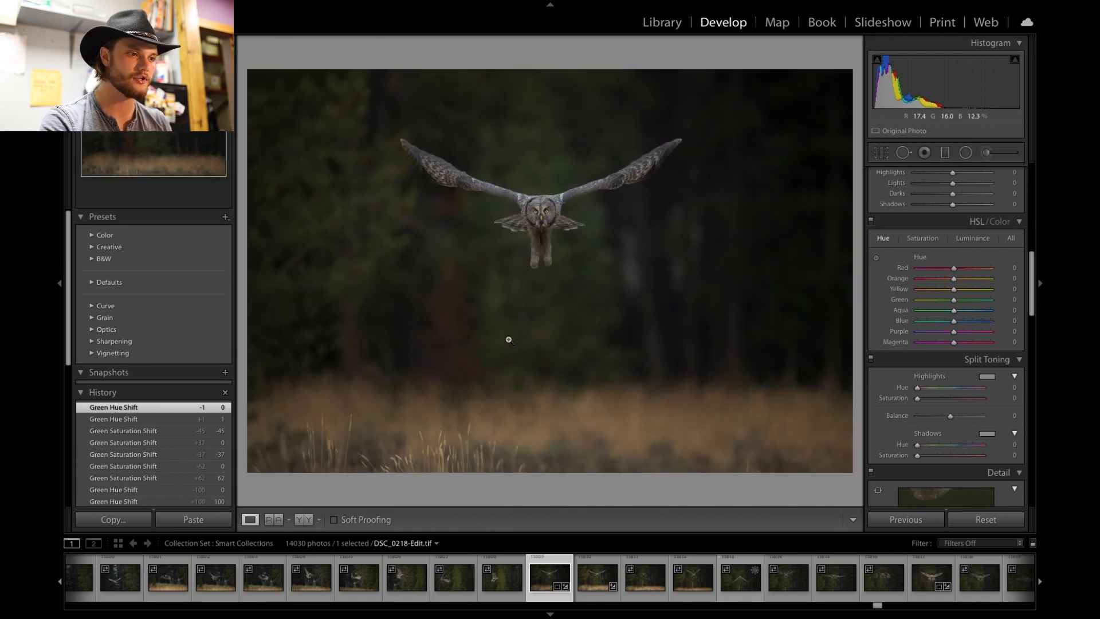
click(441, 231)
click(440, 229)
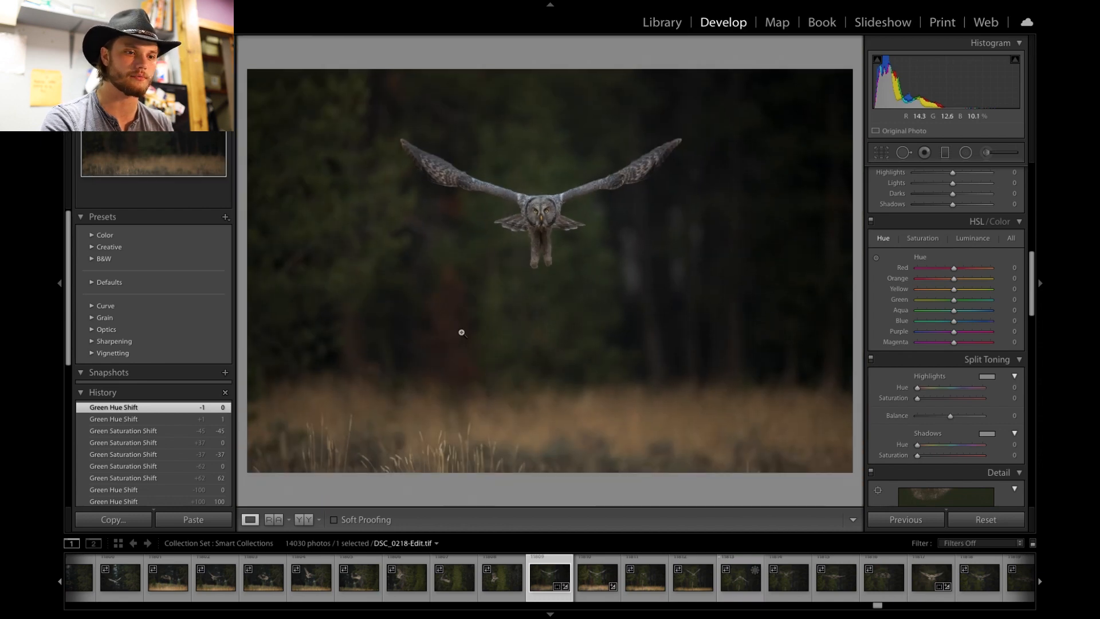
mouse_move(954, 282)
mouse_down()
mouse_move(972, 283)
mouse_move(946, 287)
mouse_up()
double_click(945, 284)
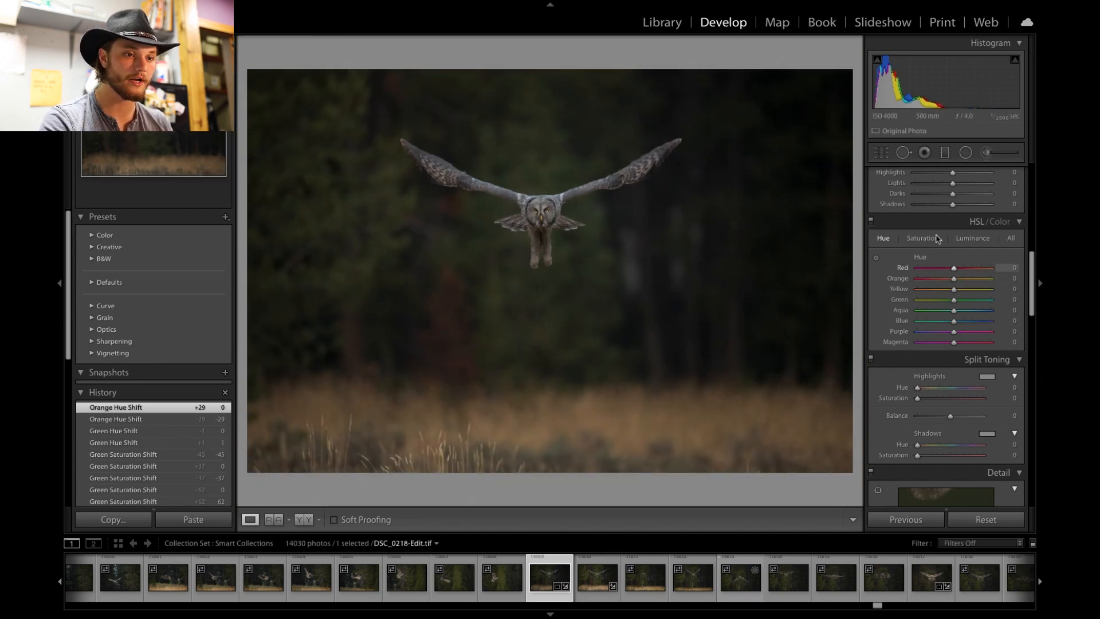
- Try raising the Orange saturation to +11, then reset it
click(926, 238)
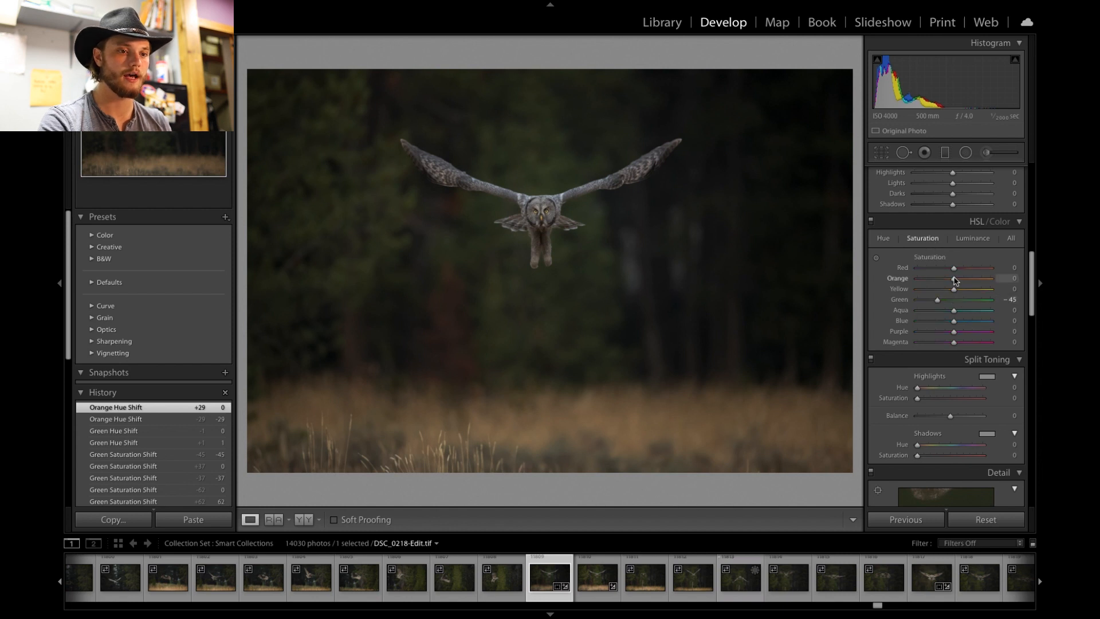
mouse_move(956, 280)
mouse_down()
mouse_move(933, 278)
mouse_move(972, 278)
mouse_move(960, 280)
mouse_up()
double_click(958, 279)
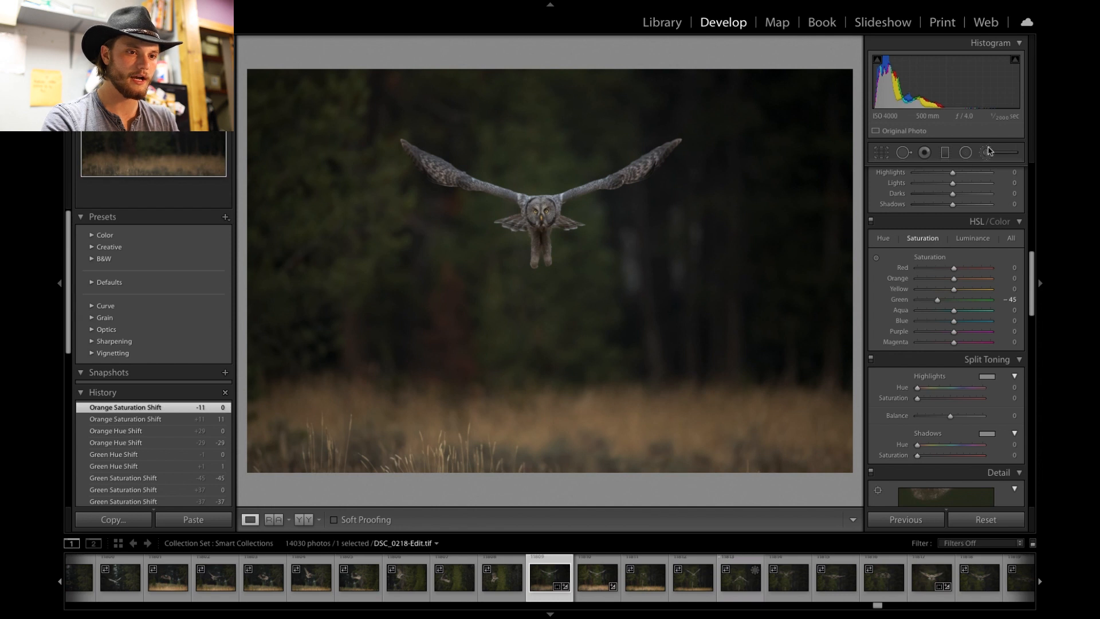
- Lower the Green luminance to -12
click(975, 238)
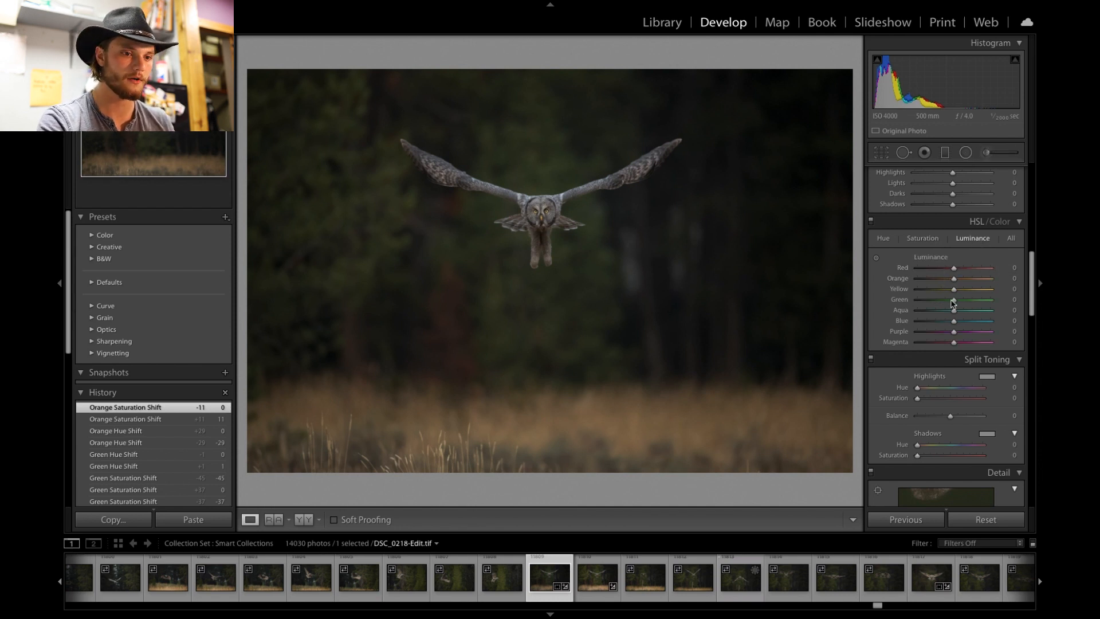
mouse_move(954, 304)
mouse_down()
mouse_move(918, 314)
mouse_move(951, 307)
mouse_up()
- Set the sharpening Amount to 20 in the Detail panel
scroll(954, 363, down, 1)
scroll(954, 363, down, 8)
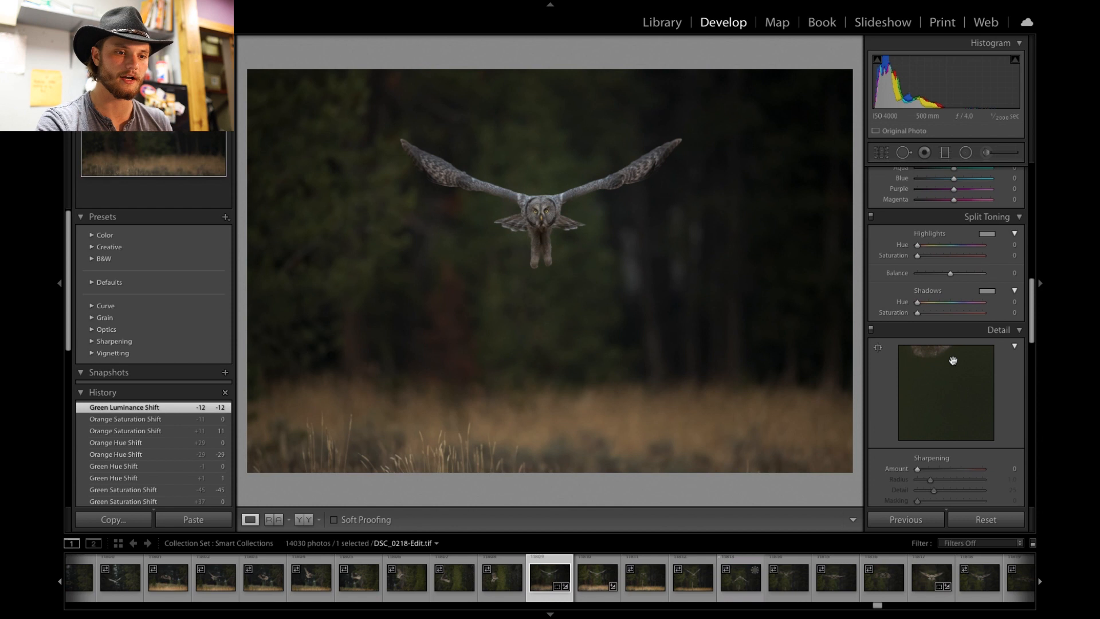
scroll(949, 359, down, 2)
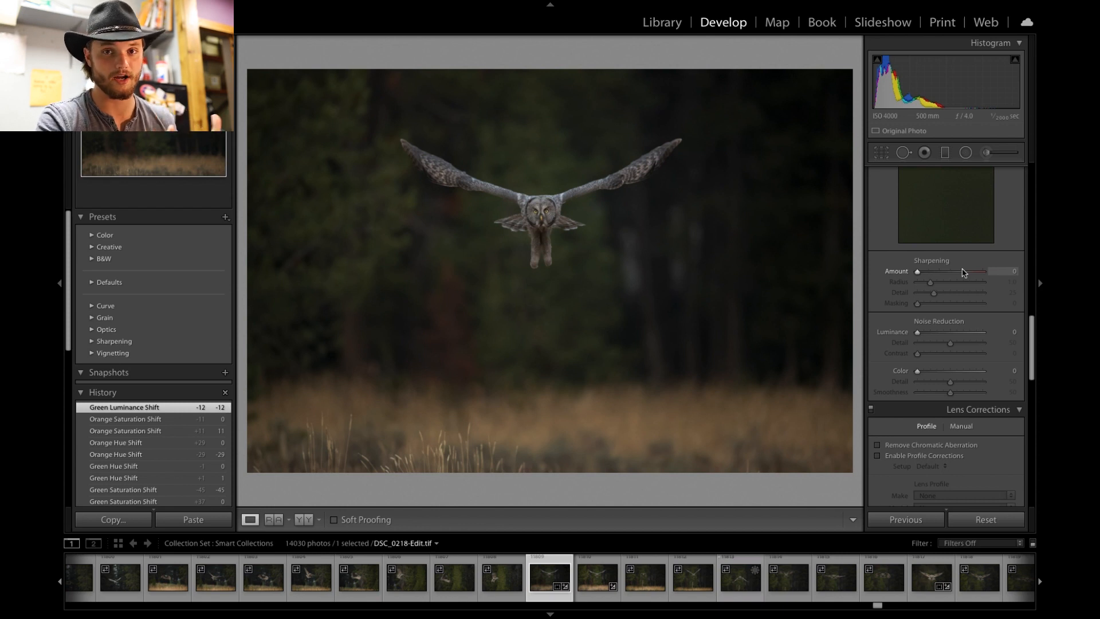
drag(917, 272, 928, 275)
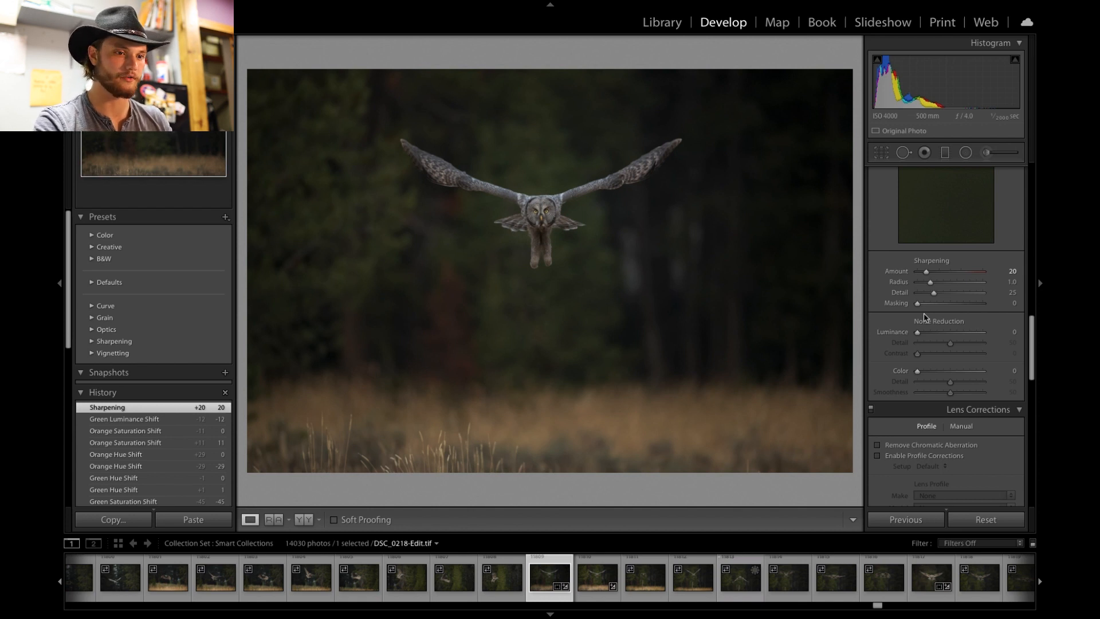
- Set the sharpening Masking to 88 while previewing the edge mask
key(alt)
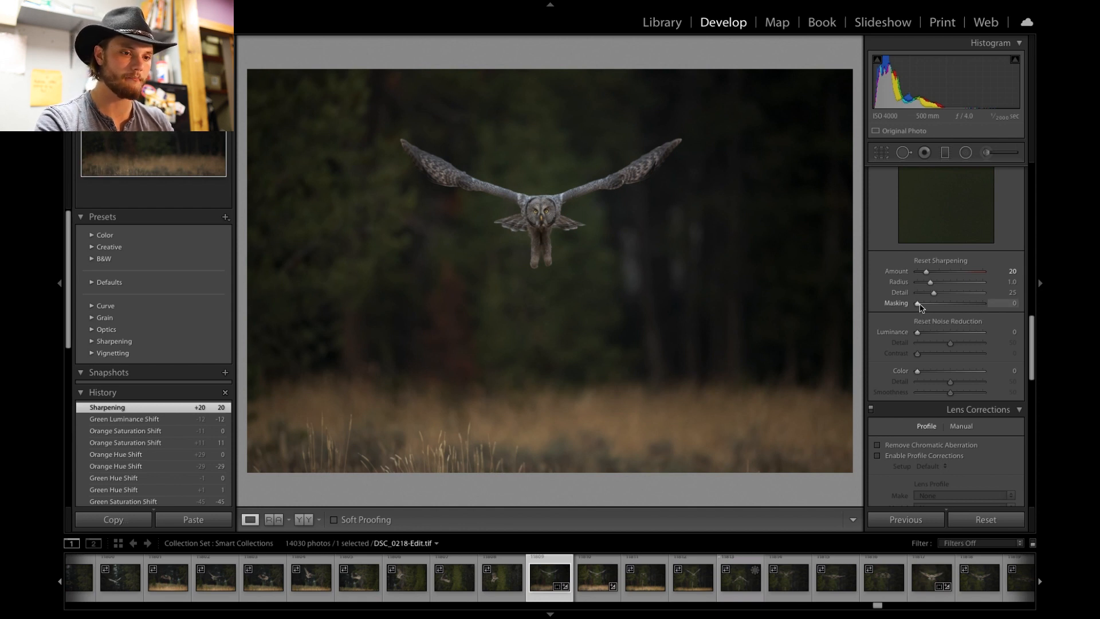
drag(919, 305, 895, 305)
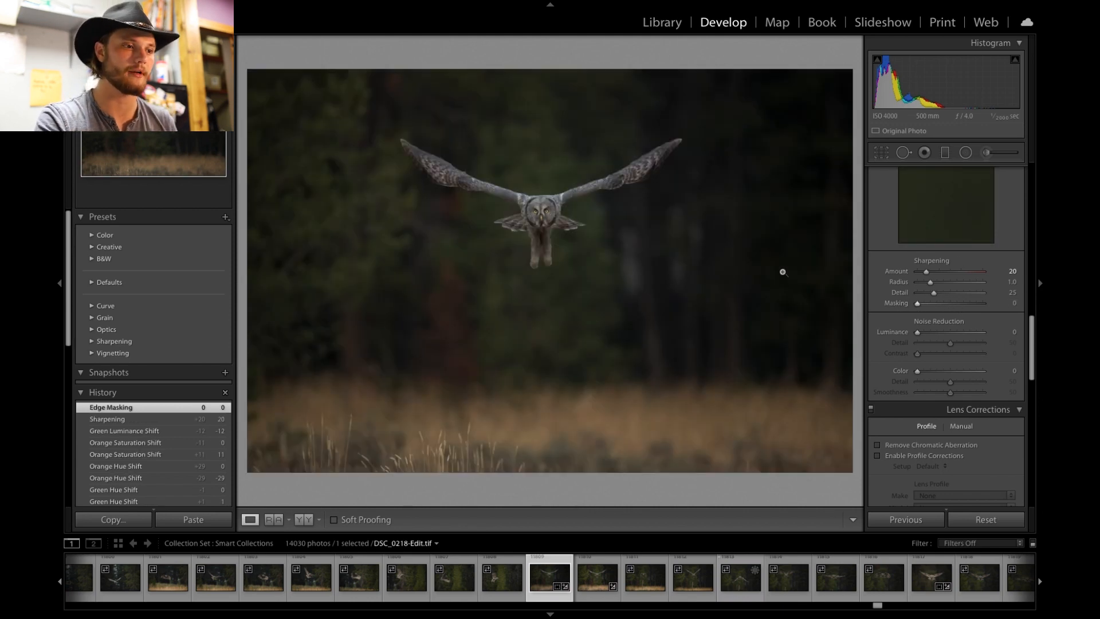
click(648, 261)
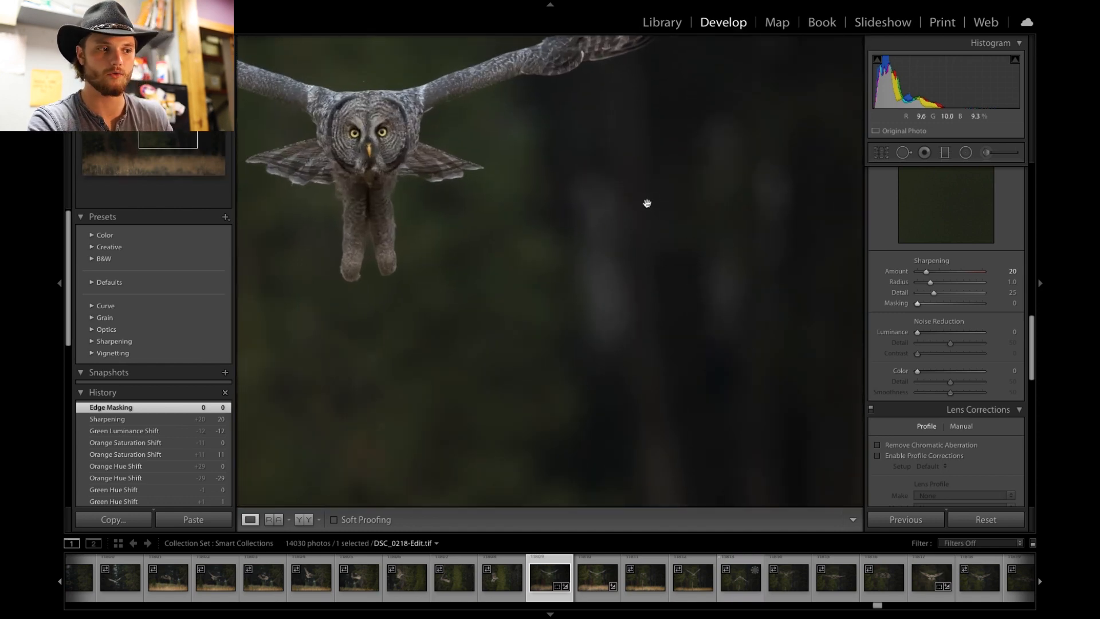
click(692, 227)
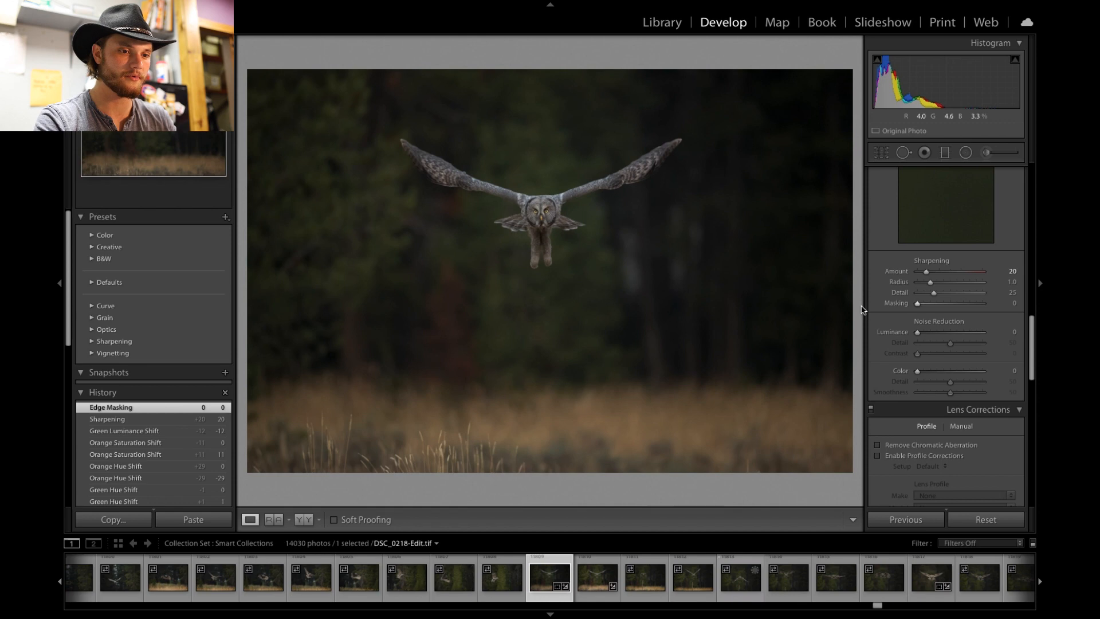
drag(918, 303, 978, 300)
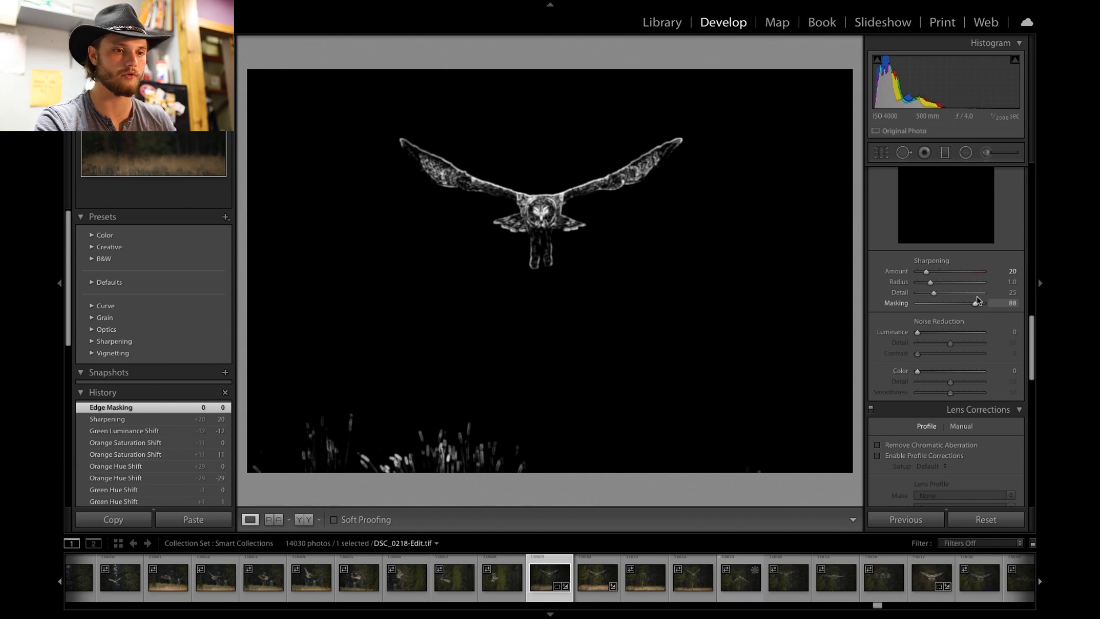
drag(978, 300, 978, 300)
- Zoom in to inspect the owl's face and feathers at close range
click(554, 224)
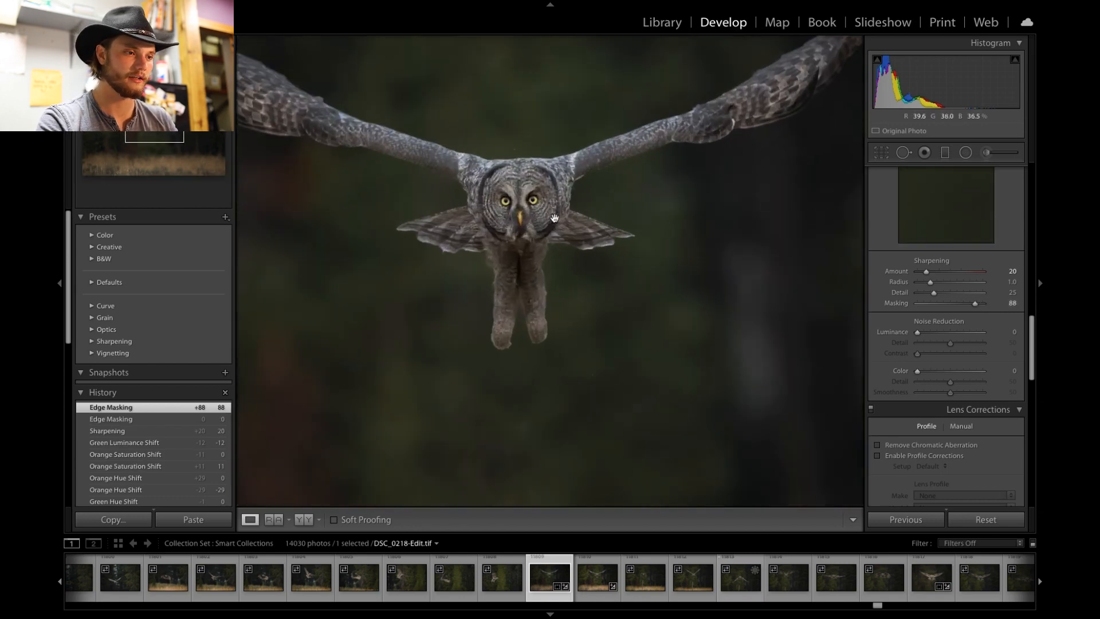
drag(560, 223, 623, 288)
key(ctrl+equal)
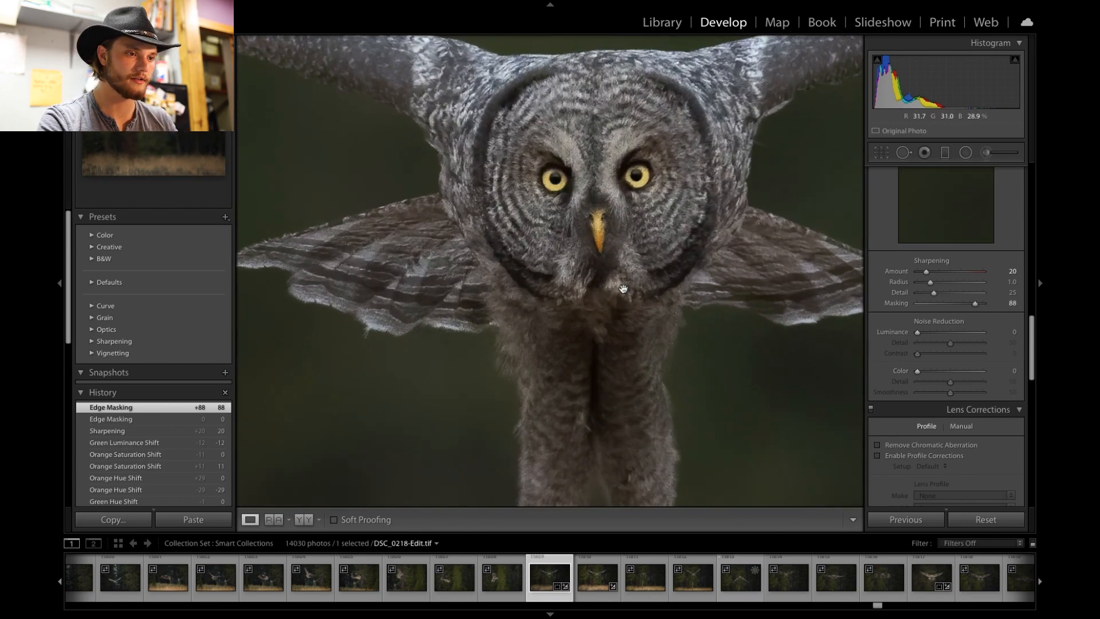
click(623, 288)
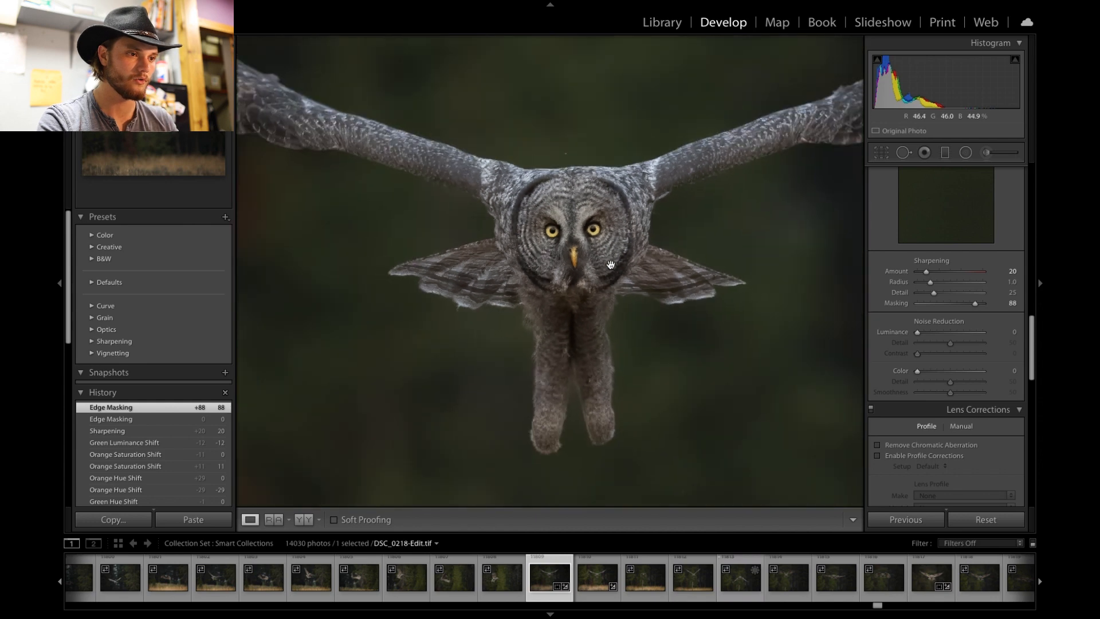
key(ctrl+equal)
drag(610, 266, 607, 499)
drag(606, 373, 545, 155)
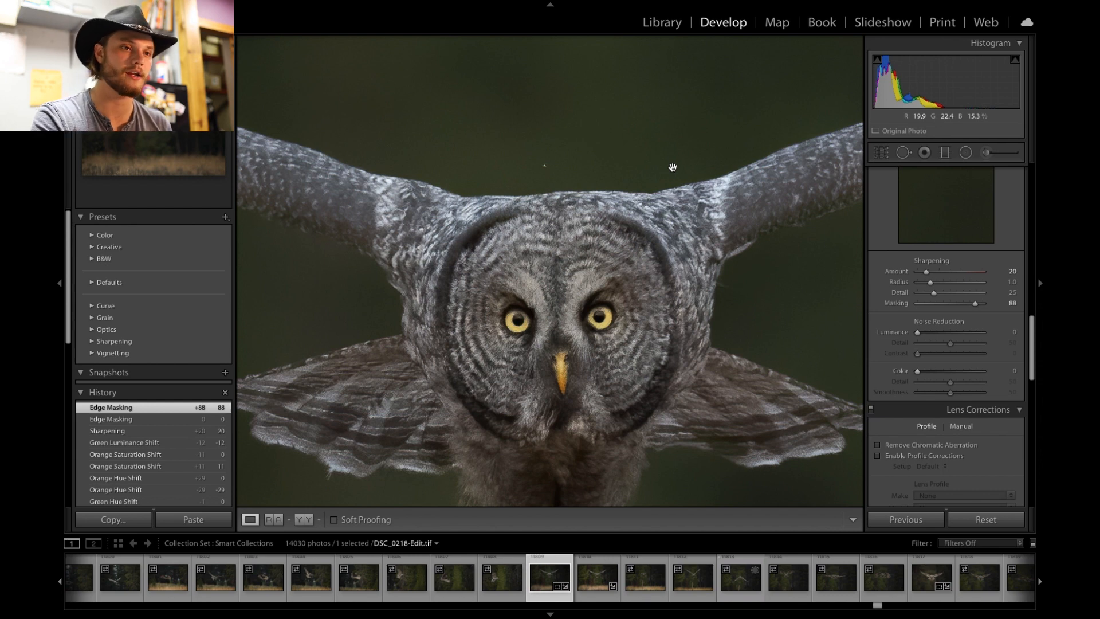
- Remove a dust spot above the owl's head with the Spot Removal heal brush at size 10
click(903, 153)
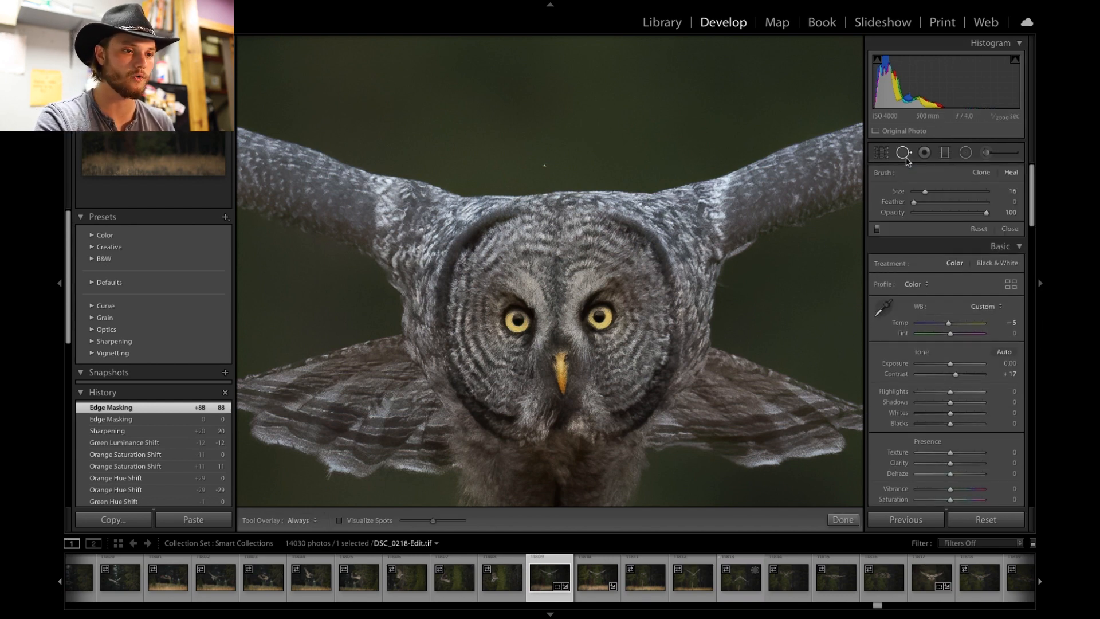
click(904, 153)
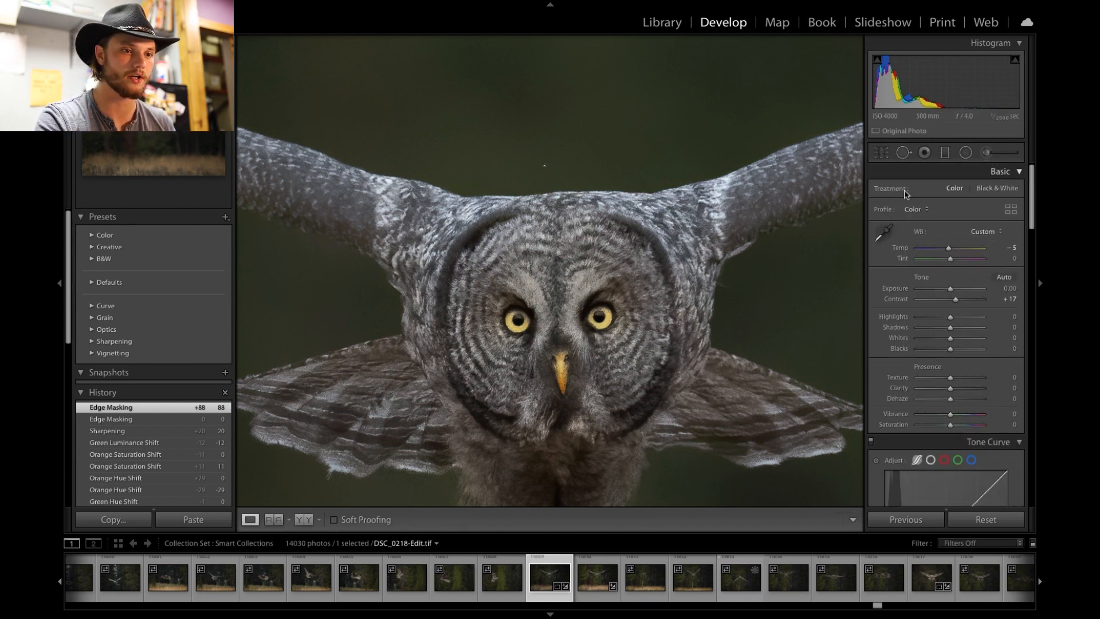
click(905, 154)
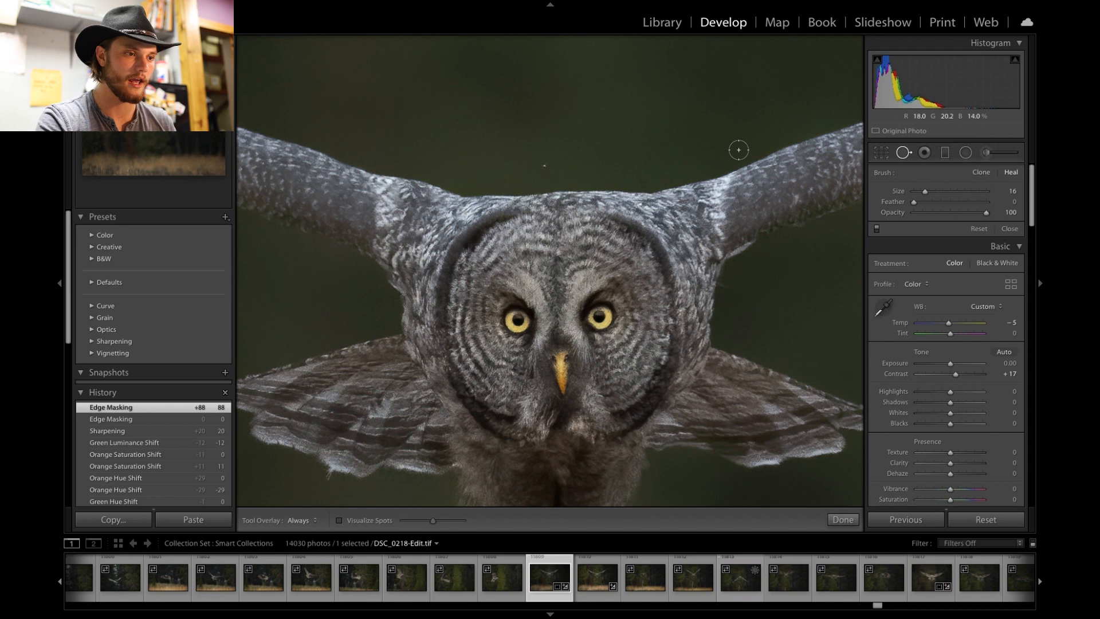
scroll(574, 170, down, 3)
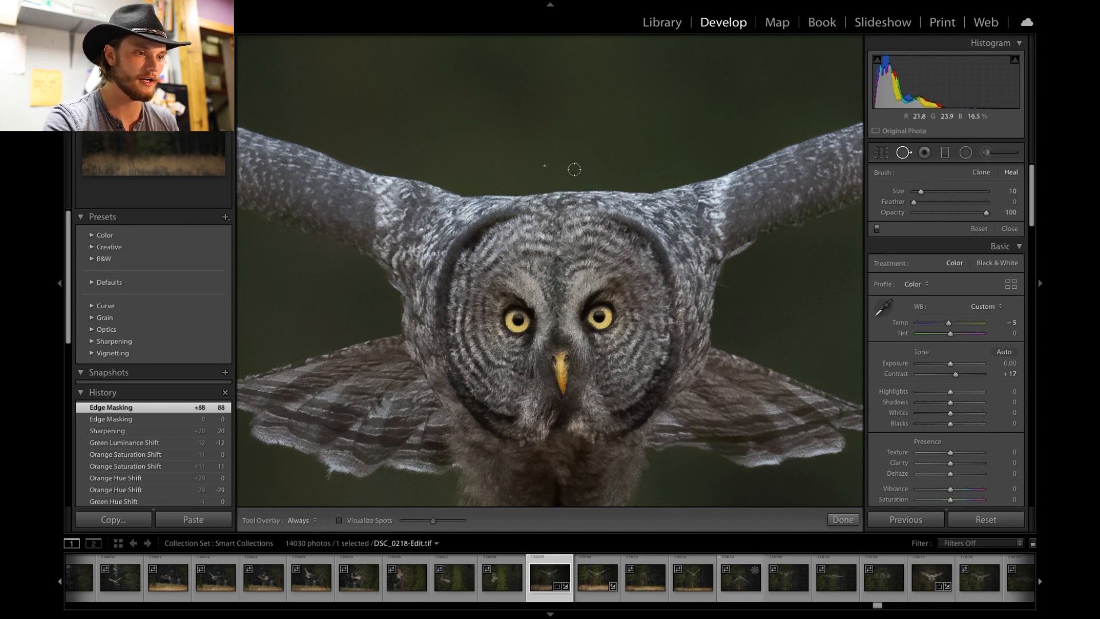
click(546, 164)
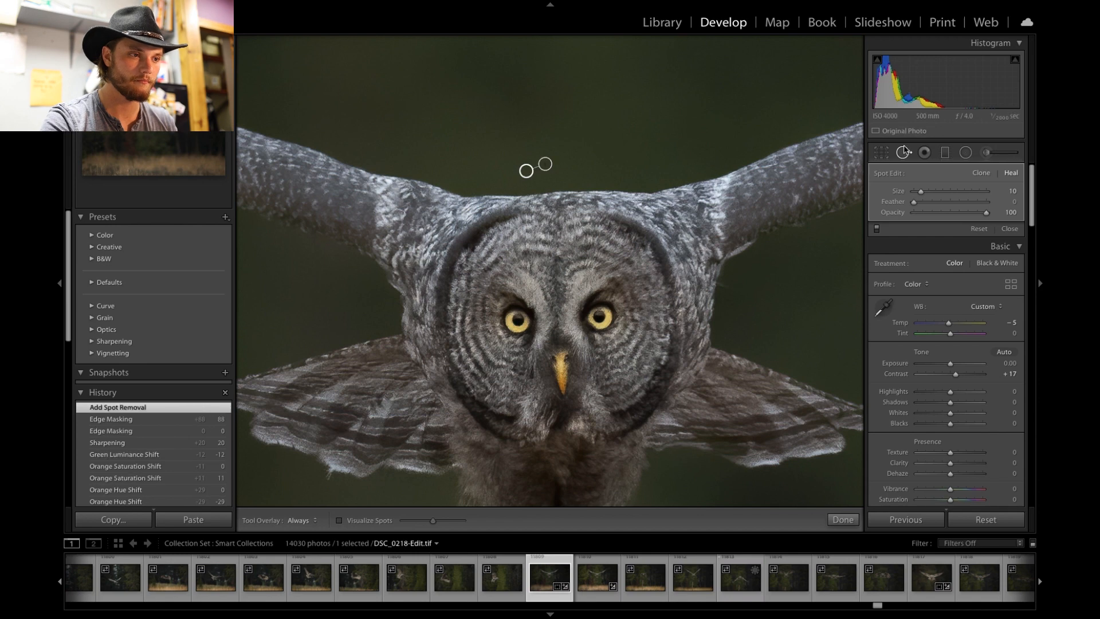
- Paint a small Adjustment Brush stroke at size 7 on the owl's right wingtip
key(q)
click(619, 170)
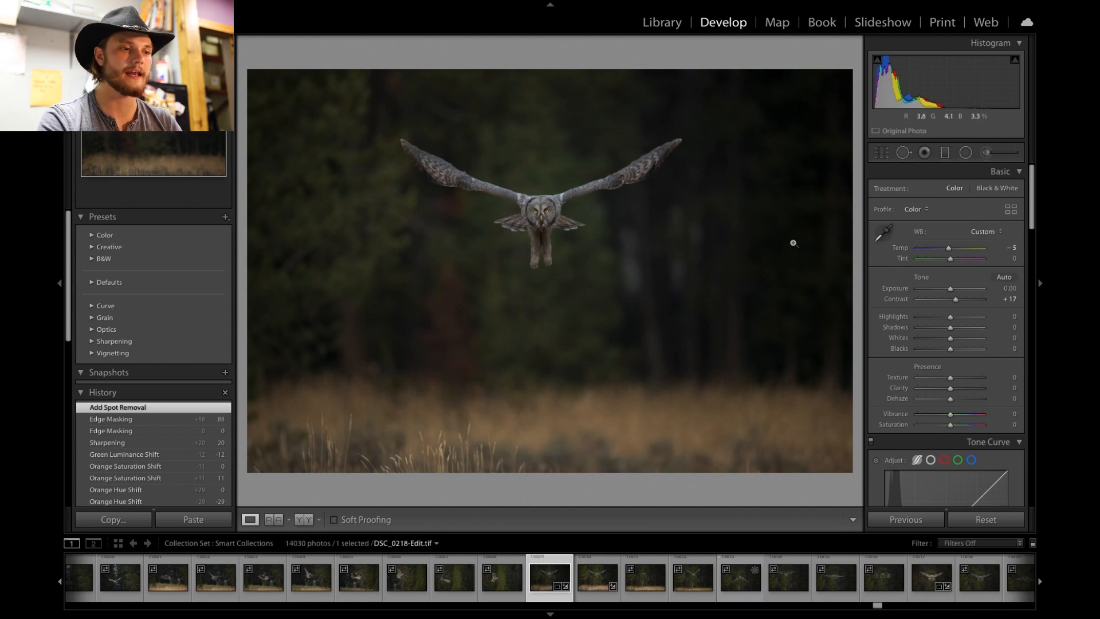
click(558, 209)
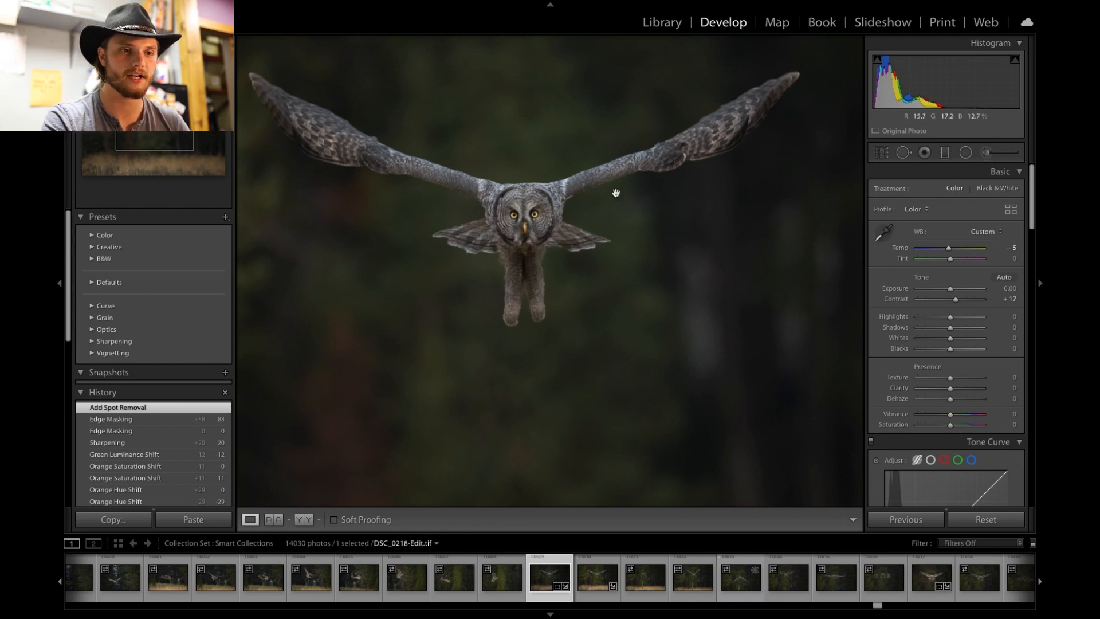
click(986, 154)
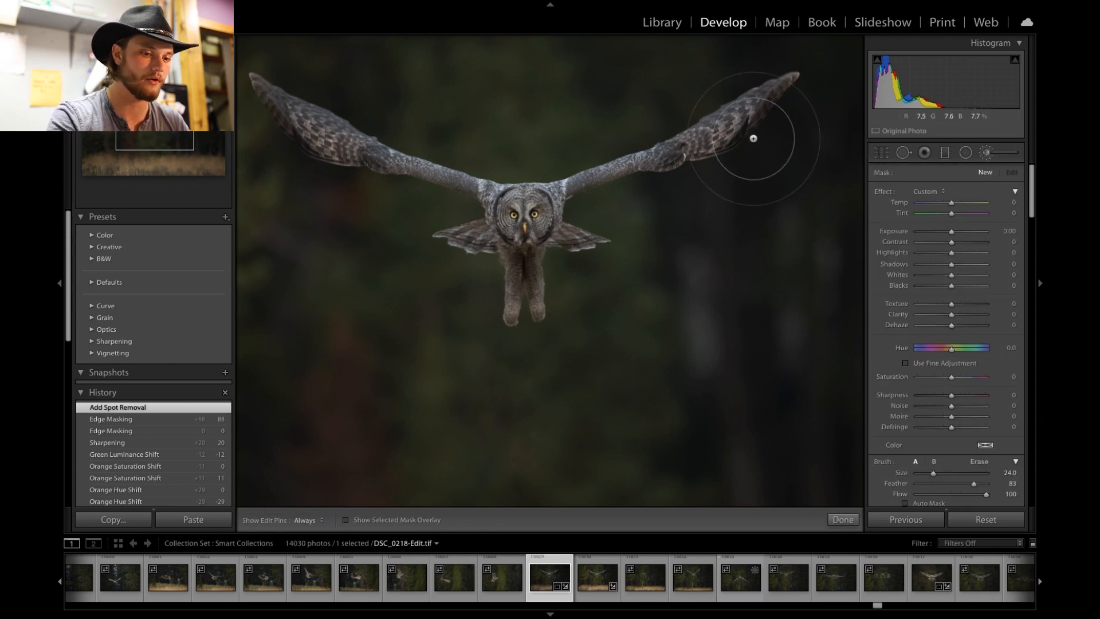
scroll(752, 136, down, 5)
scroll(752, 136, down, 12)
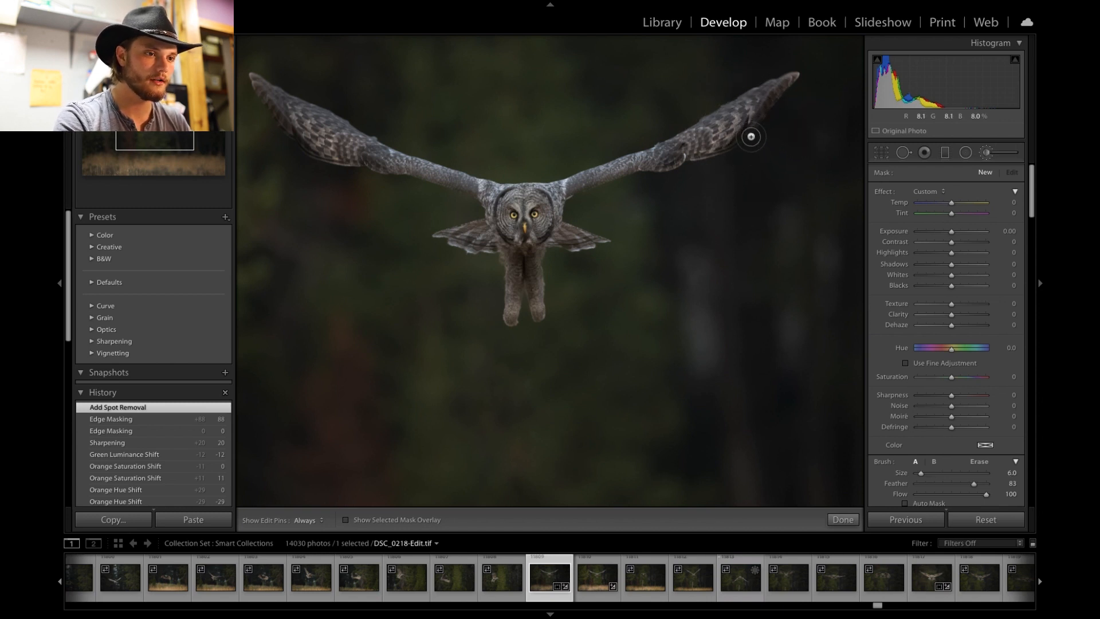
key(h)
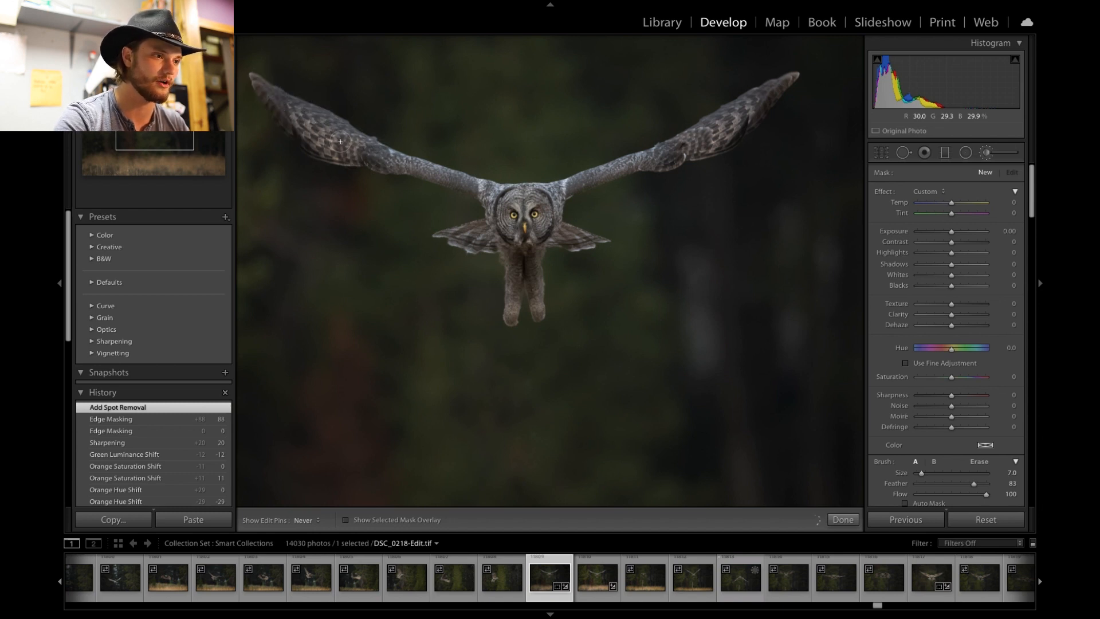
key(h)
drag(409, 163, 427, 168)
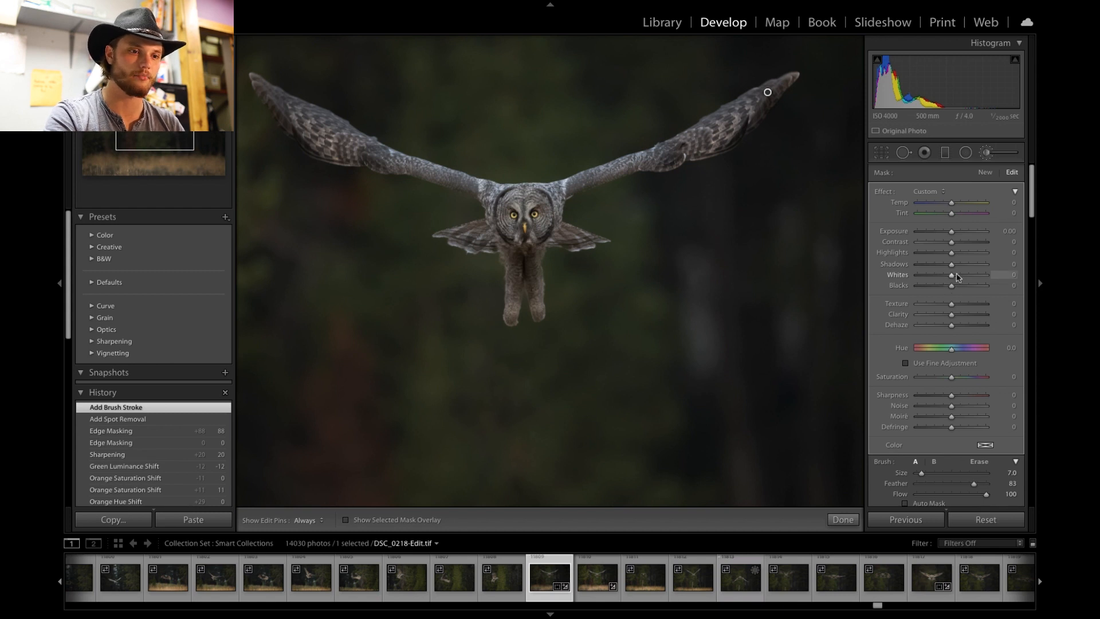
- Raise the brush adjustment's Whites to 25 and Clarity to 27
mouse_move(955, 277)
mouse_down()
mouse_move(965, 274)
mouse_move(934, 278)
mouse_move(972, 278)
mouse_move(962, 280)
mouse_up()
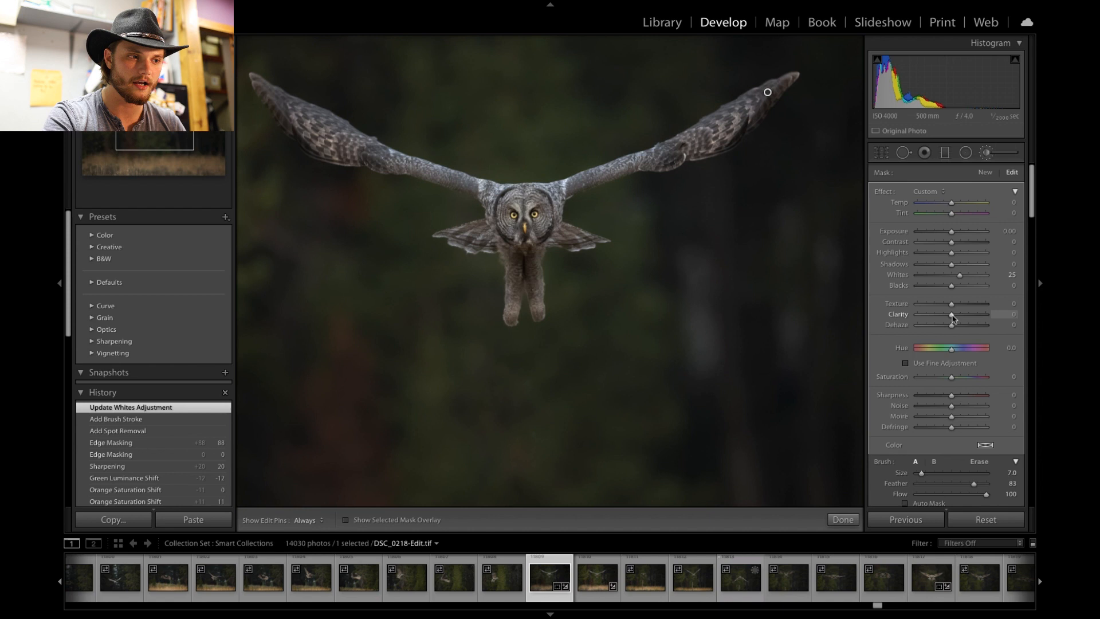
drag(960, 319, 962, 320)
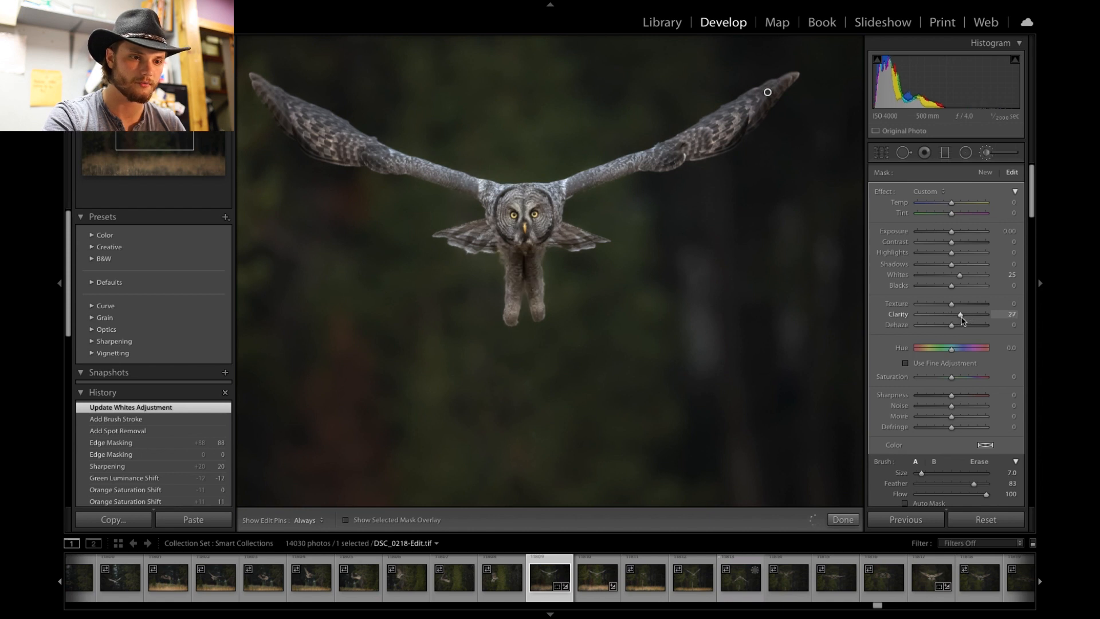
drag(955, 319, 955, 319)
click(988, 152)
- Zoom in and pan to inspect the owl's wings and face at close range
click(727, 152)
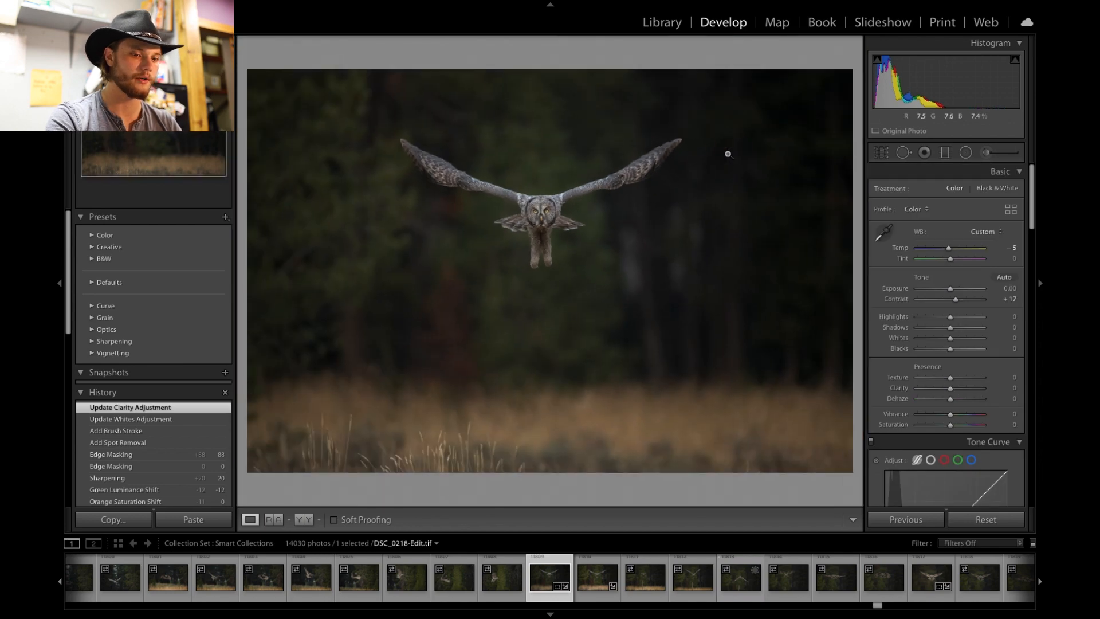
click(576, 173)
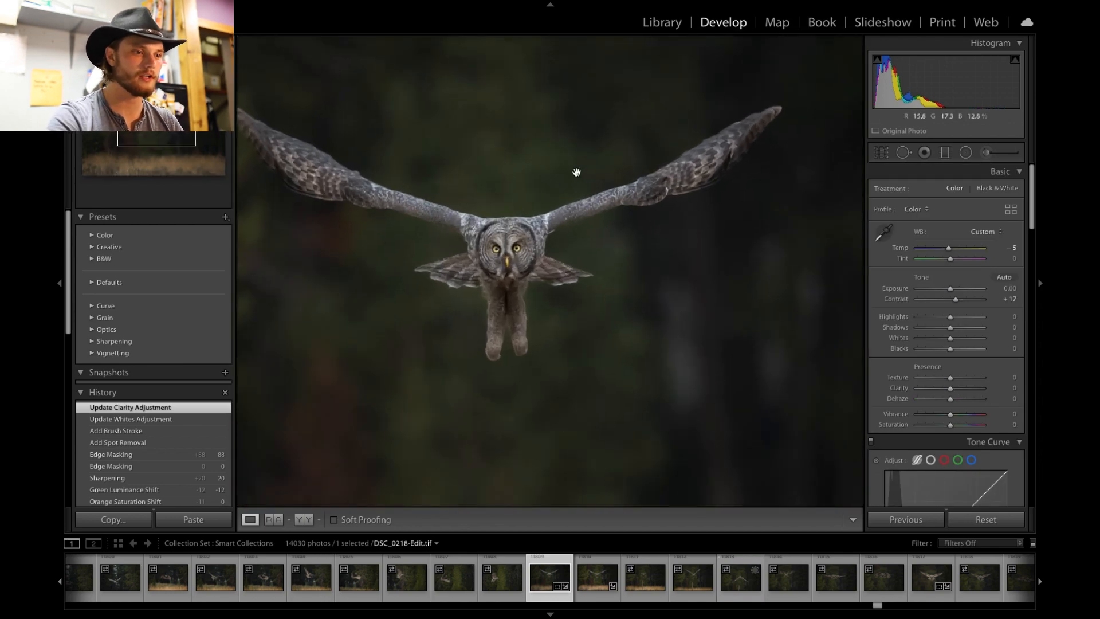
drag(576, 172, 689, 141)
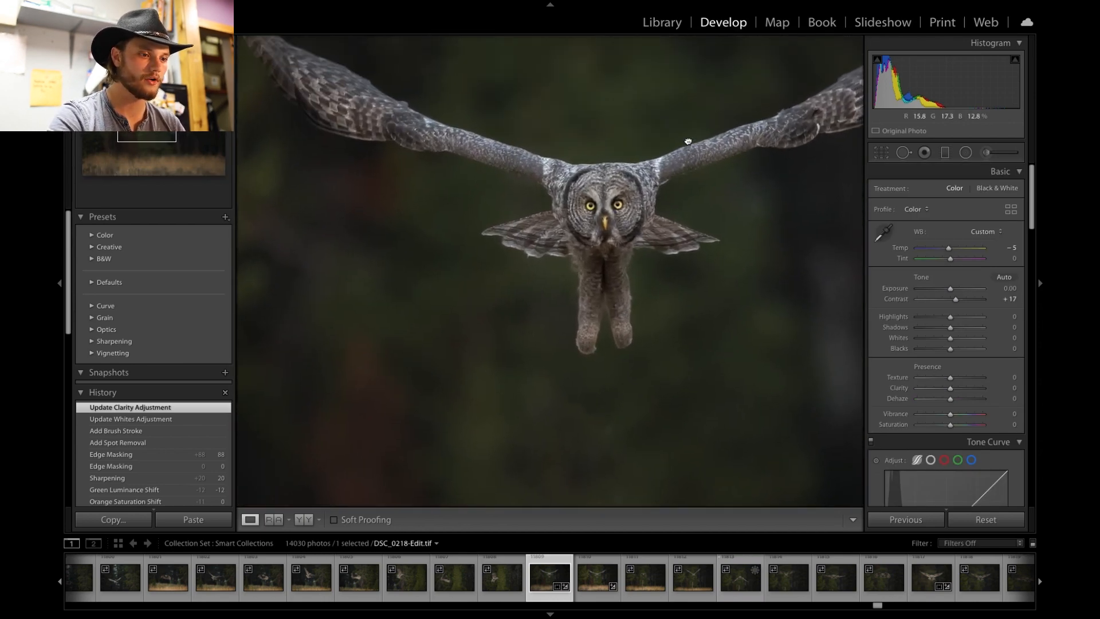
drag(631, 177, 589, 218)
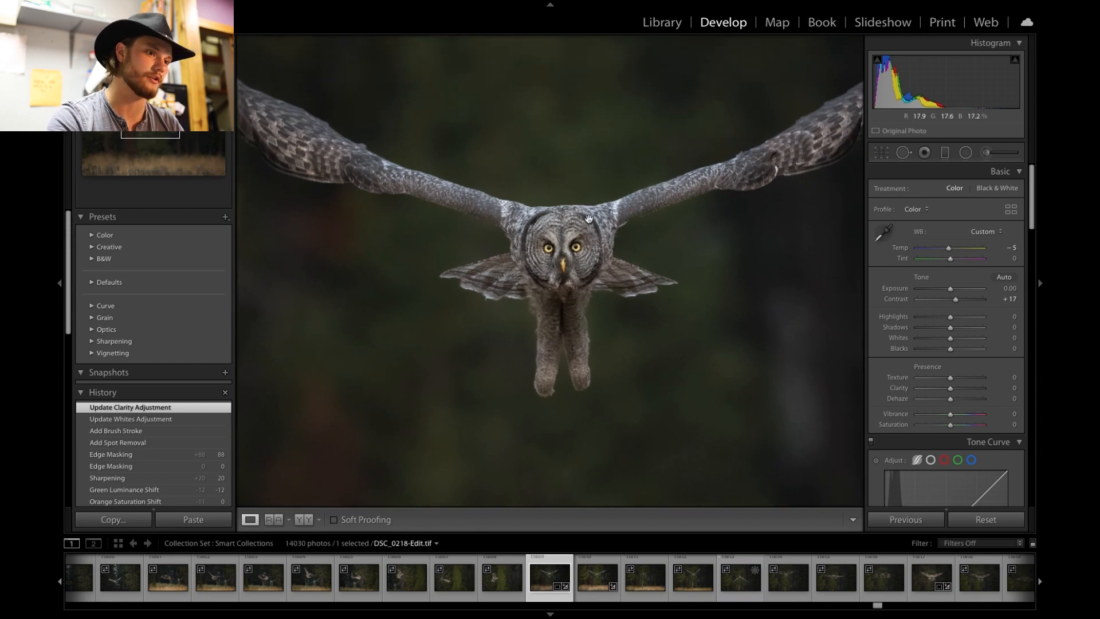
click(590, 219)
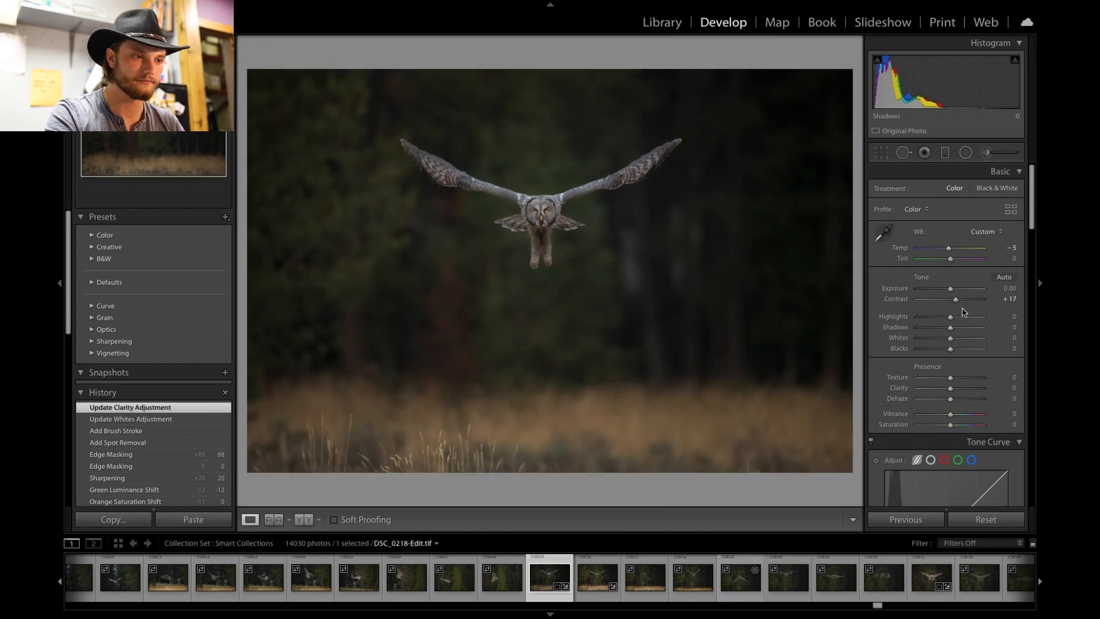
scroll(964, 313, down, 5)
scroll(965, 312, up, 5)
scroll(964, 312, down, 1)
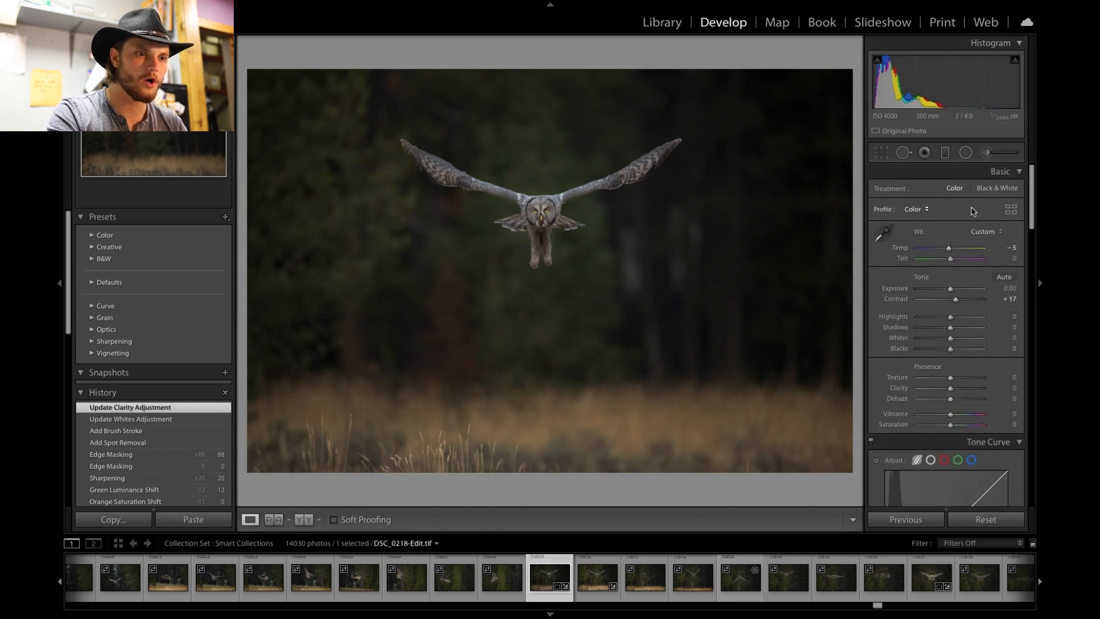
- Edit the existing radial filter around the owl, setting its Clarity to -13
click(966, 154)
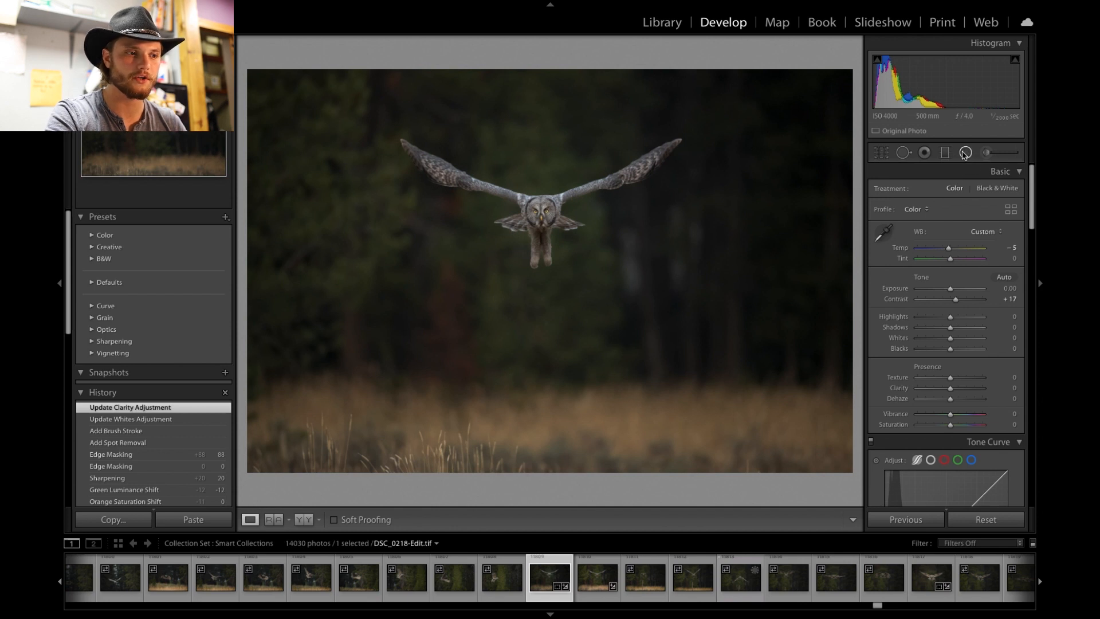
click(541, 196)
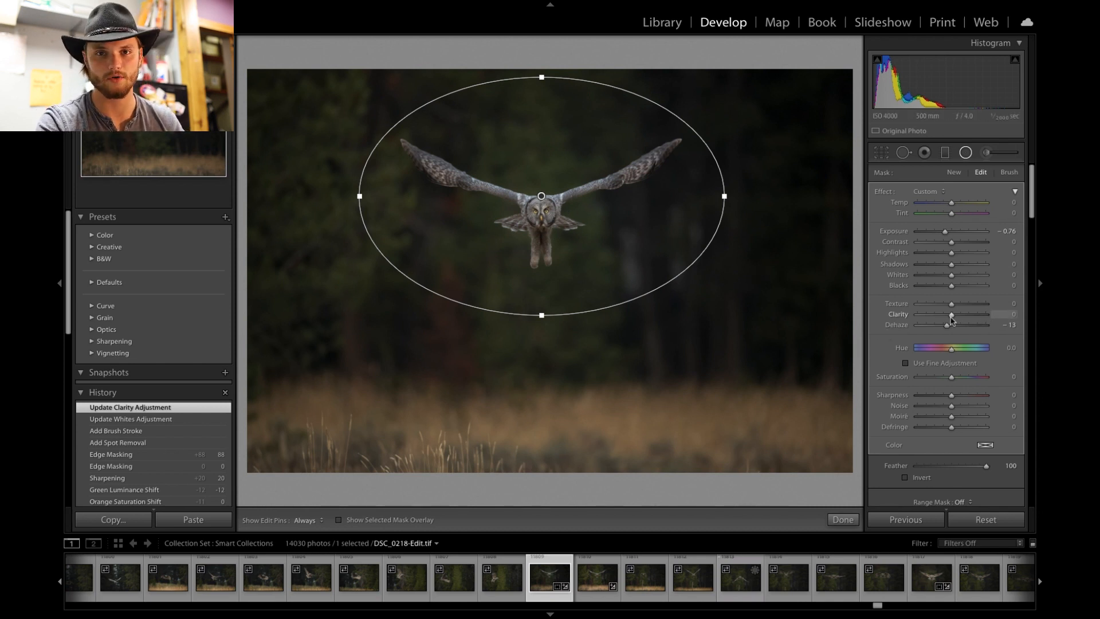
drag(952, 318, 980, 319)
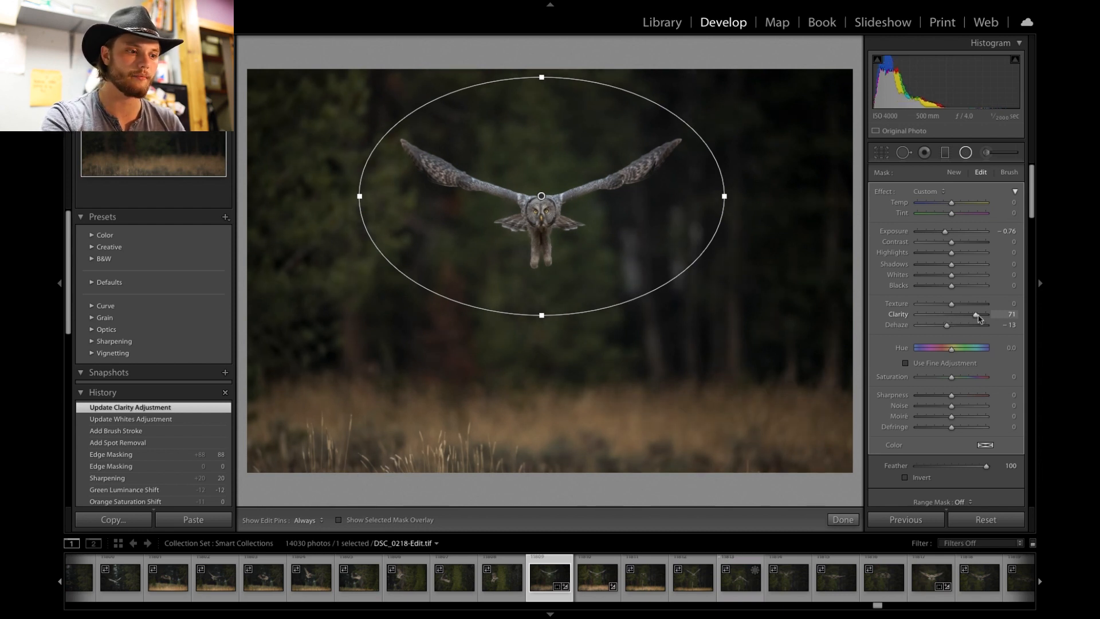
drag(979, 319, 947, 317)
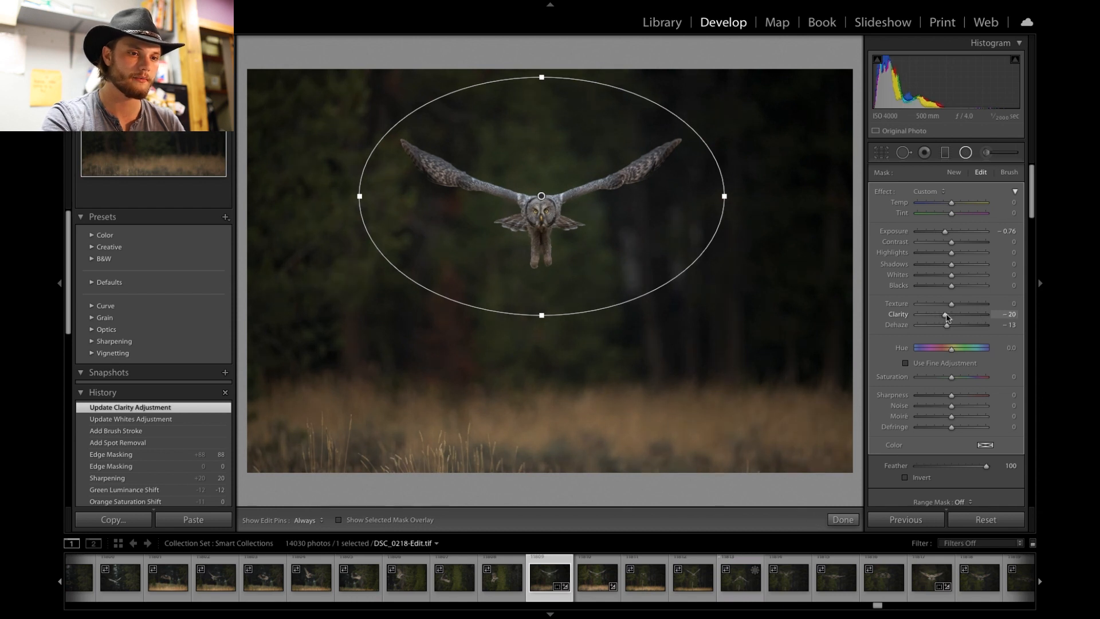
drag(950, 318, 950, 318)
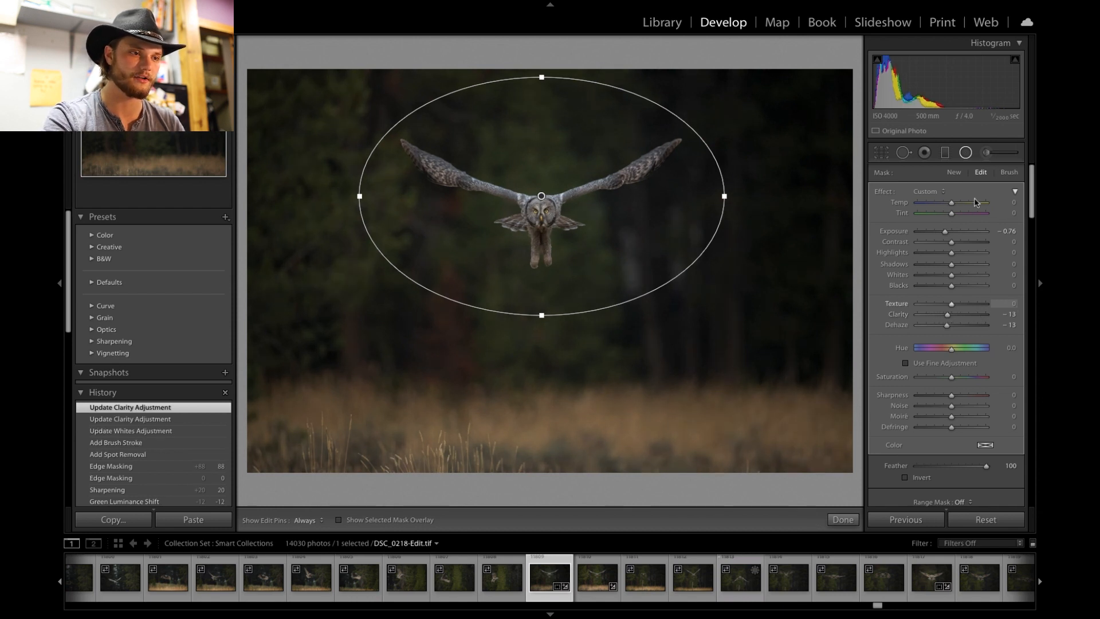
click(966, 152)
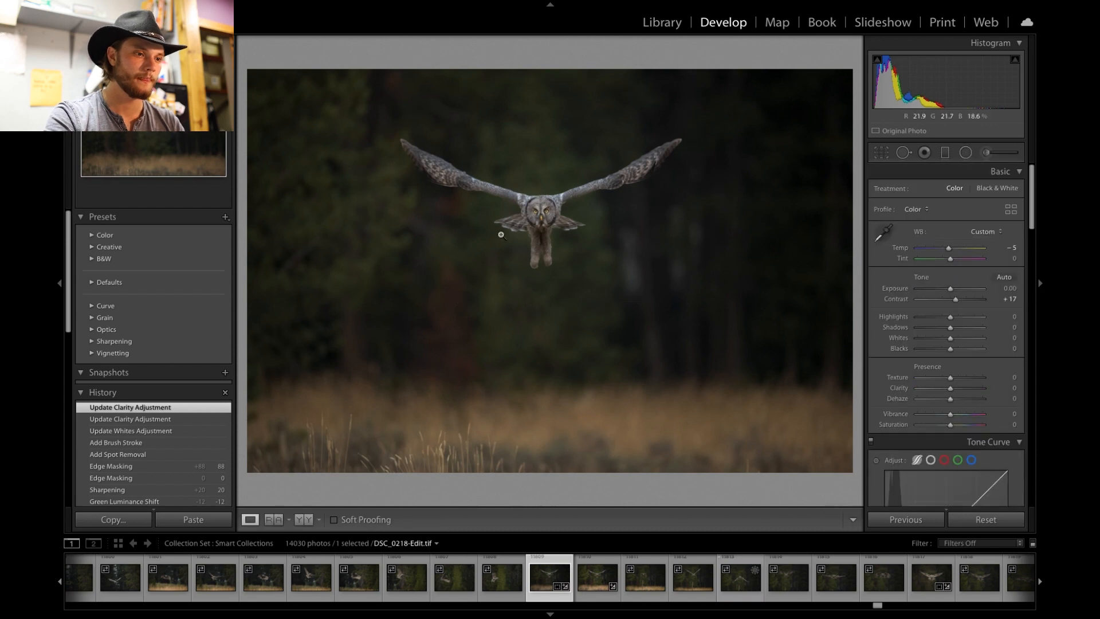
click(545, 214)
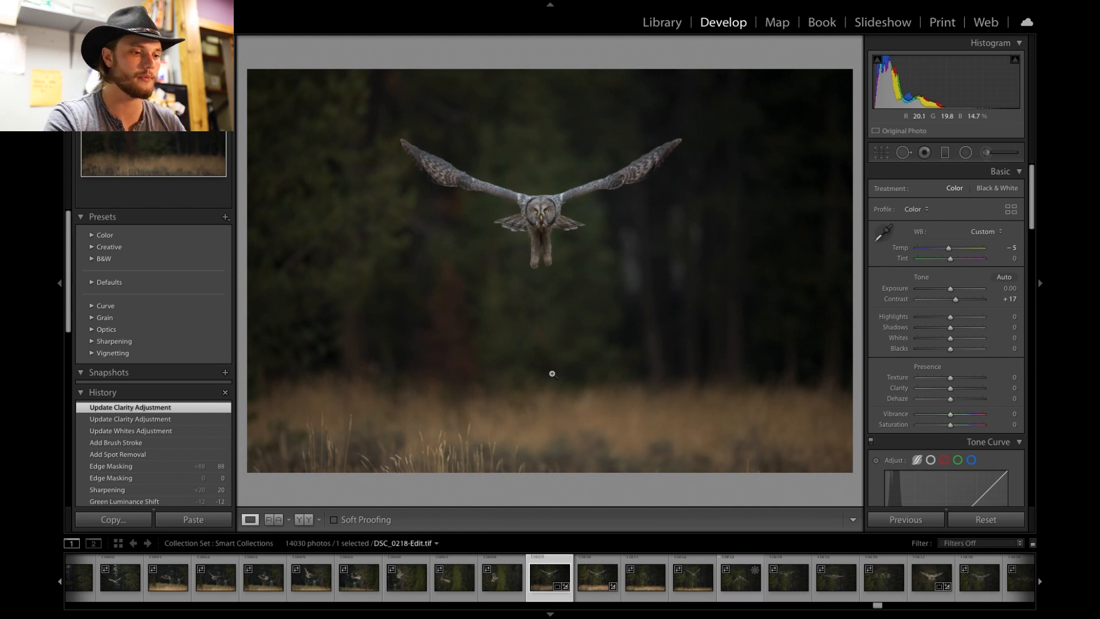
- Add a graduated filter rising from the bottom edge over the grass with Exposure -0.53 and Dehaze -8
click(945, 154)
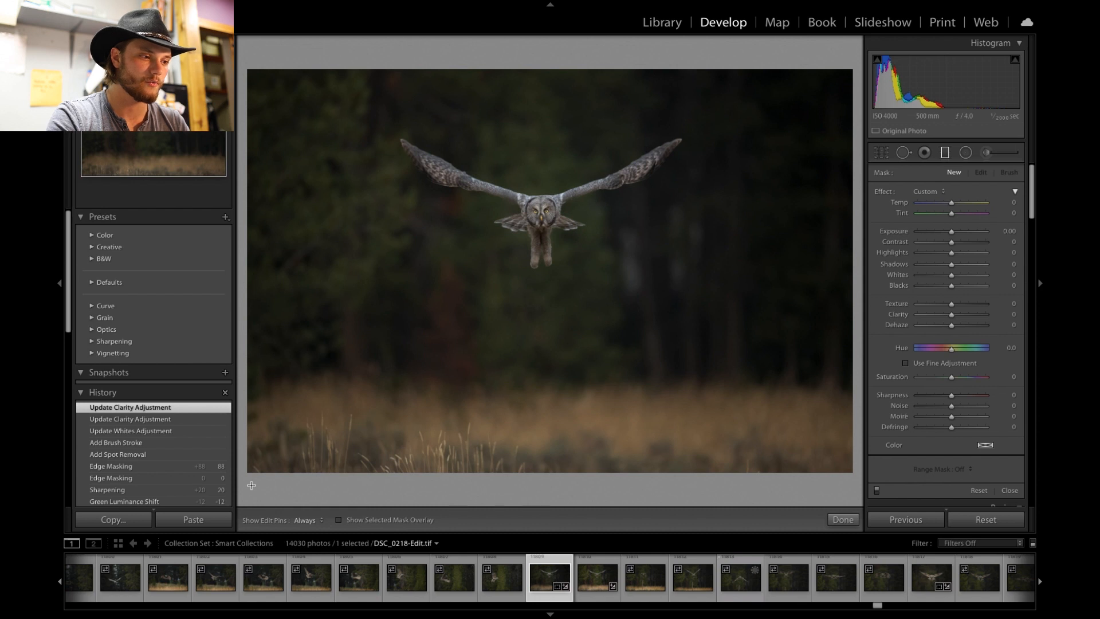
drag(251, 486, 252, 343)
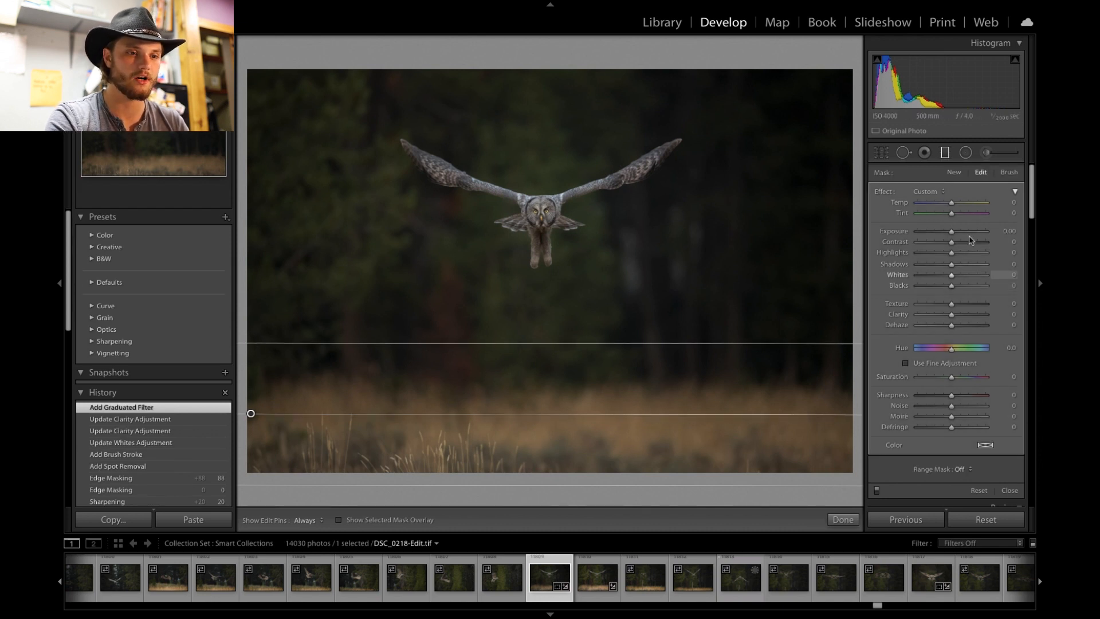
drag(951, 235, 947, 234)
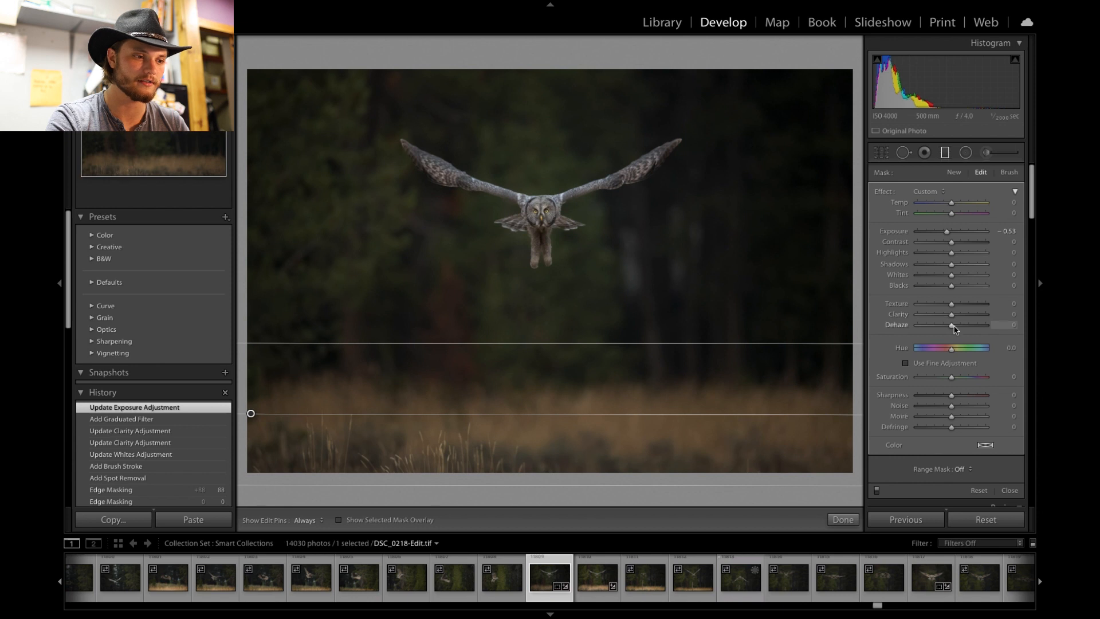
drag(950, 327, 951, 327)
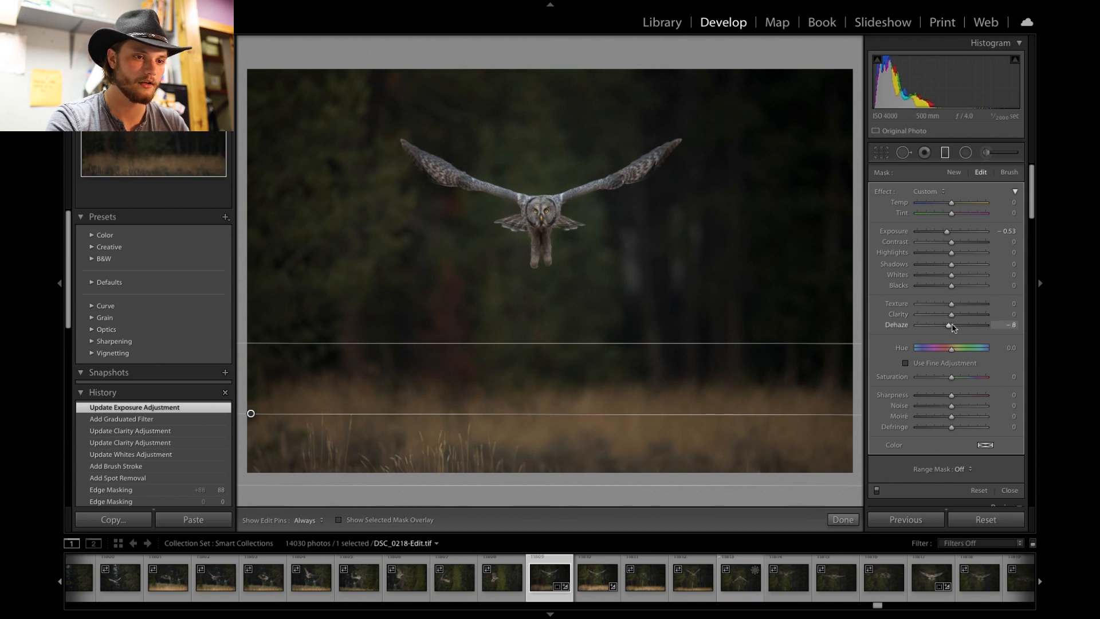
drag(948, 231, 948, 231)
click(945, 152)
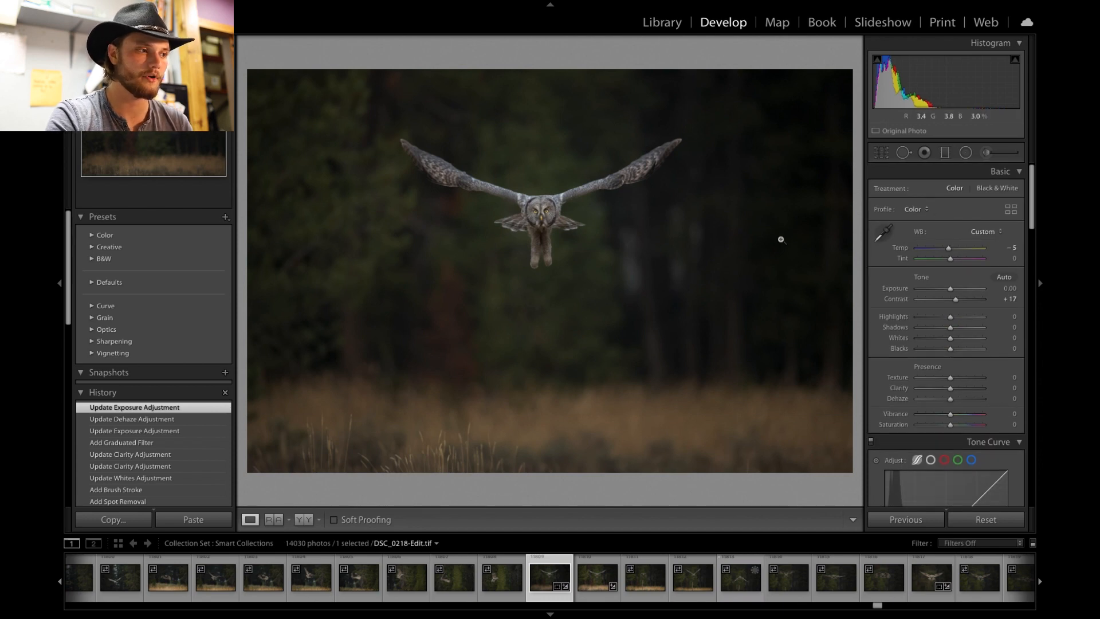
- Add a diagonal graduated filter from the top-right corner with Exposure 1.41 and Dehaze -17
click(555, 222)
click(604, 259)
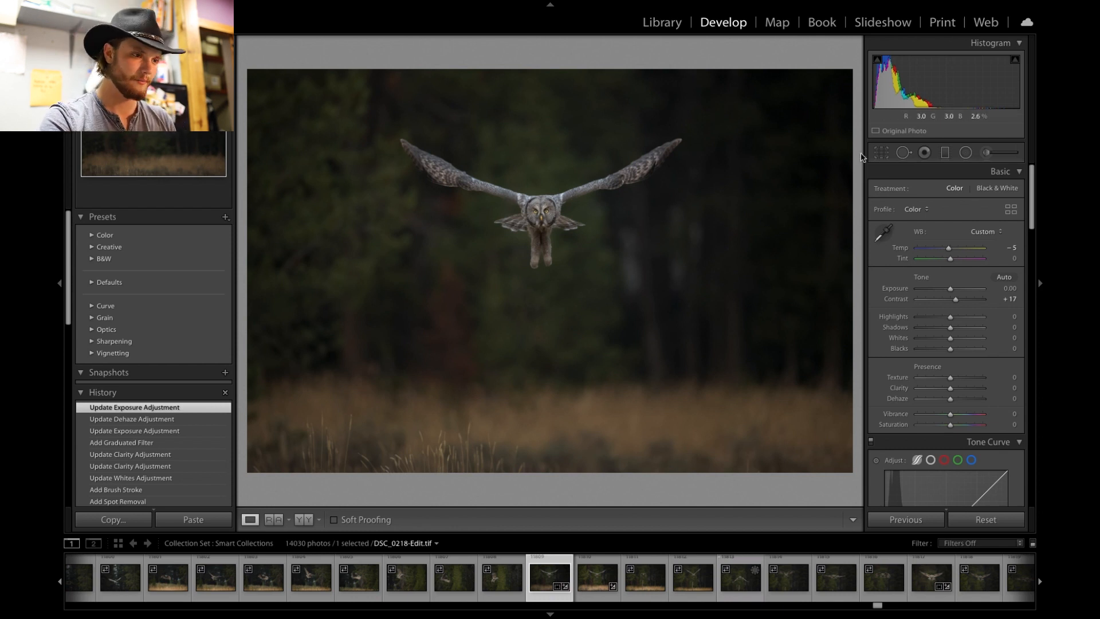
click(945, 152)
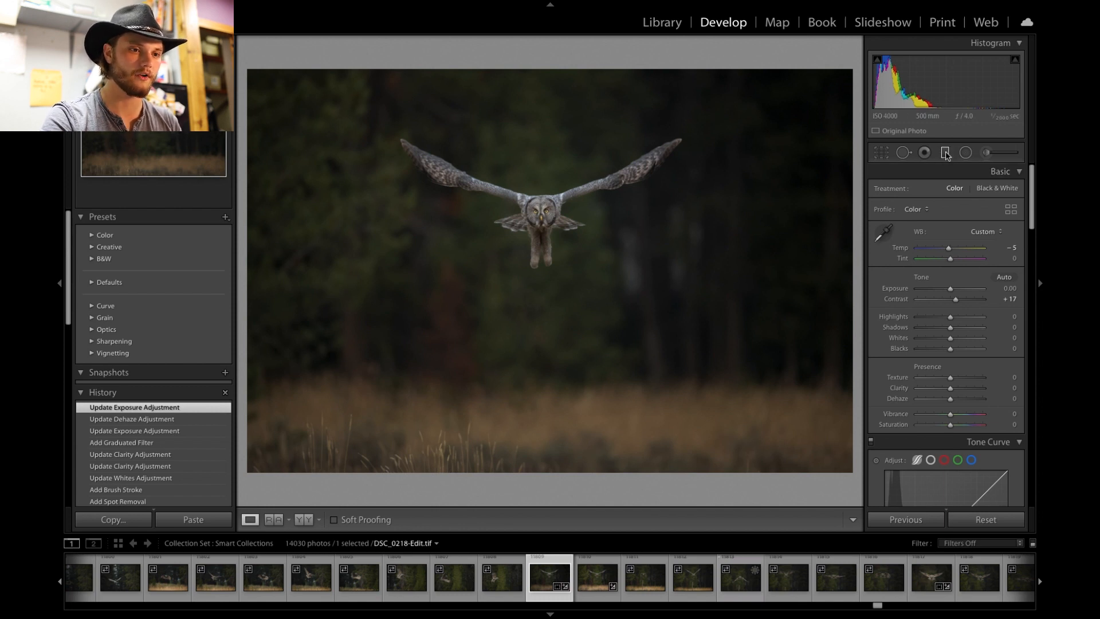
drag(854, 61, 704, 248)
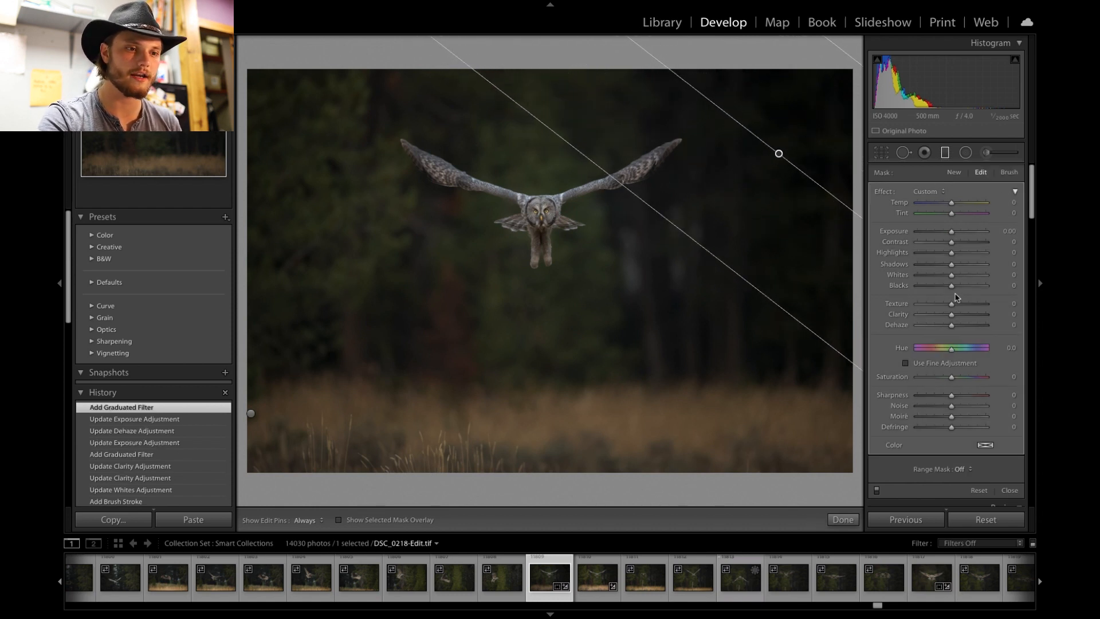
drag(951, 232, 965, 236)
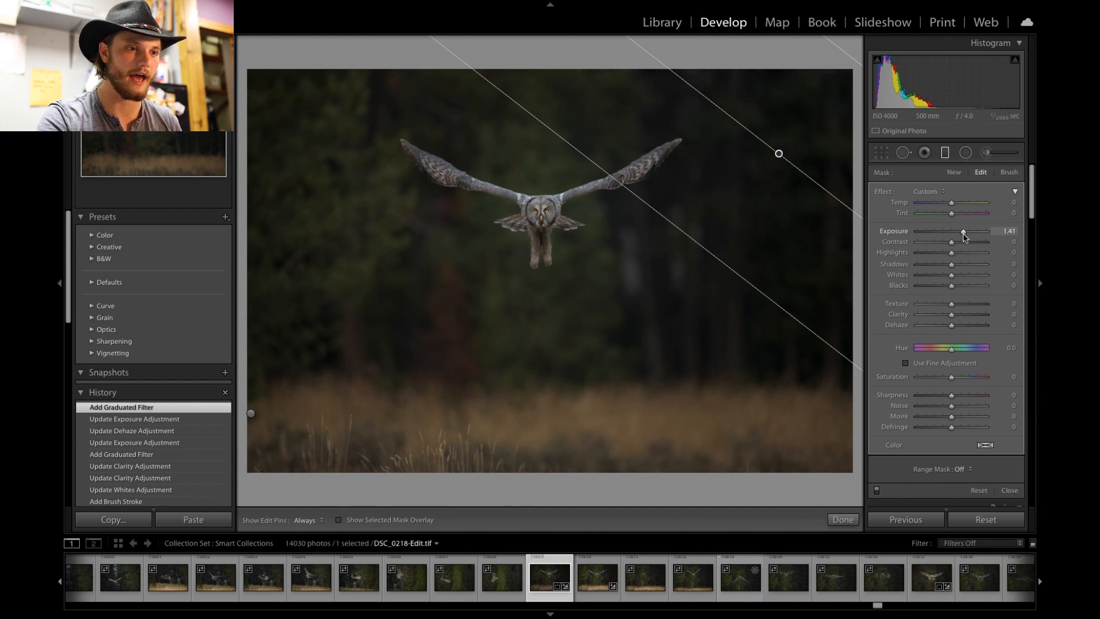
drag(964, 237, 965, 236)
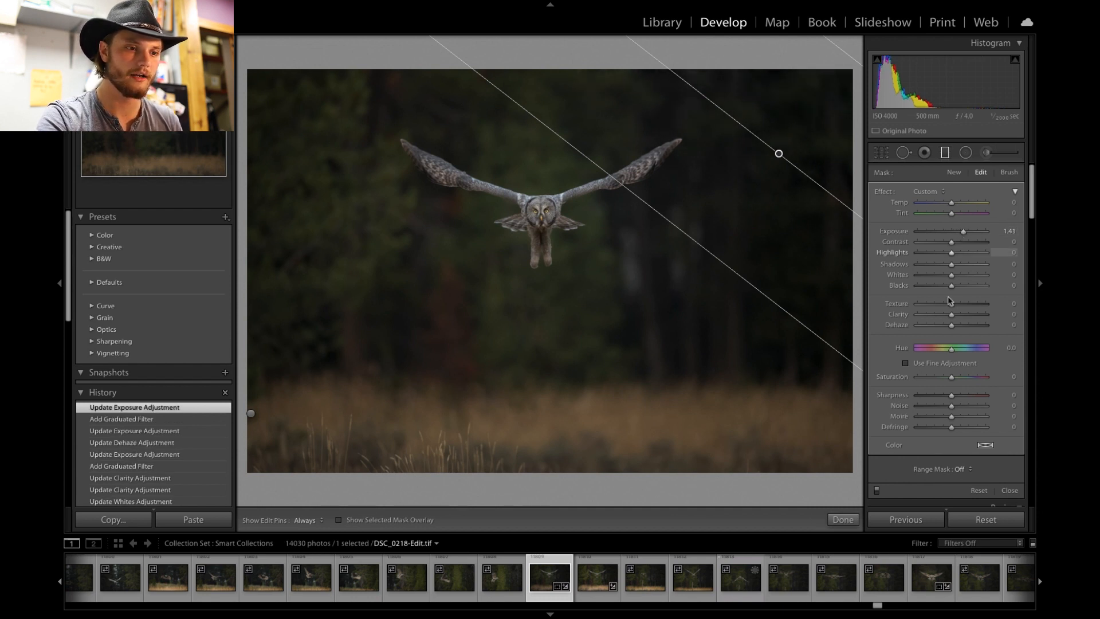
drag(952, 326, 945, 328)
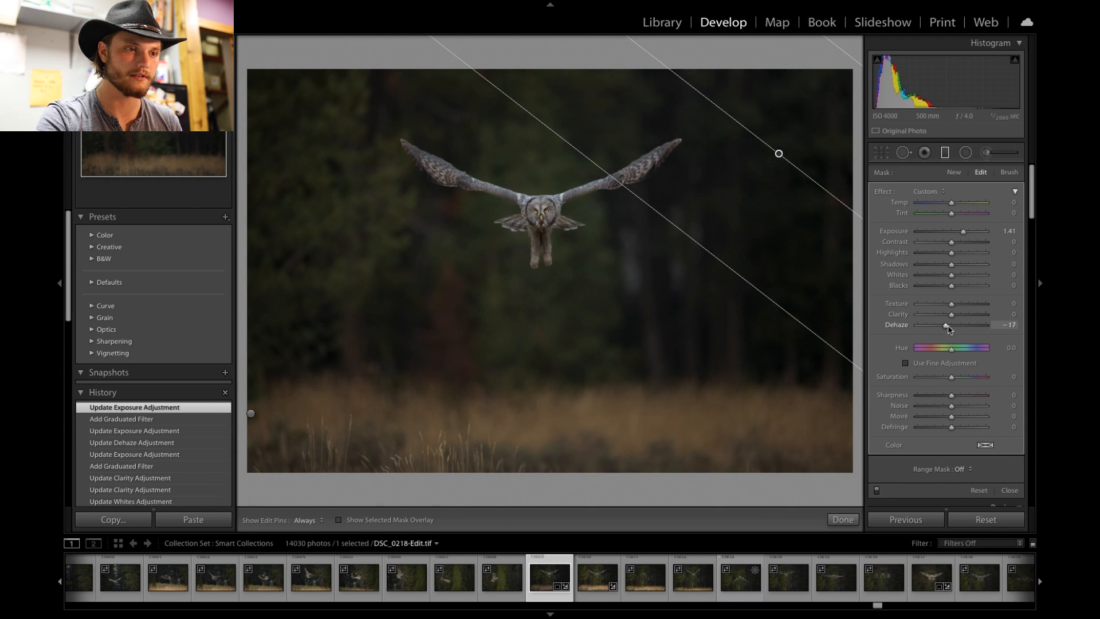
drag(950, 327, 950, 328)
click(947, 153)
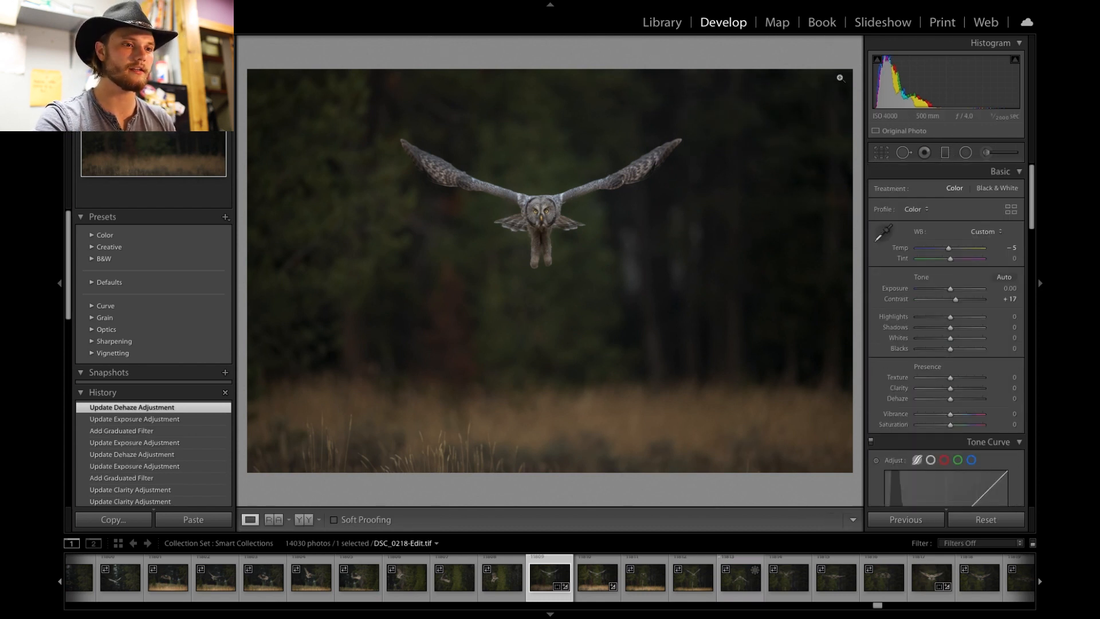
- Zoom in to check the owl against the adjusted background
click(794, 112)
drag(794, 110, 734, 148)
click(735, 148)
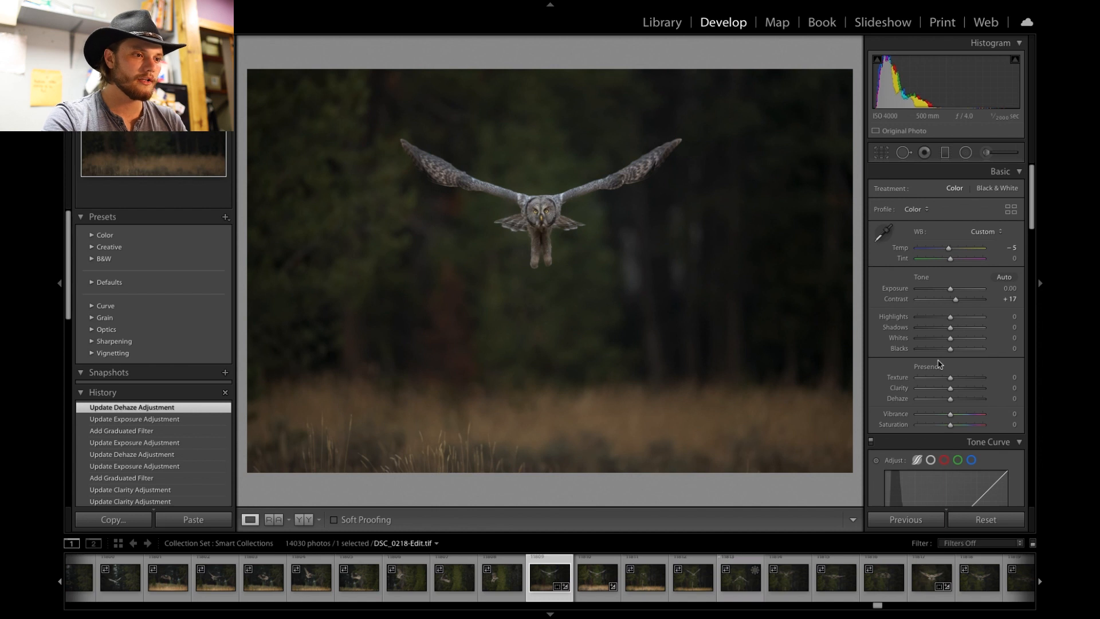
scroll(950, 374, down, 1)
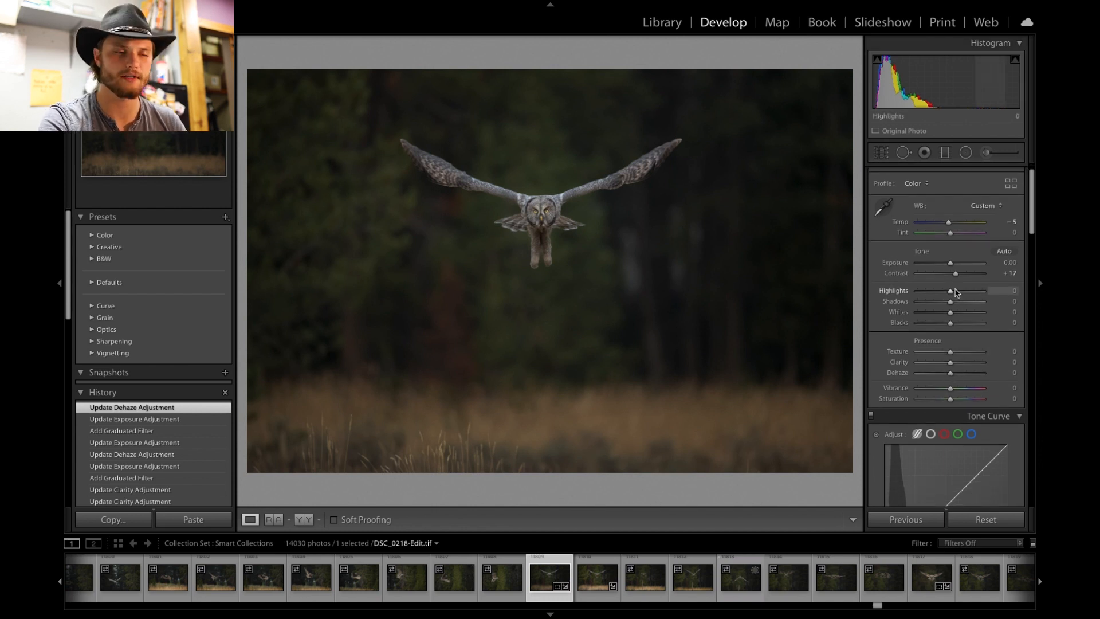
- Raise the overall Contrast to +28
drag(956, 277, 960, 276)
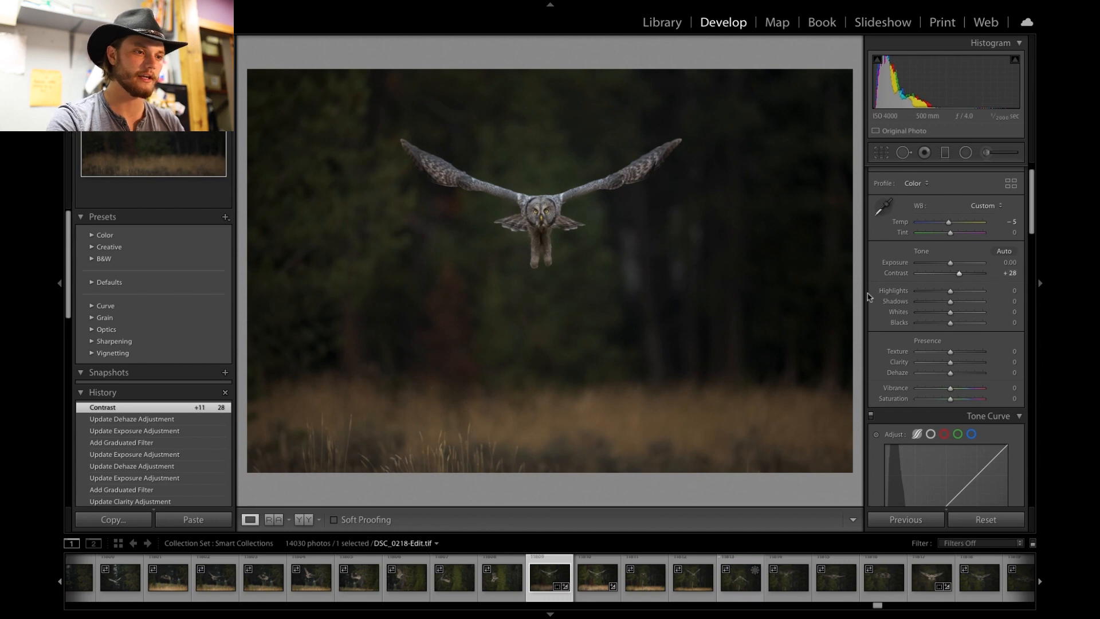
- Zoom in and pan around the owl to inspect its feathers and face after the contrast change
click(531, 217)
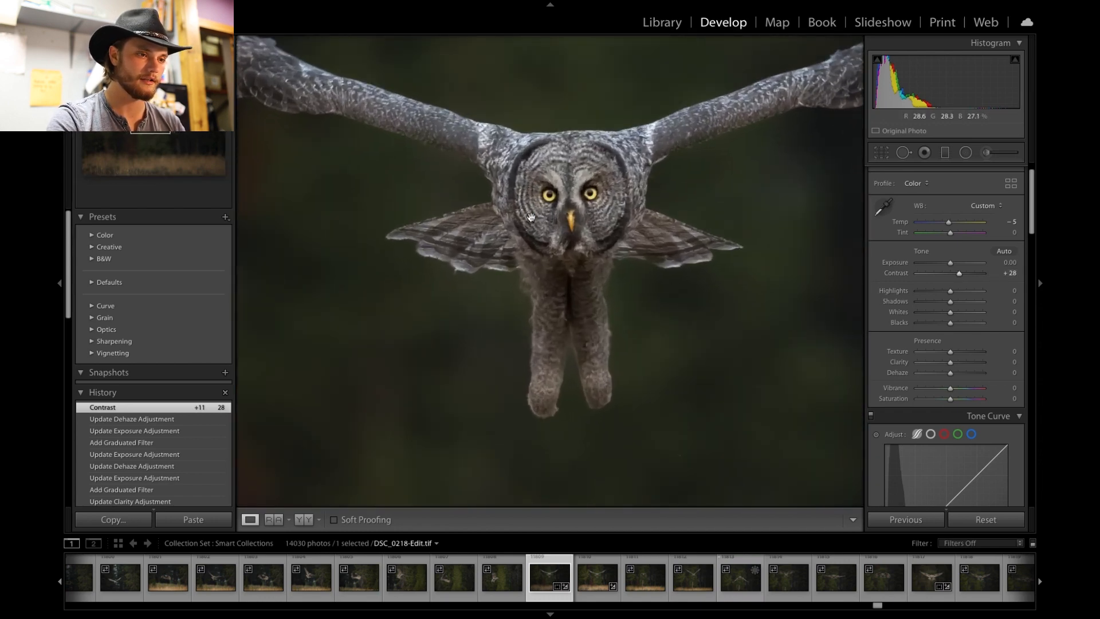
click(559, 192)
drag(559, 192, 519, 298)
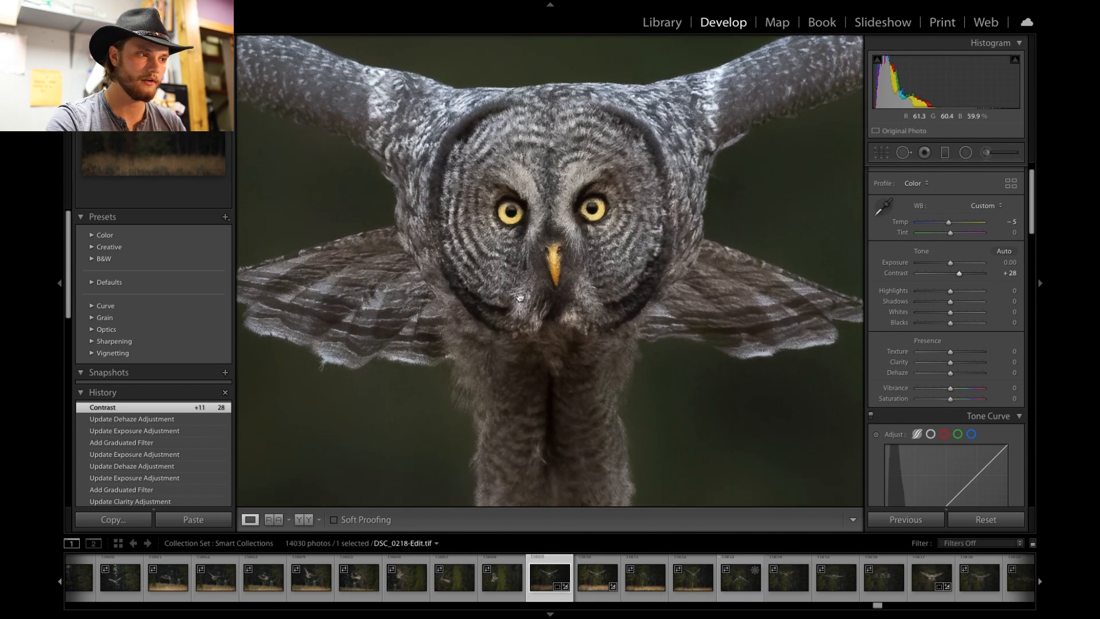
click(740, 209)
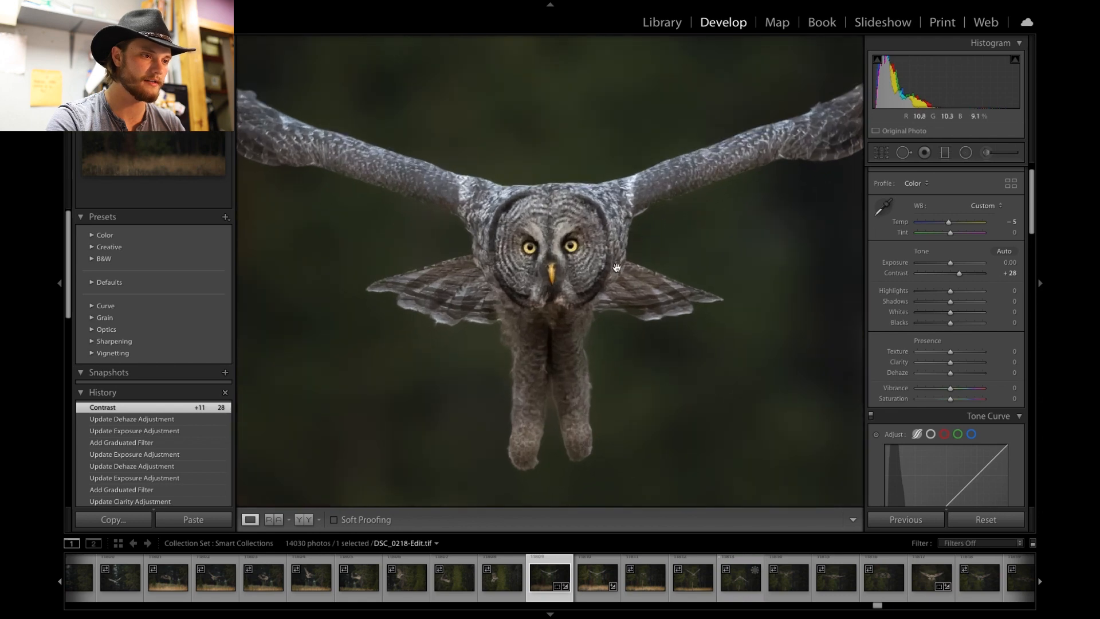
key(ctrl+minus)
click(617, 267)
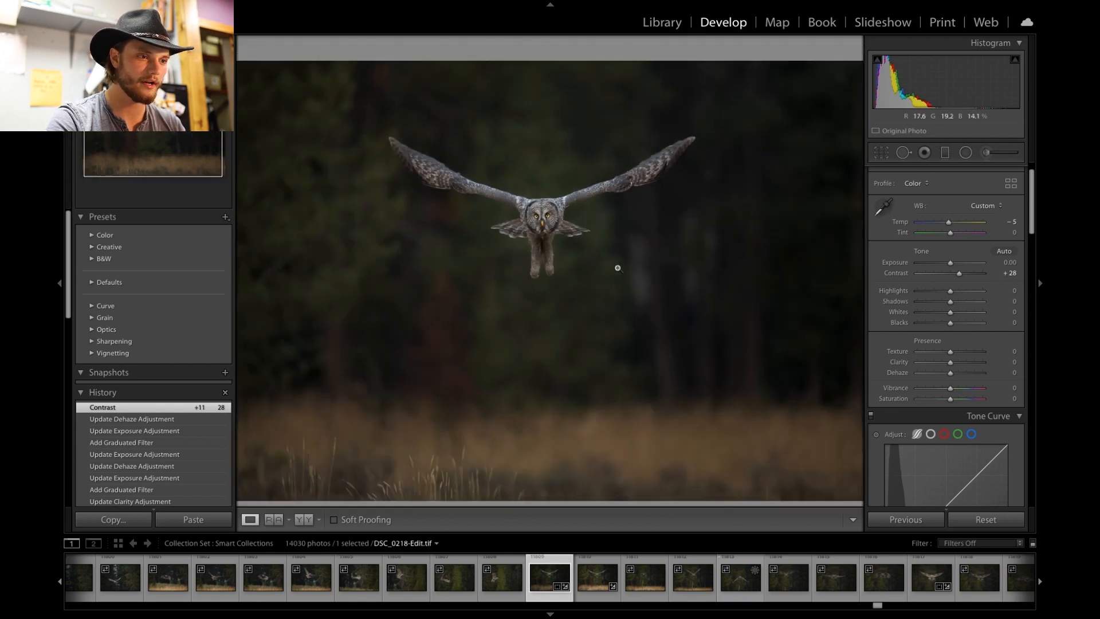
key(ctrl+minus)
click(520, 188)
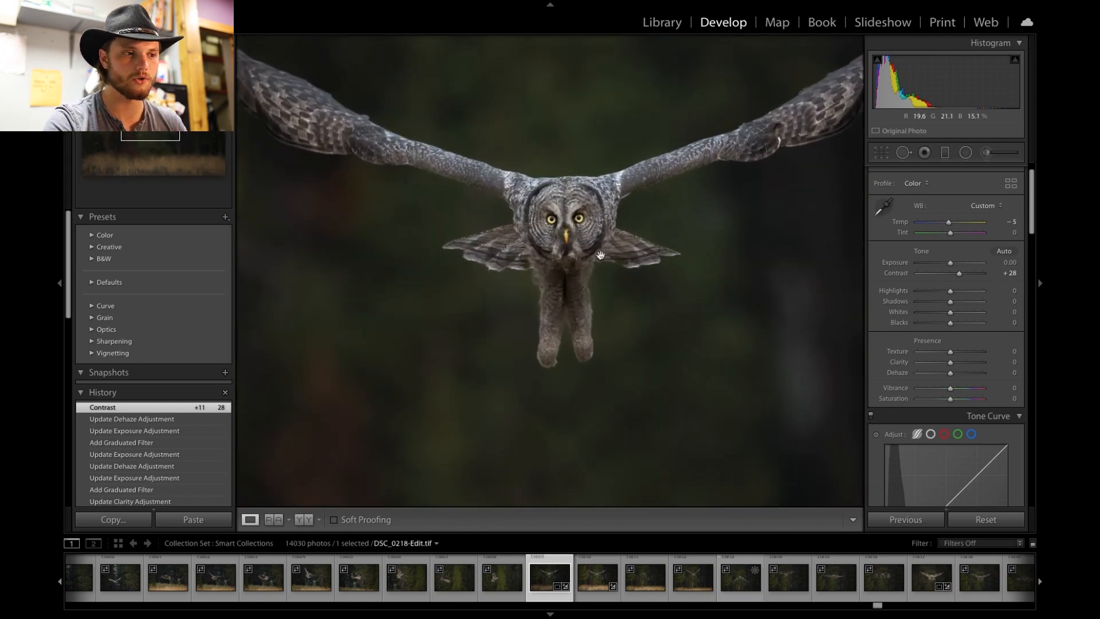
click(601, 255)
key(ctrl+minus)
drag(606, 191, 626, 281)
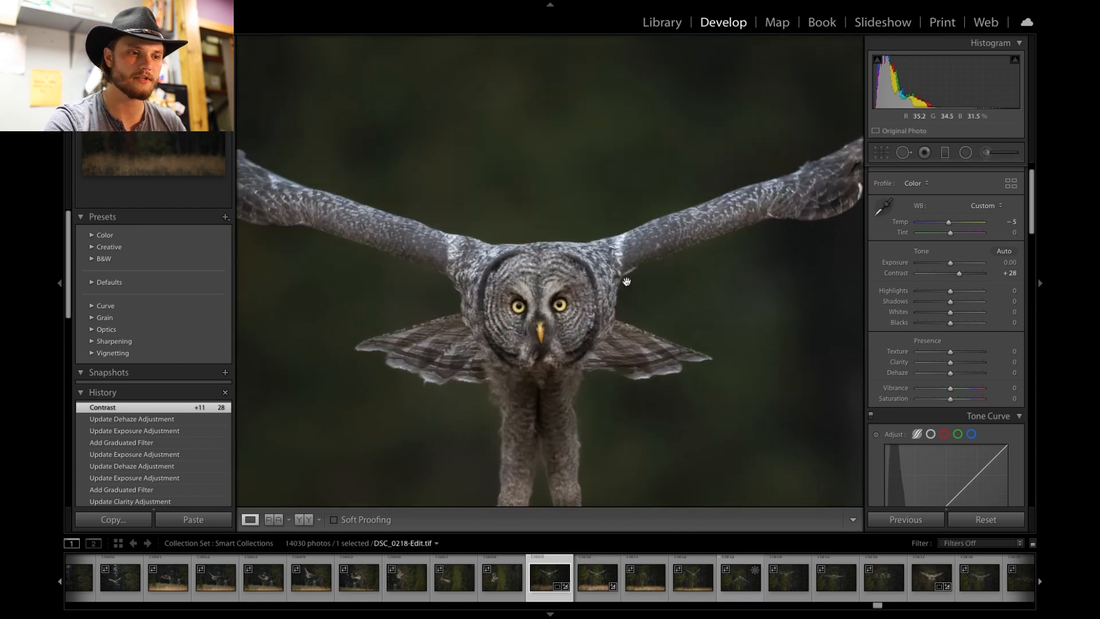
click(591, 273)
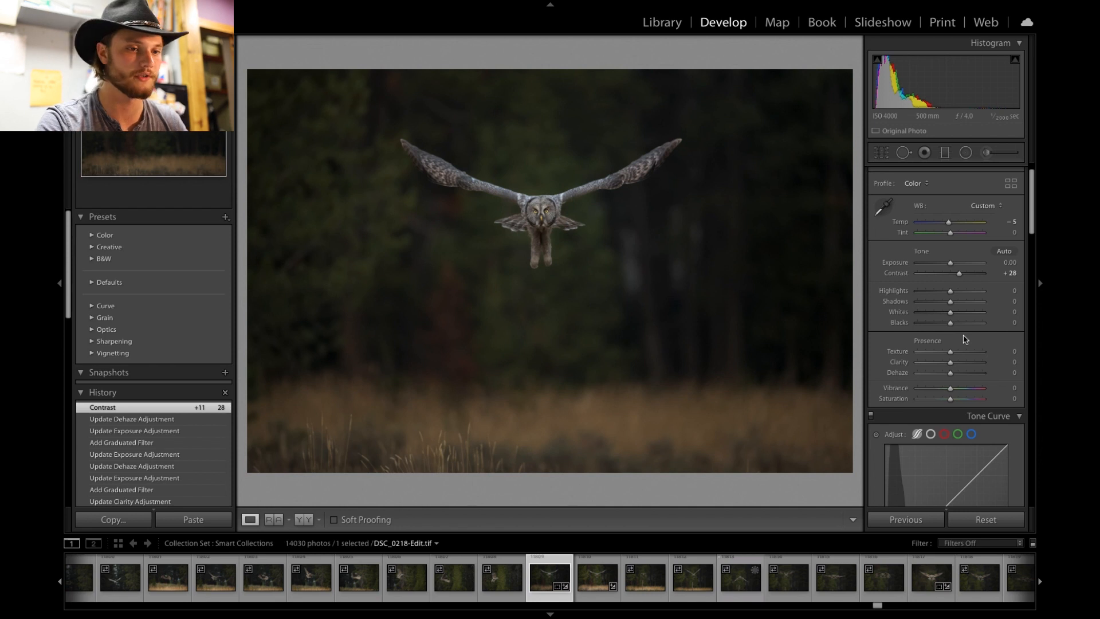
- Set the Blue saturation in HSL to -100
scroll(964, 340, down, 10)
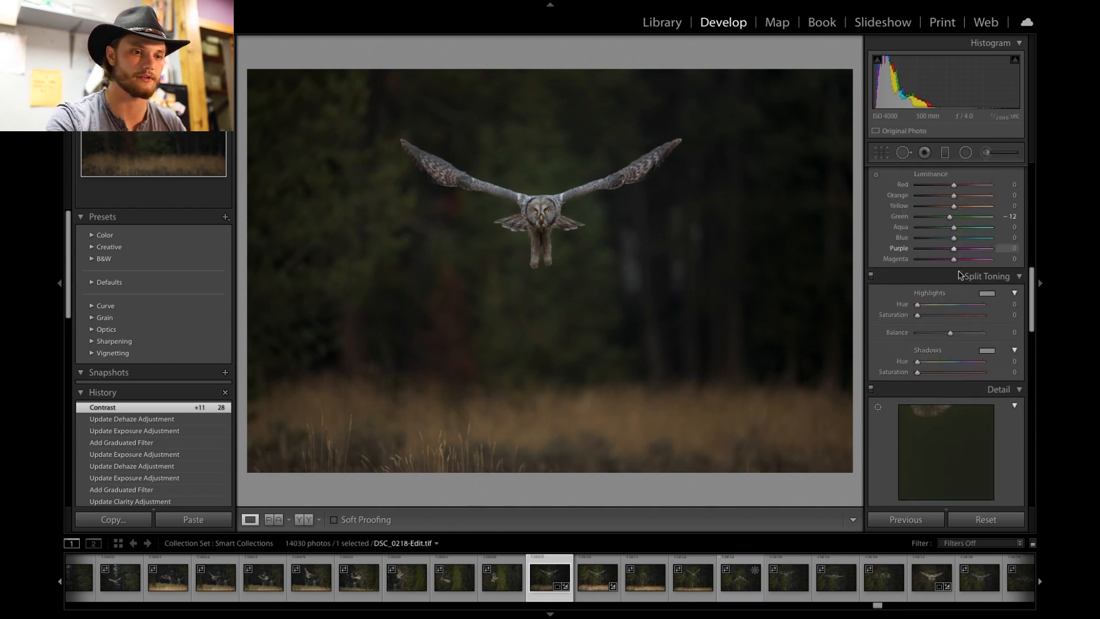
click(929, 196)
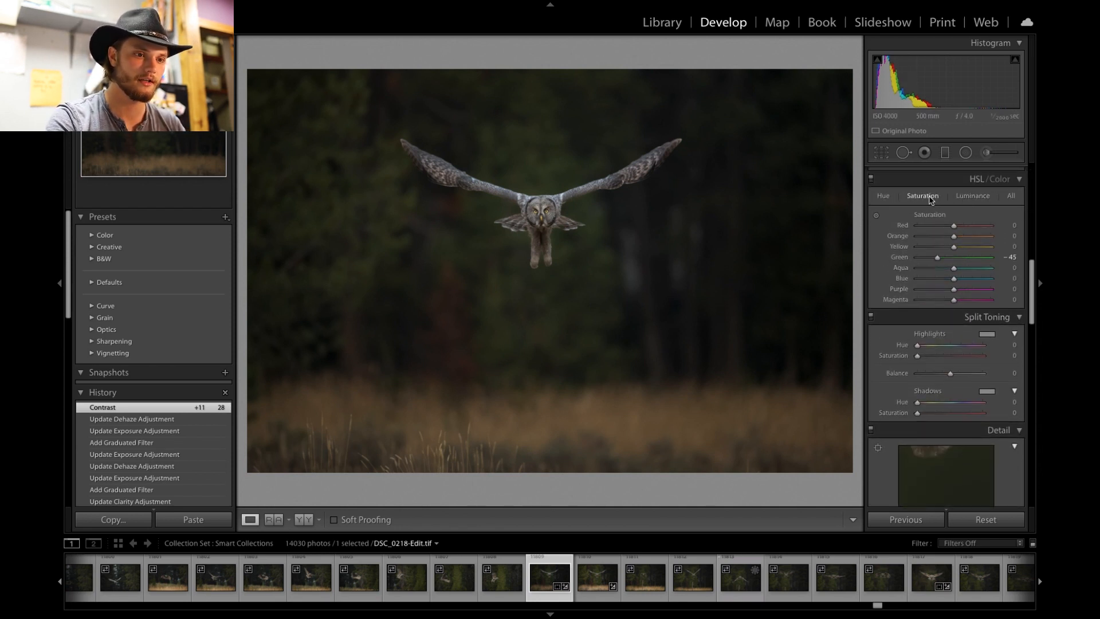
drag(956, 282, 989, 279)
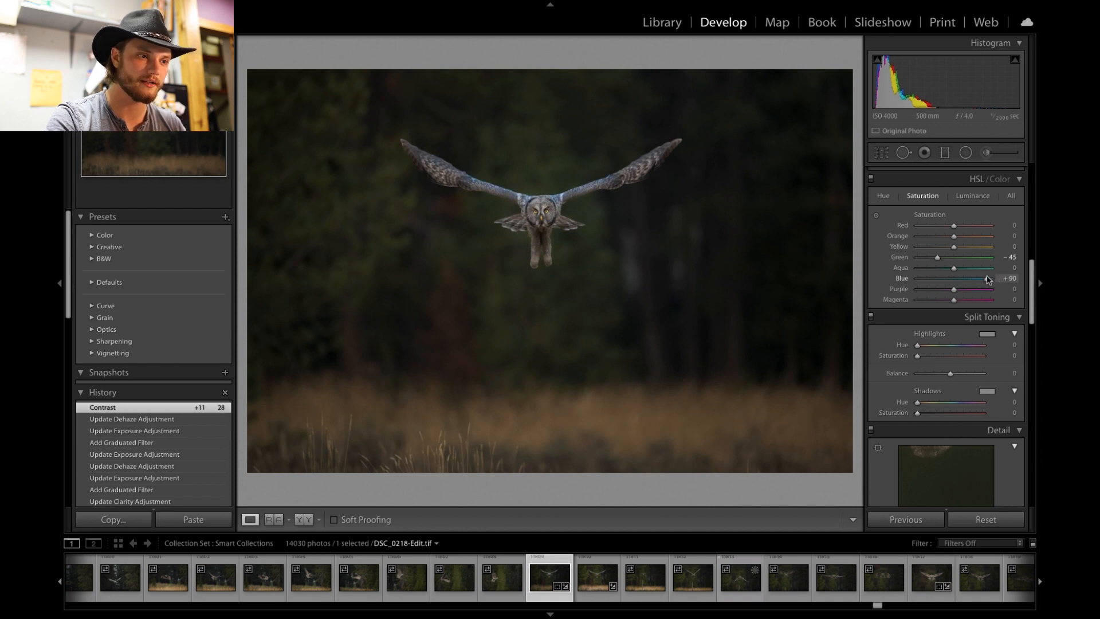
drag(989, 279, 916, 279)
click(586, 193)
drag(705, 191, 736, 190)
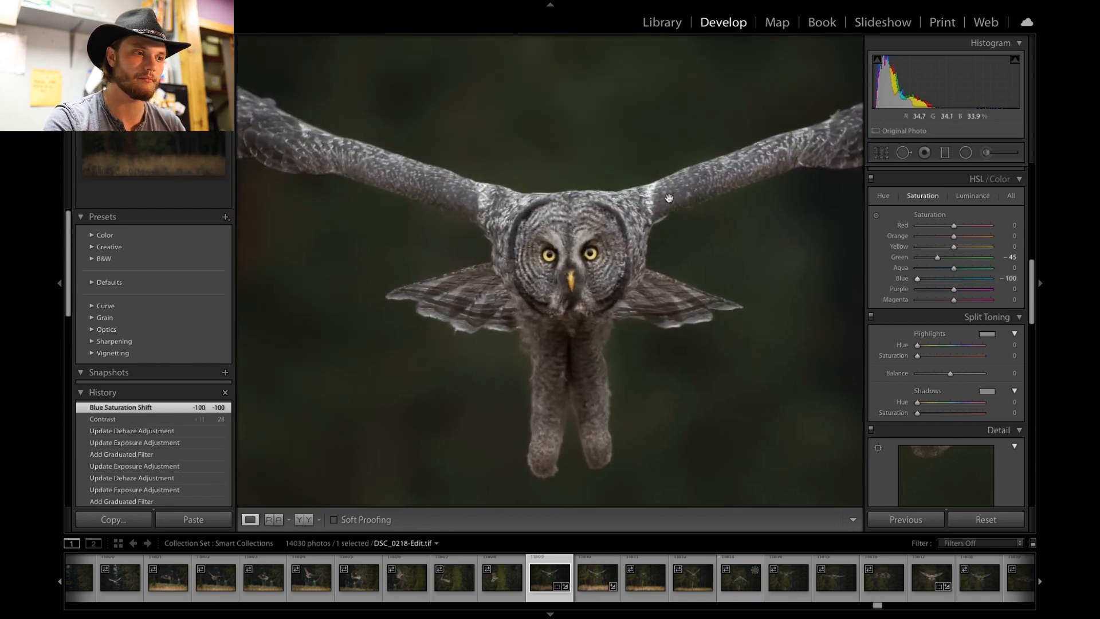
drag(509, 238, 778, 295)
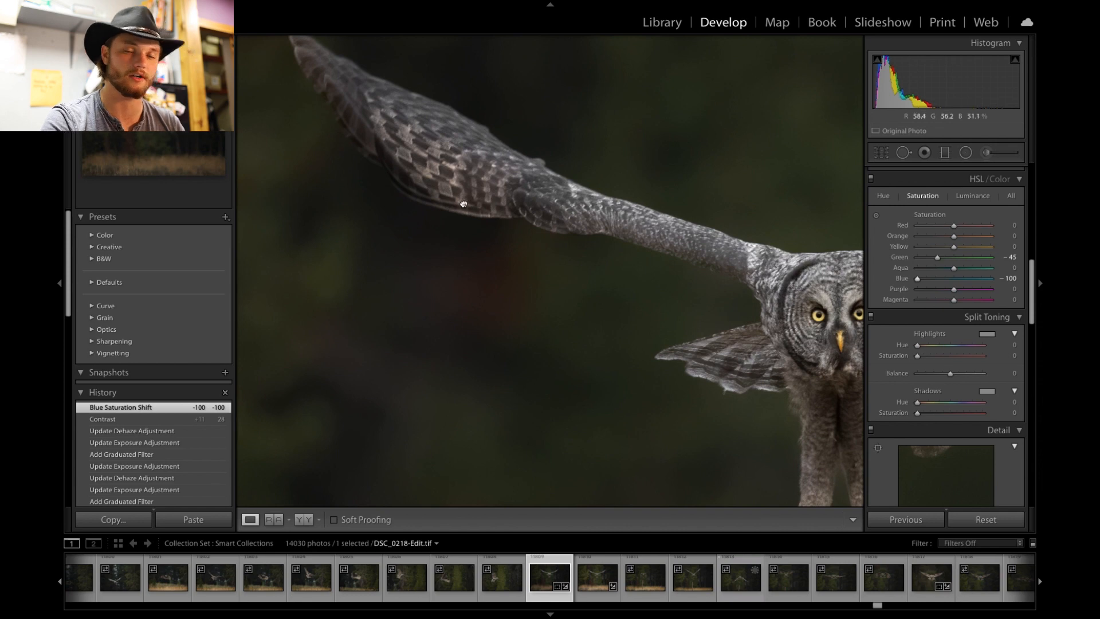
click(303, 163)
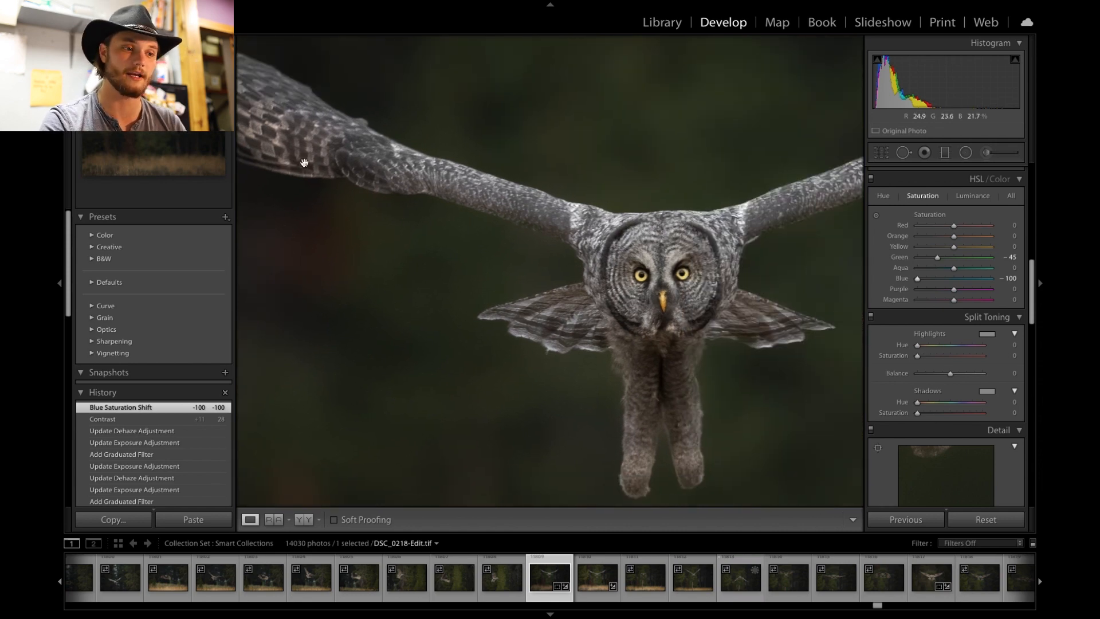
click(461, 223)
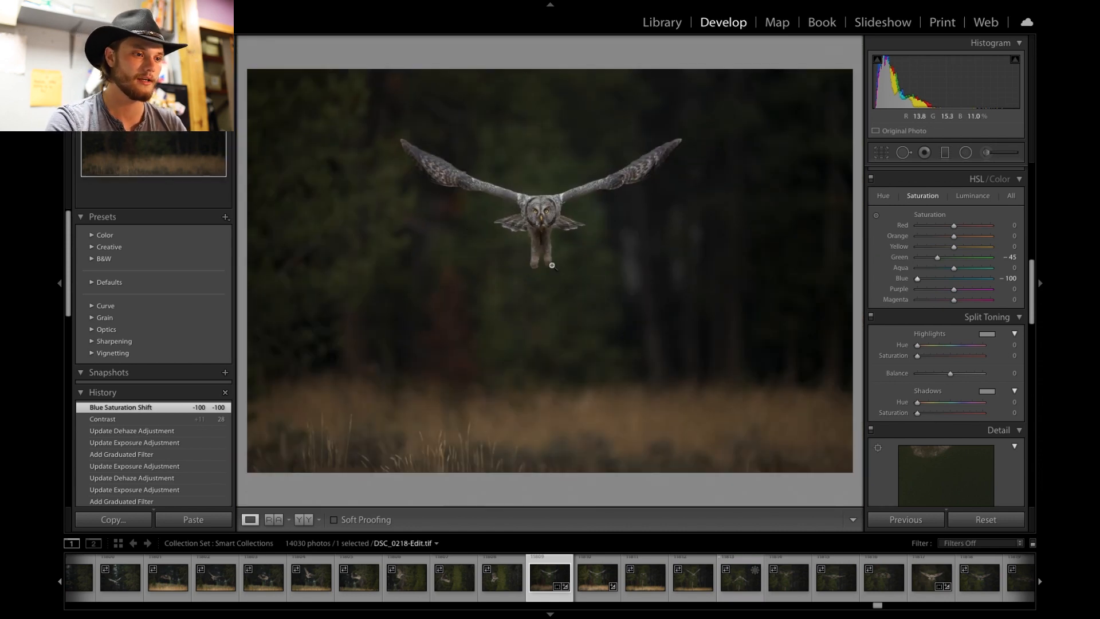
- Add a post-crop vignette with Amount -14, Midpoint 16 and Feather 100
scroll(936, 321, up, 6)
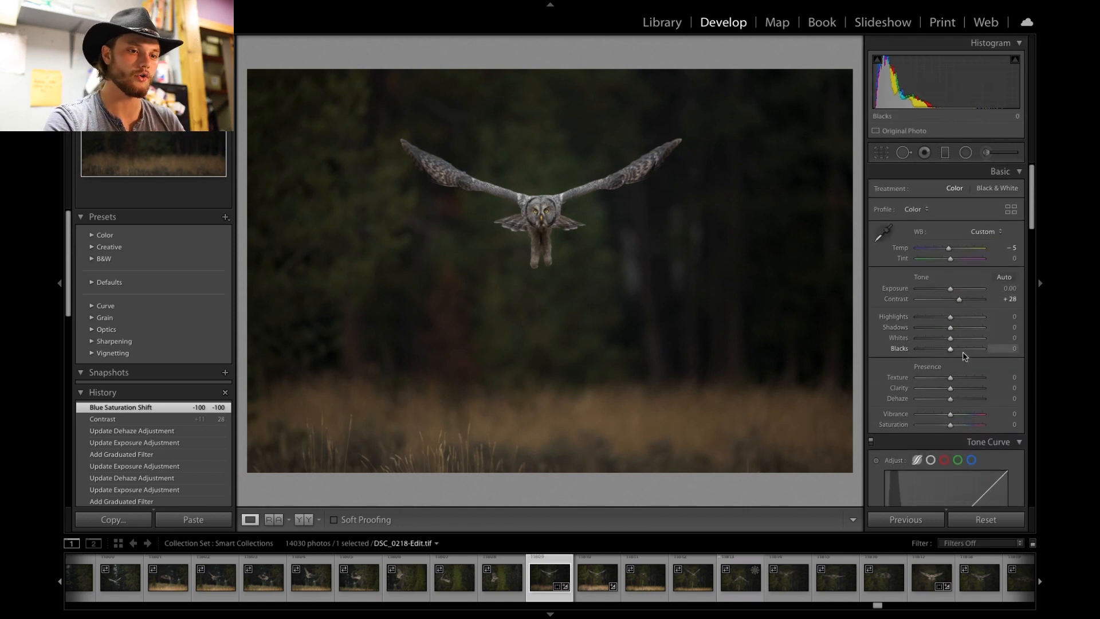
scroll(951, 344, down, 6)
scroll(964, 356, down, 10)
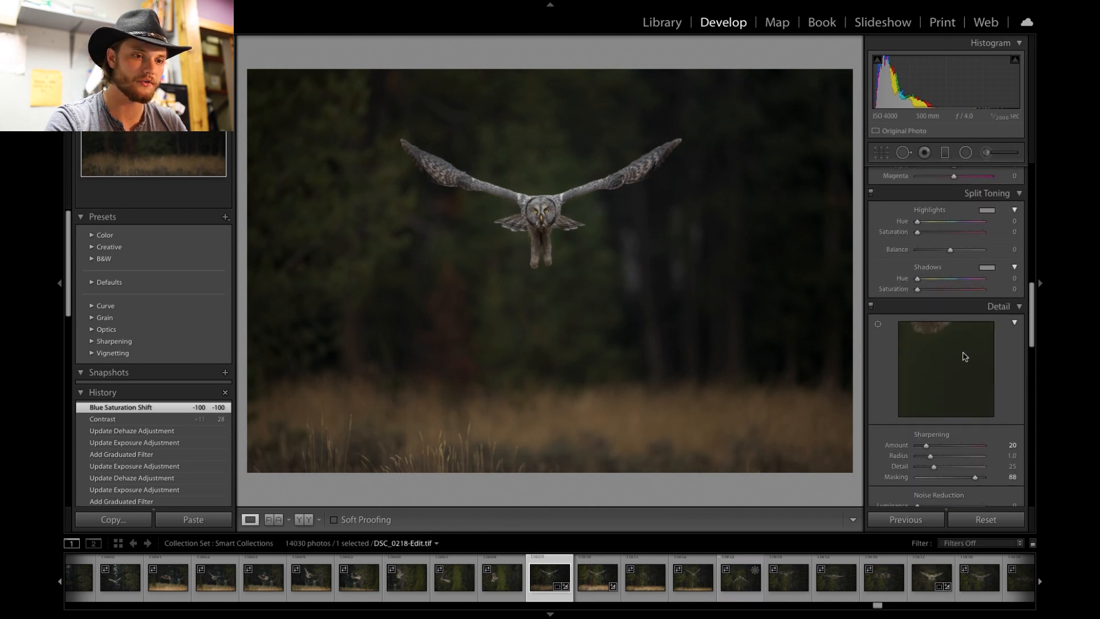
scroll(965, 357, down, 4)
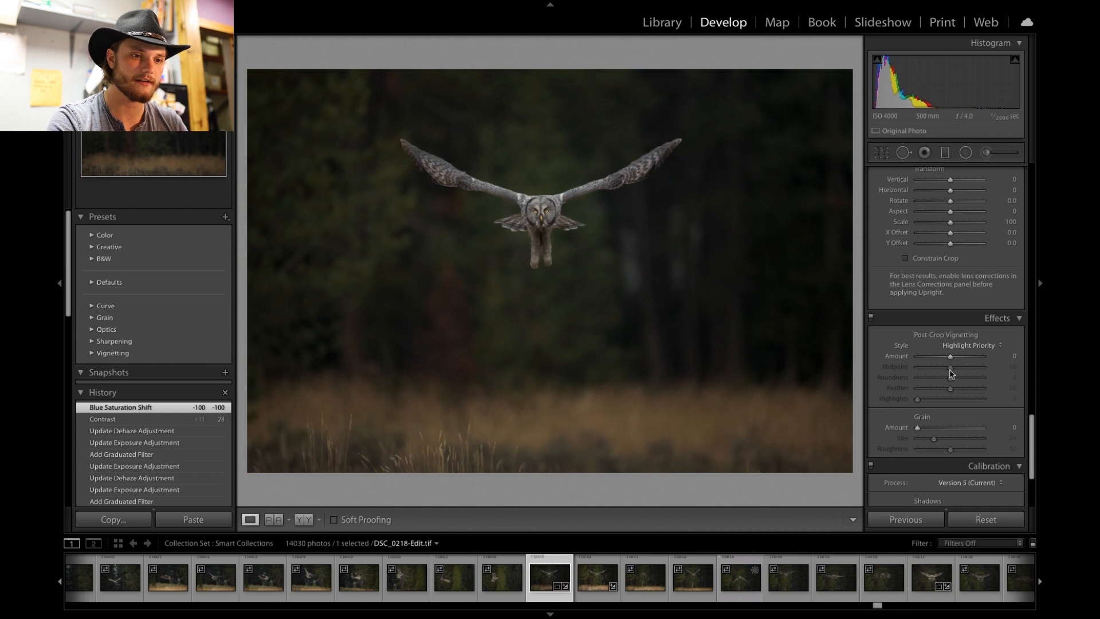
drag(950, 357, 947, 359)
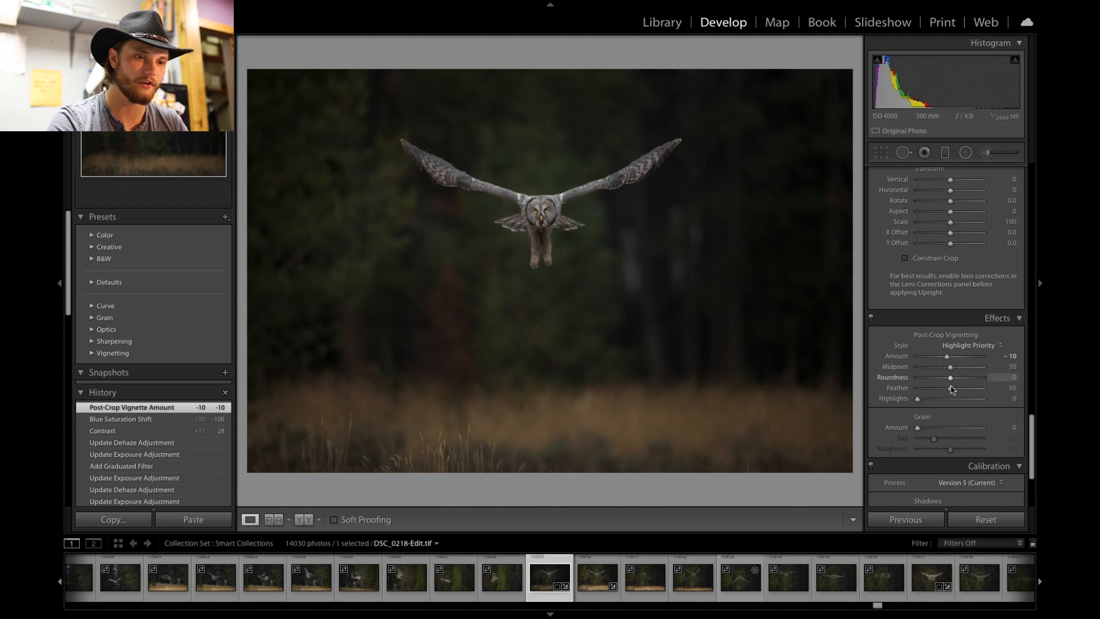
drag(950, 389, 1044, 413)
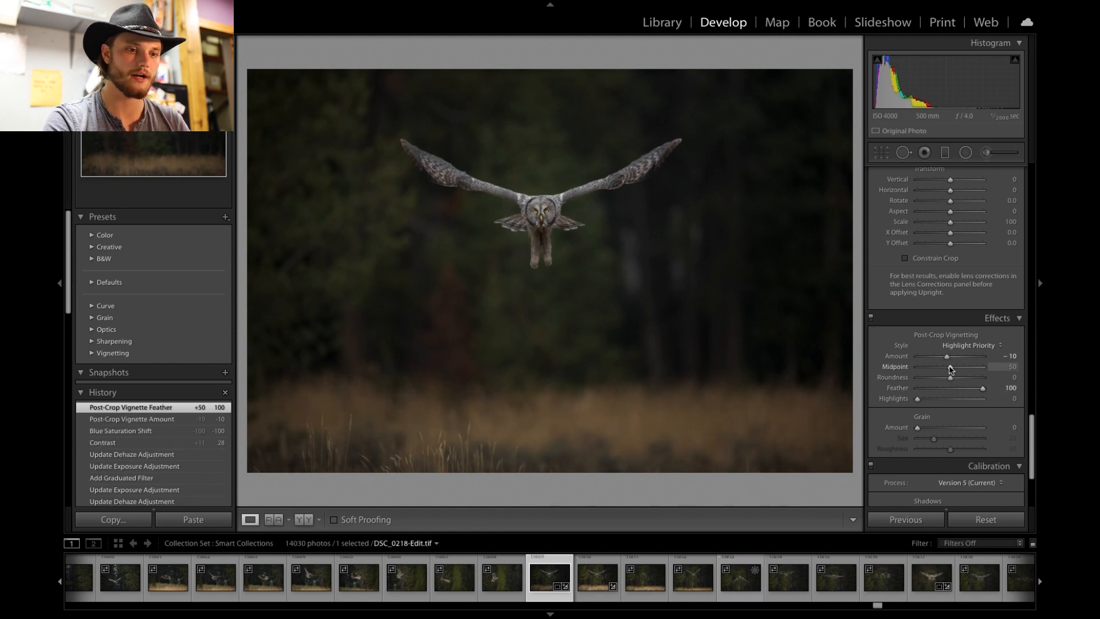
mouse_move(948, 369)
mouse_down()
mouse_move(854, 371)
mouse_move(947, 365)
mouse_move(929, 366)
mouse_move(946, 356)
mouse_up()
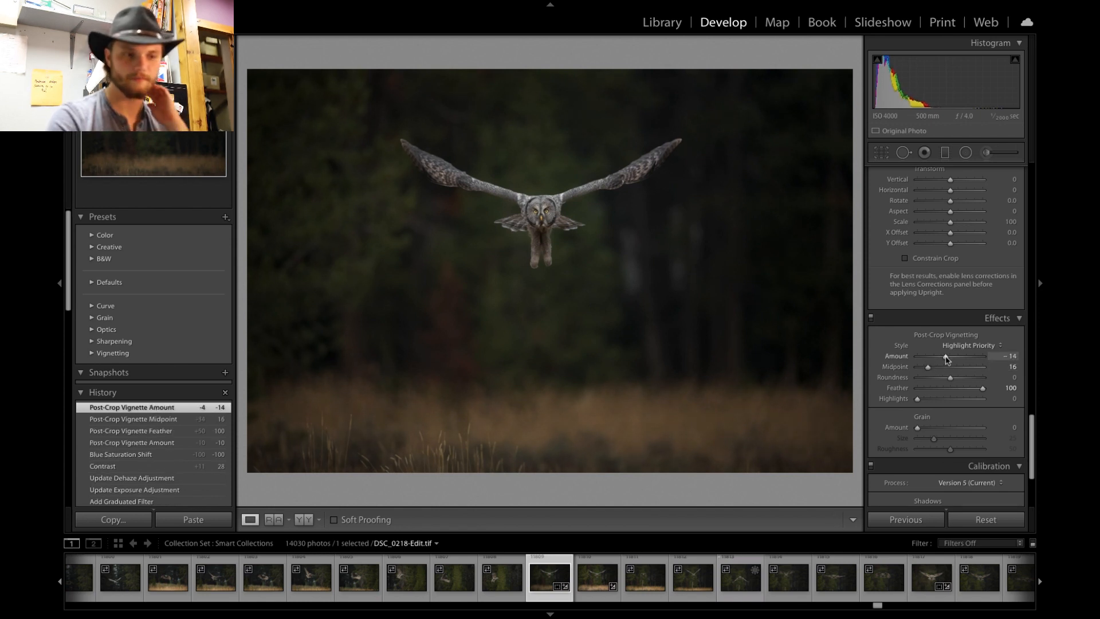
- Set the white balance Temp to -9
scroll(940, 287, up, 15)
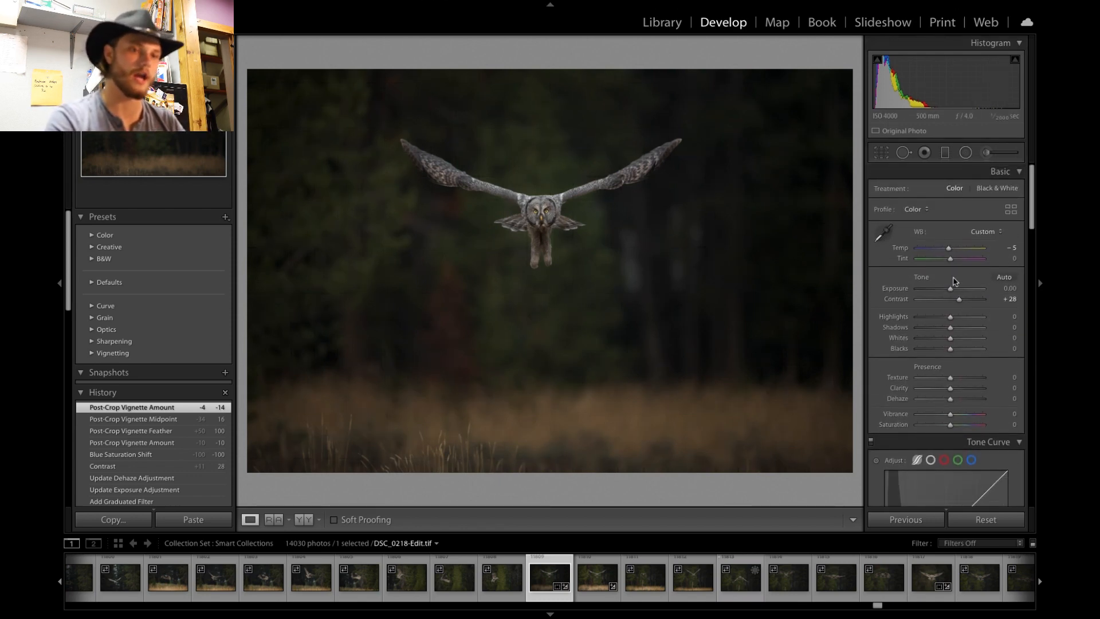
click(986, 153)
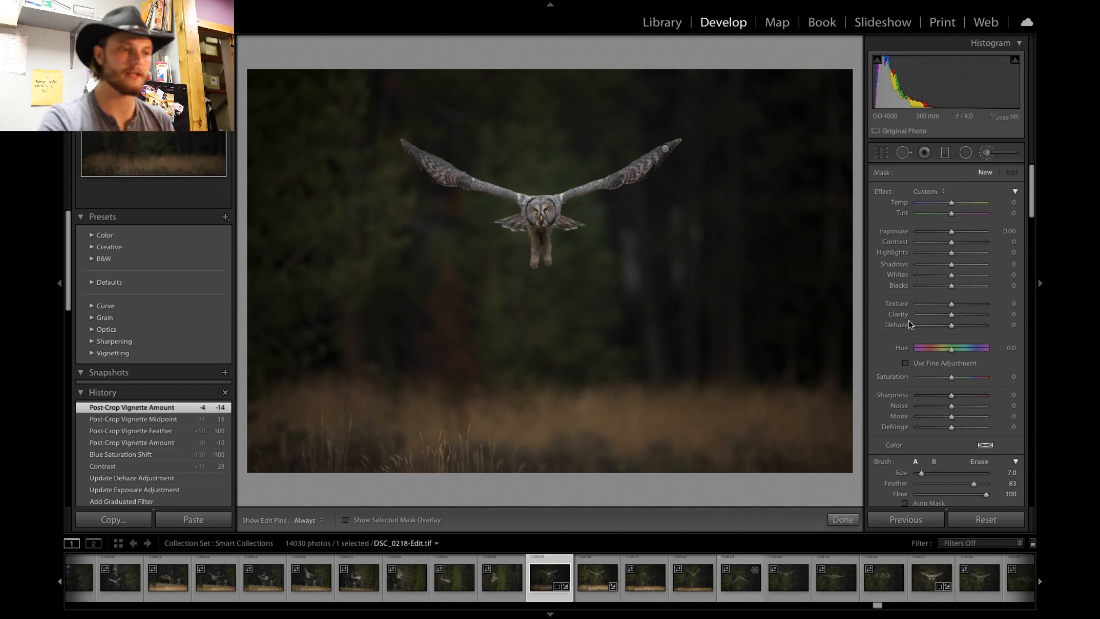
click(986, 153)
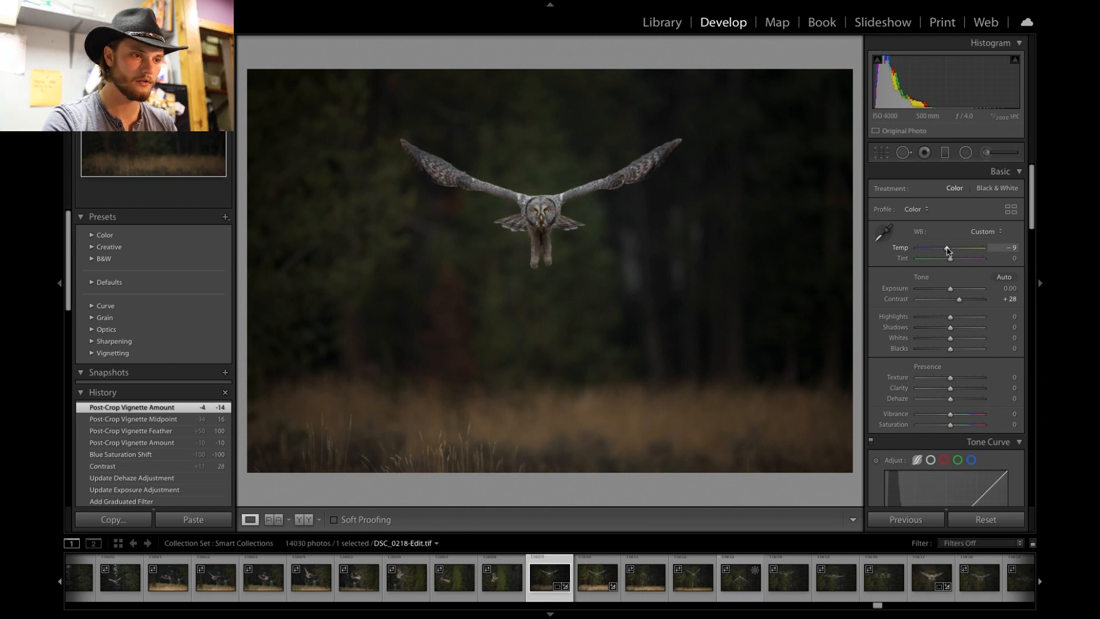
drag(948, 250, 946, 248)
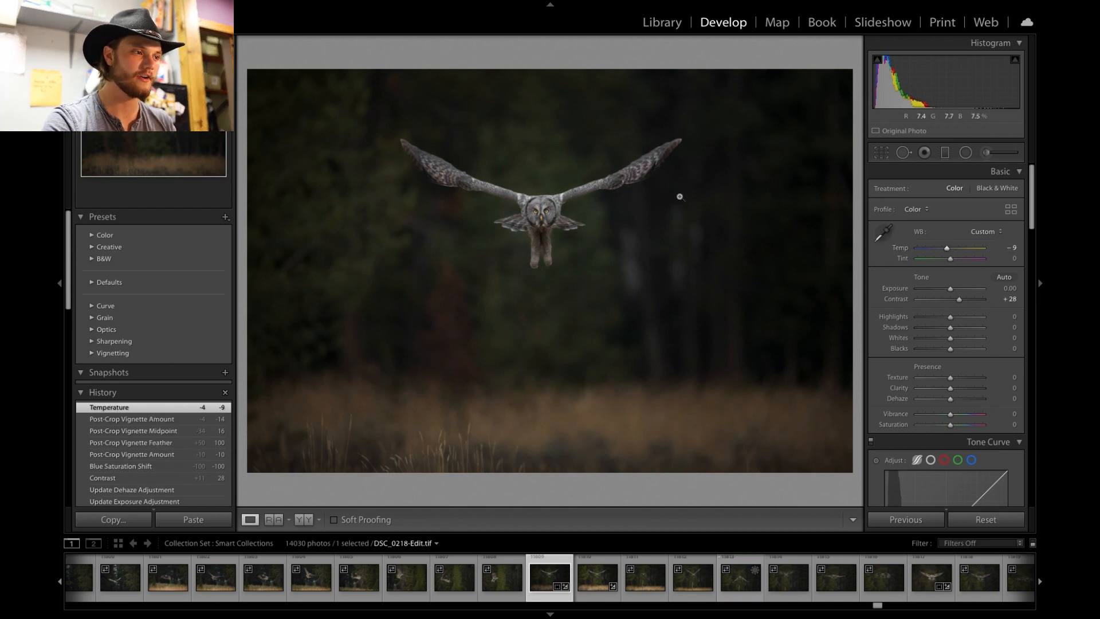
click(542, 190)
click(542, 190)
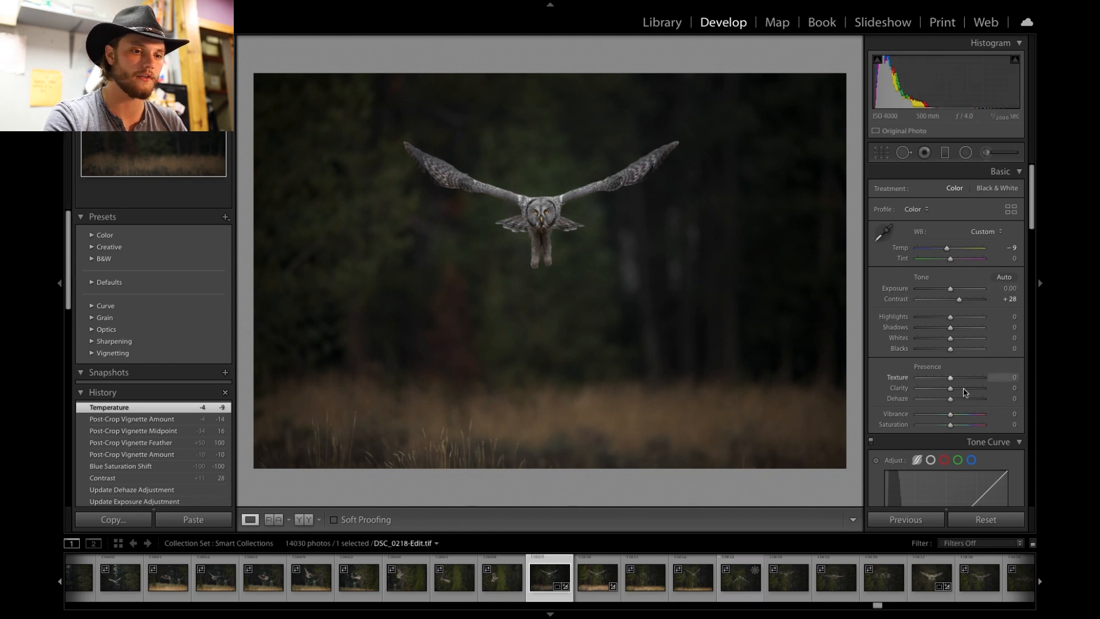
- Raise the Whites to +17
drag(951, 340, 955, 339)
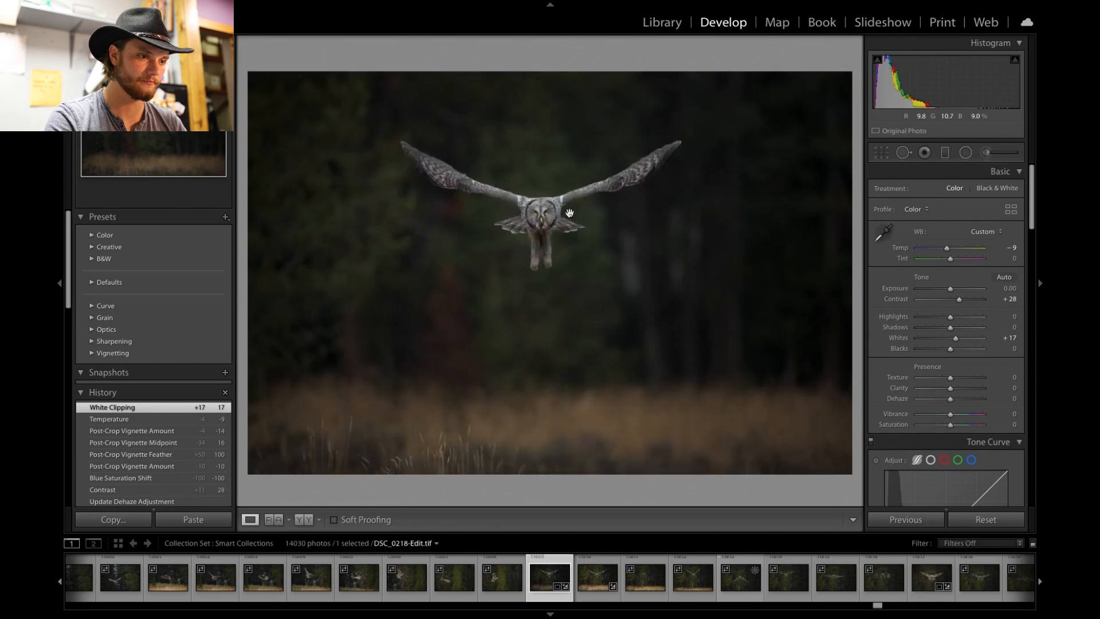
click(570, 213)
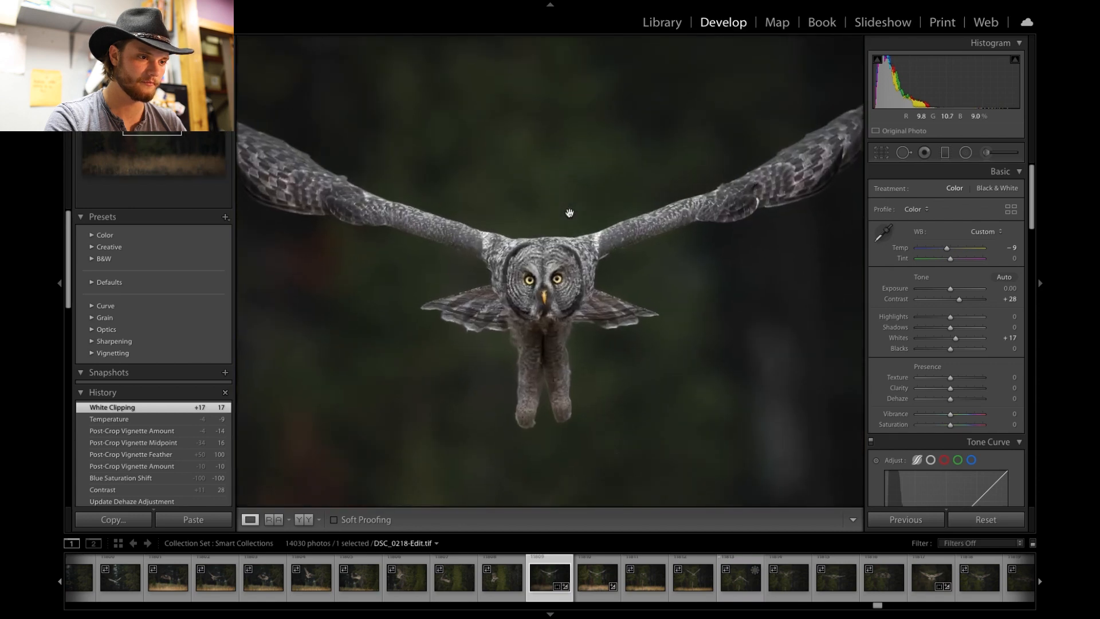
drag(561, 271, 562, 240)
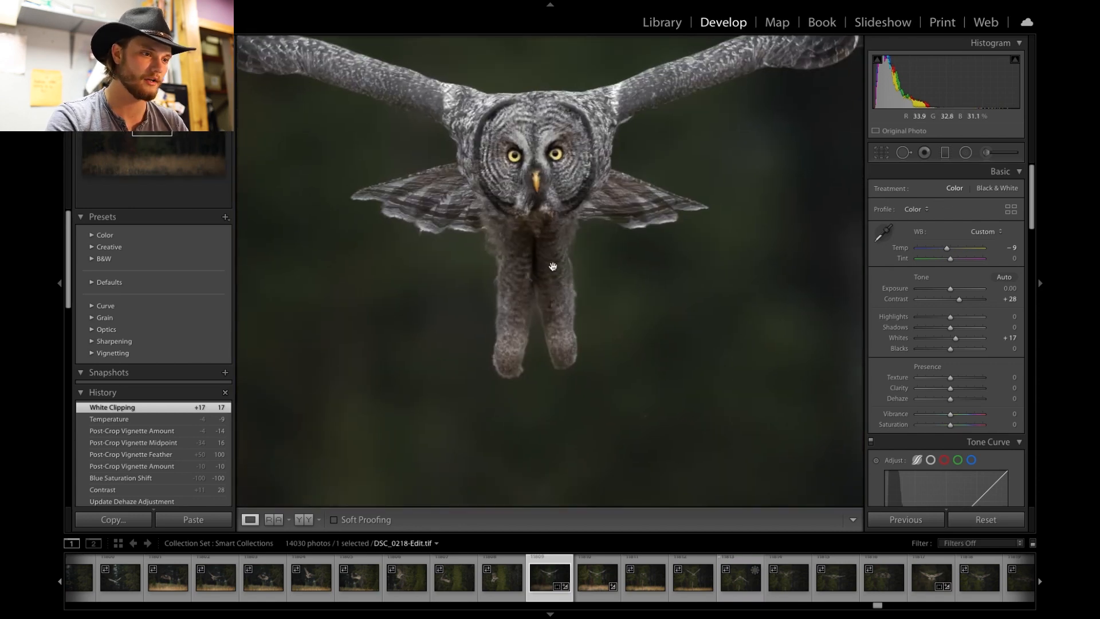
drag(544, 224, 697, 400)
click(565, 278)
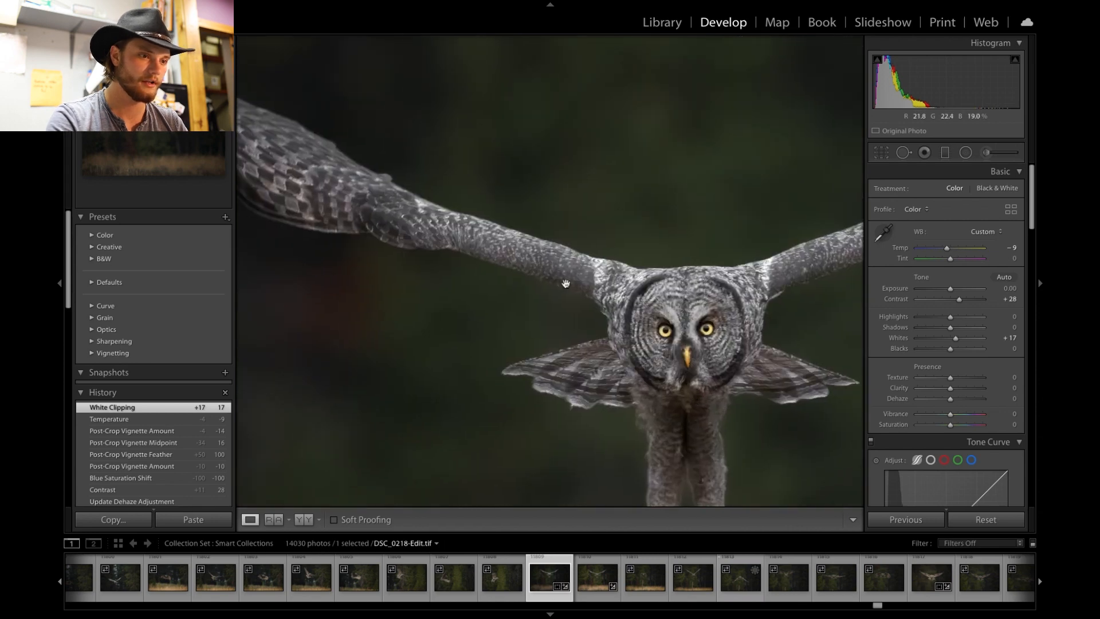
key(super+minus)
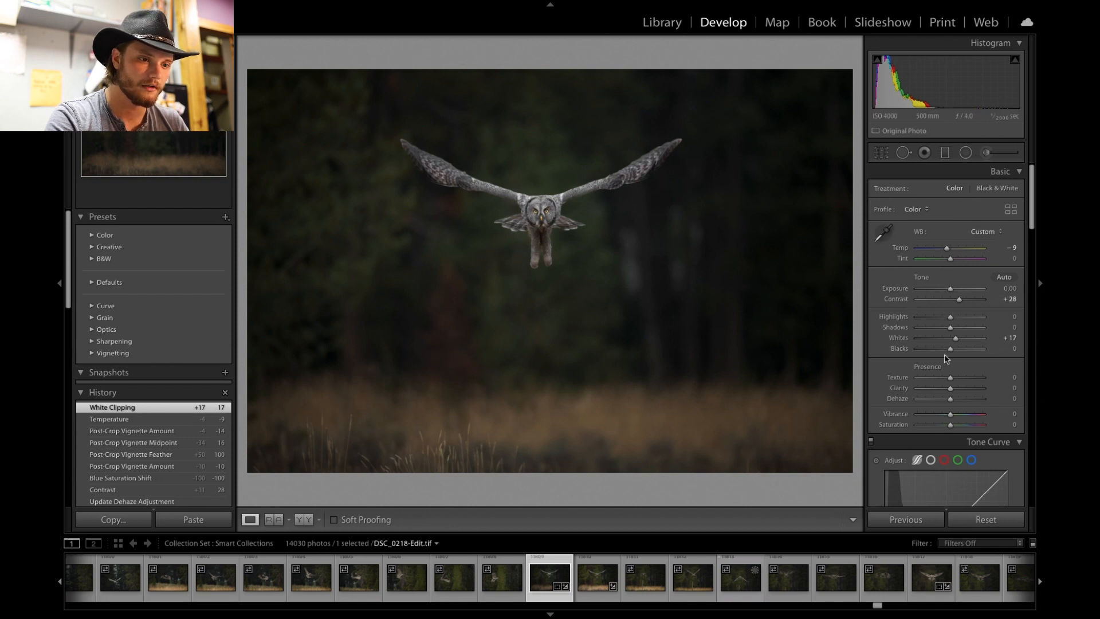
- Set the Yellow saturation in HSL to -1
scroll(946, 358, down, 1)
scroll(945, 358, down, 6)
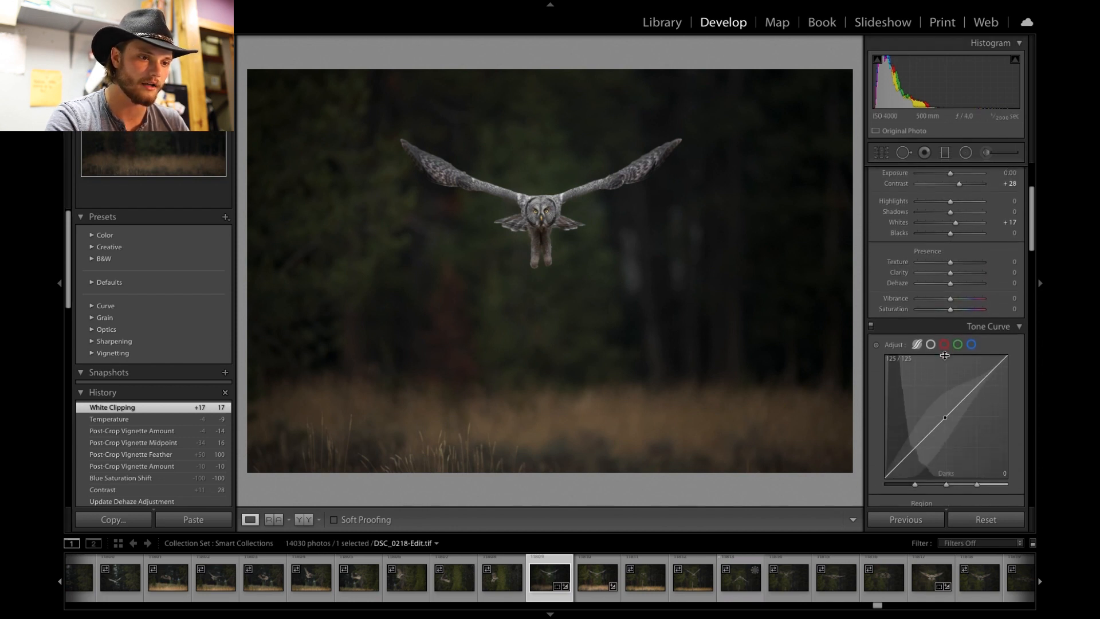
scroll(945, 356, down, 7)
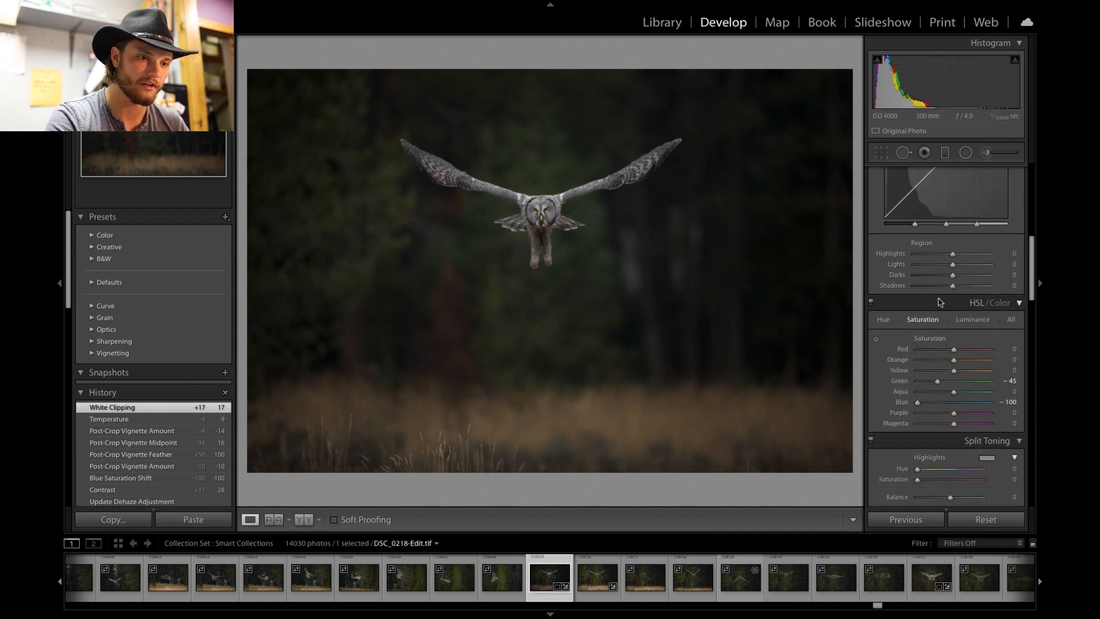
mouse_move(957, 371)
mouse_down()
mouse_move(948, 374)
mouse_move(974, 371)
mouse_move(956, 372)
mouse_up()
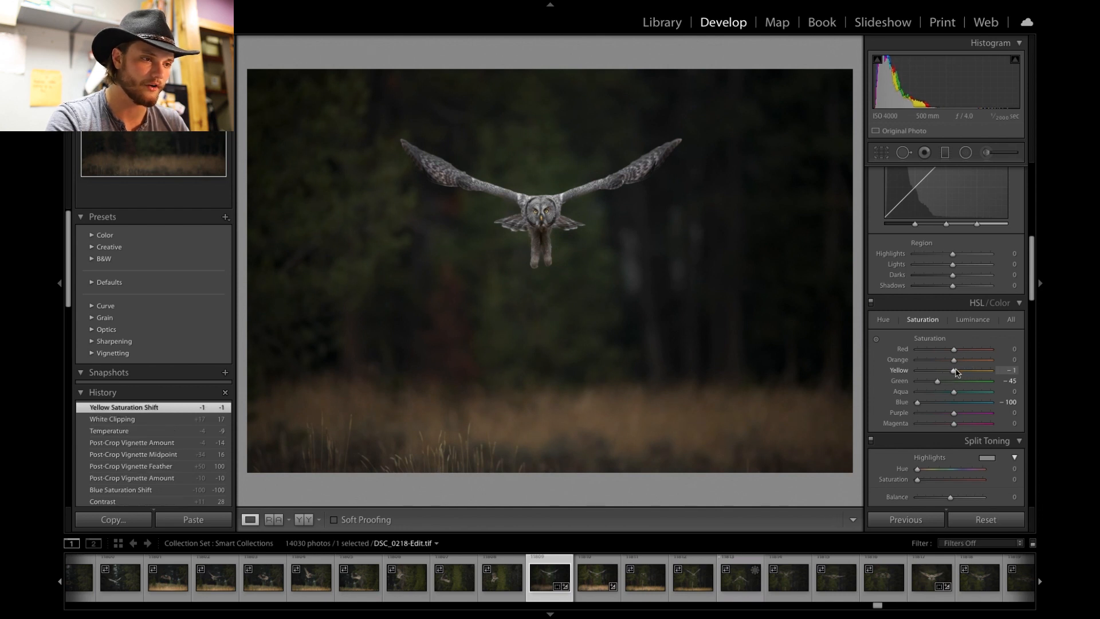
scroll(968, 408, up, 2)
scroll(974, 413, down, 4)
scroll(974, 413, down, 3)
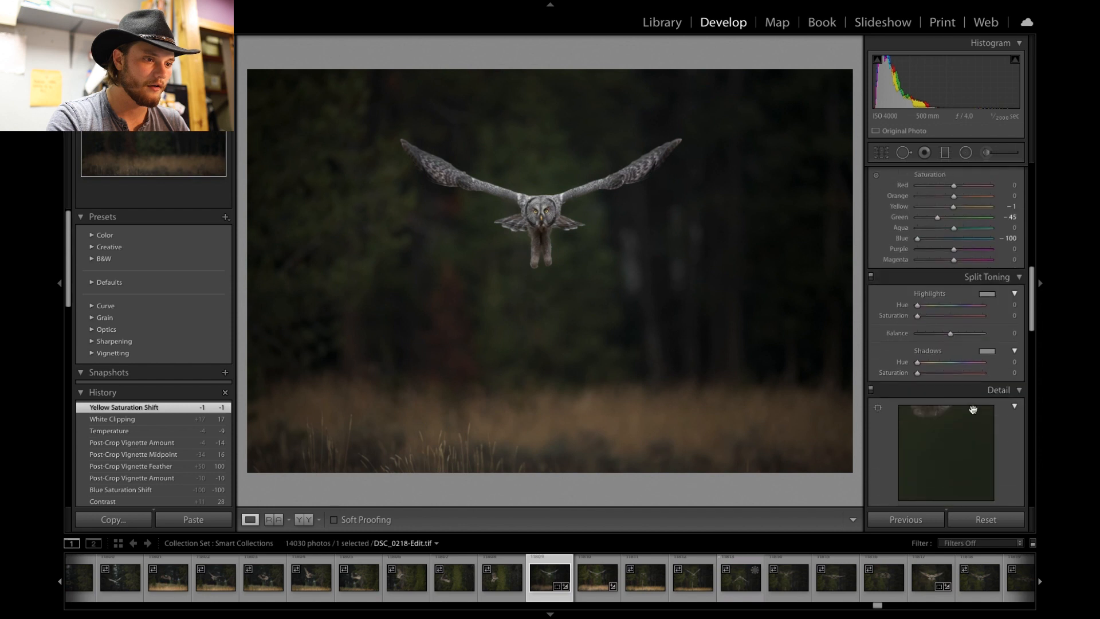
- Paint adjustment brush strokes over the dark background just around and below the owl
scroll(973, 409, up, 8)
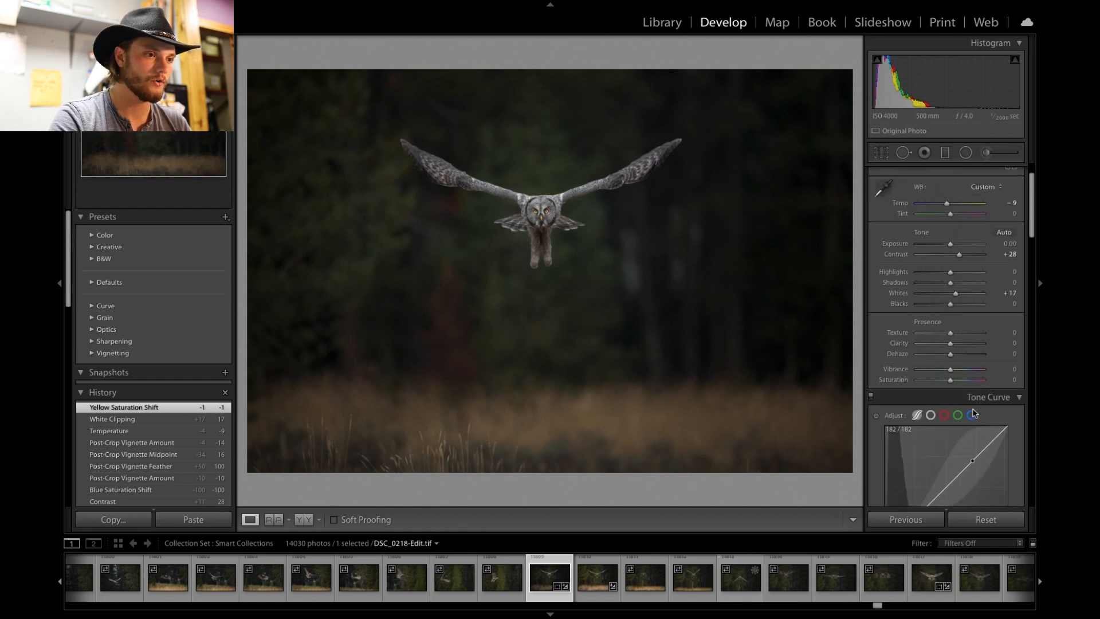
scroll(974, 413, up, 2)
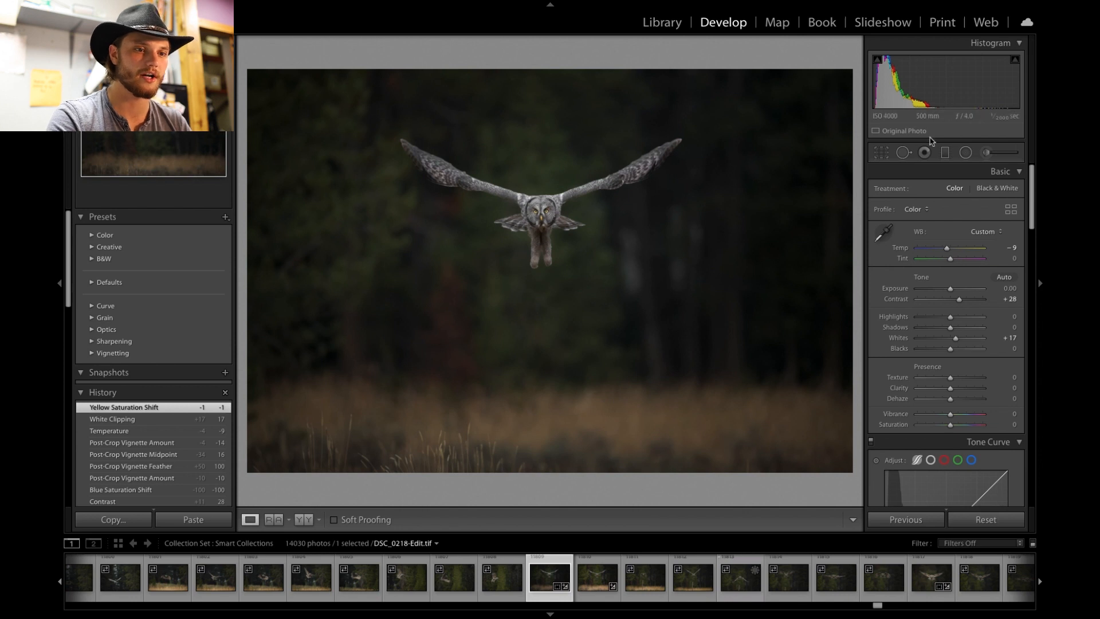
click(987, 153)
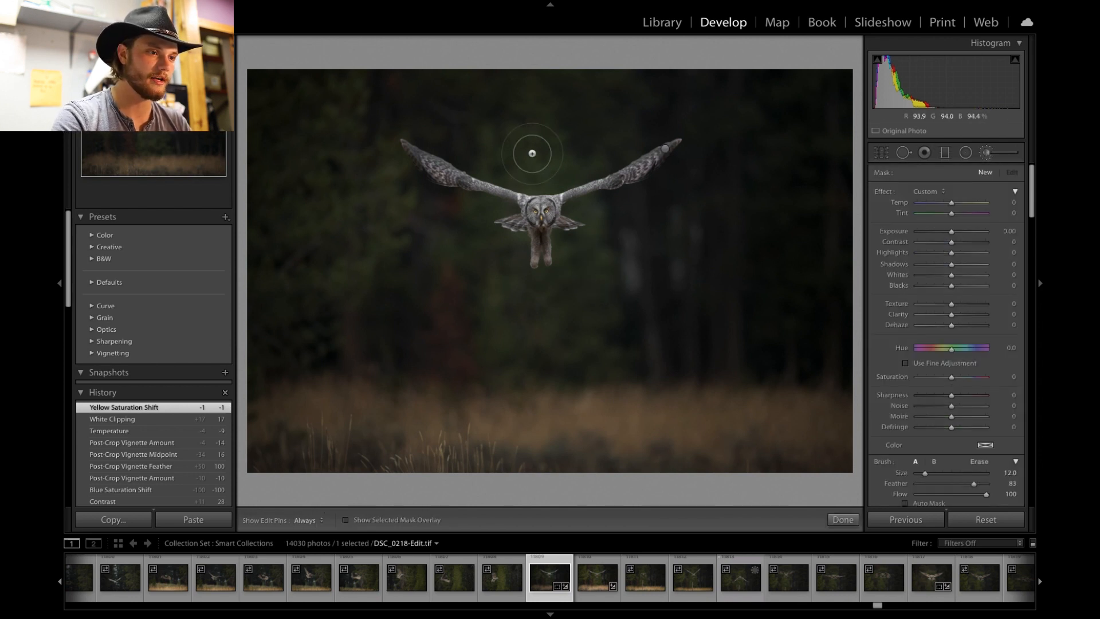
key(h)
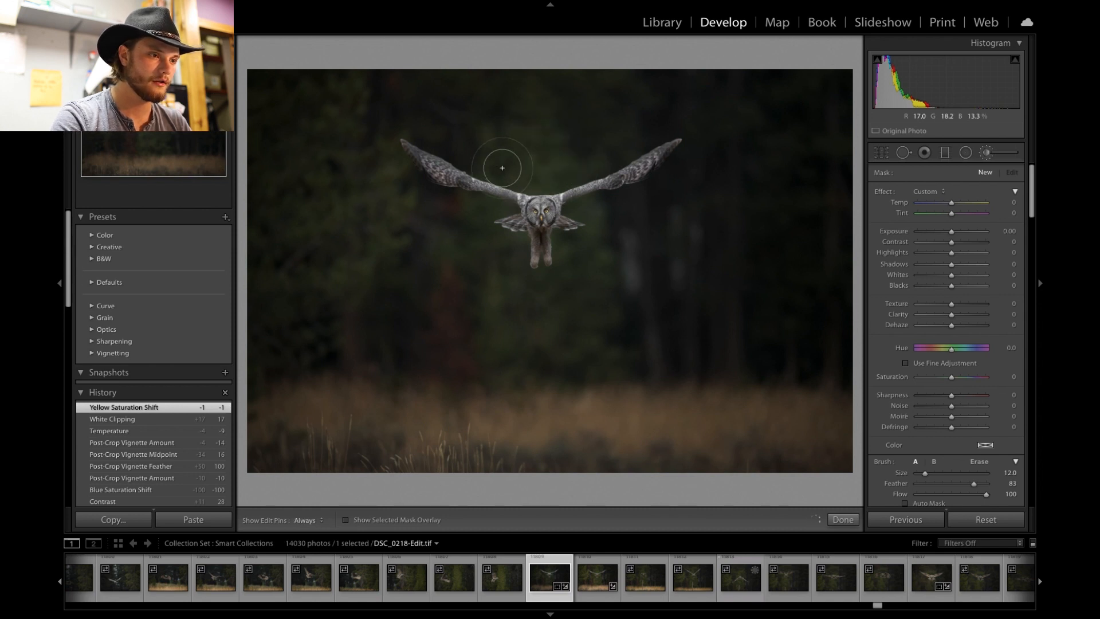
drag(501, 167, 476, 206)
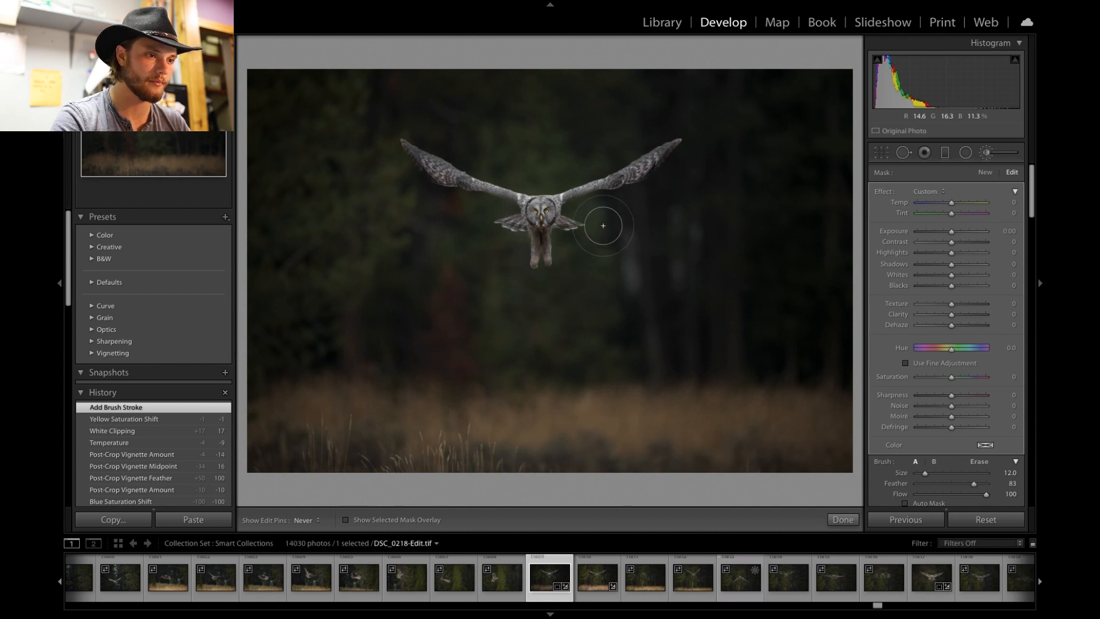
mouse_move(542, 320)
mouse_down()
mouse_move(496, 351)
mouse_move(533, 353)
mouse_up()
drag(534, 175, 490, 154)
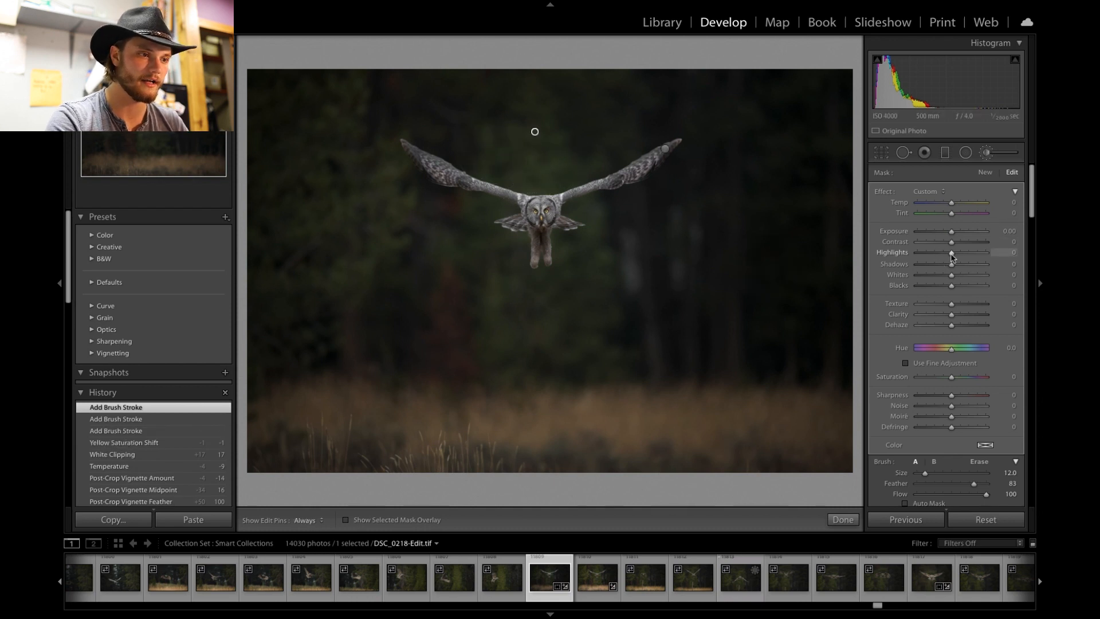
- Set the brushed mask's Highlights to -100 and Exposure to -0.25, then close the brush
drag(939, 253, 913, 255)
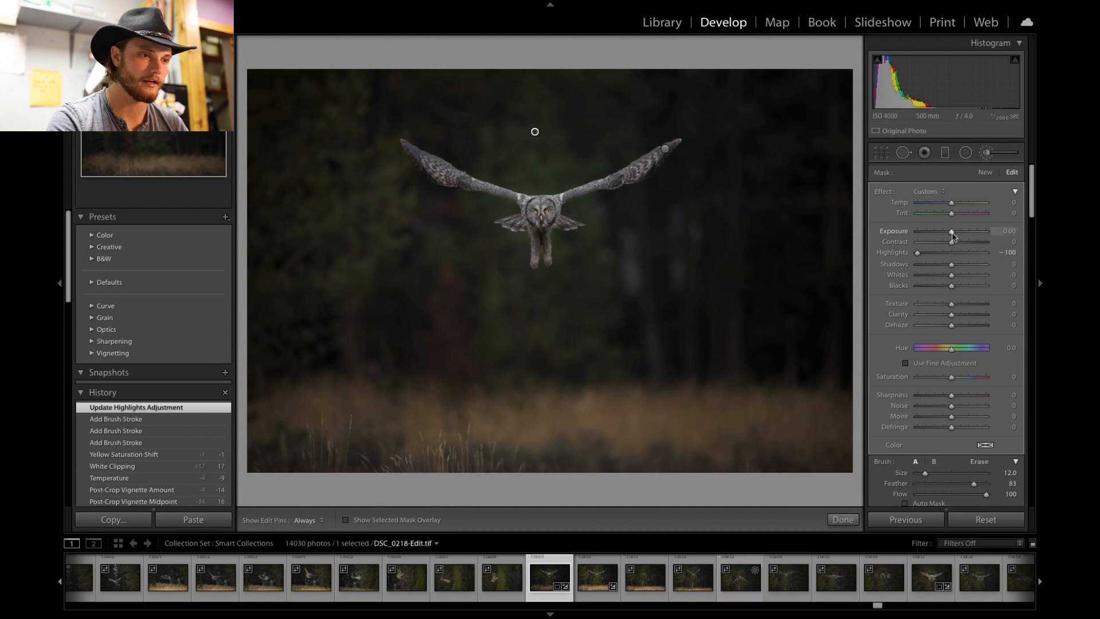
drag(953, 234, 950, 236)
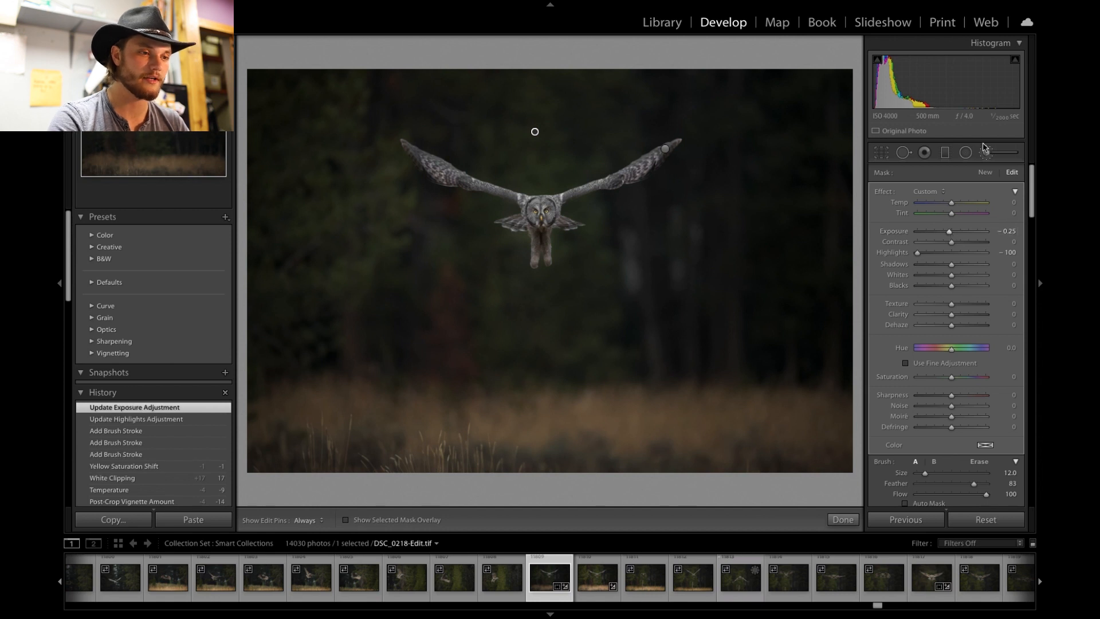
double_click(951, 235)
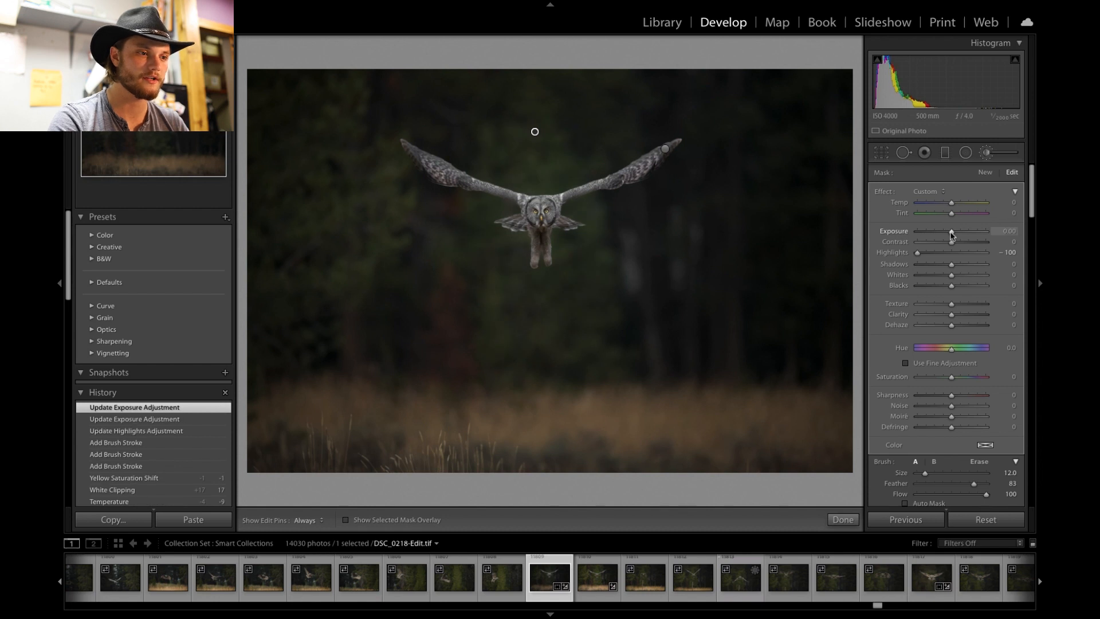
drag(951, 235, 949, 233)
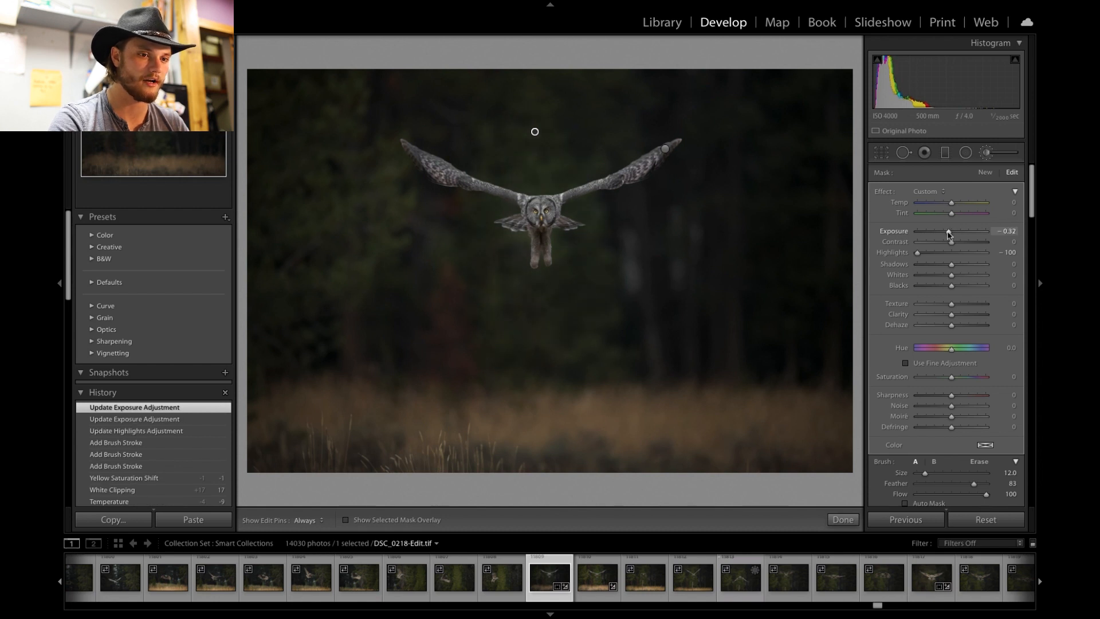
click(991, 152)
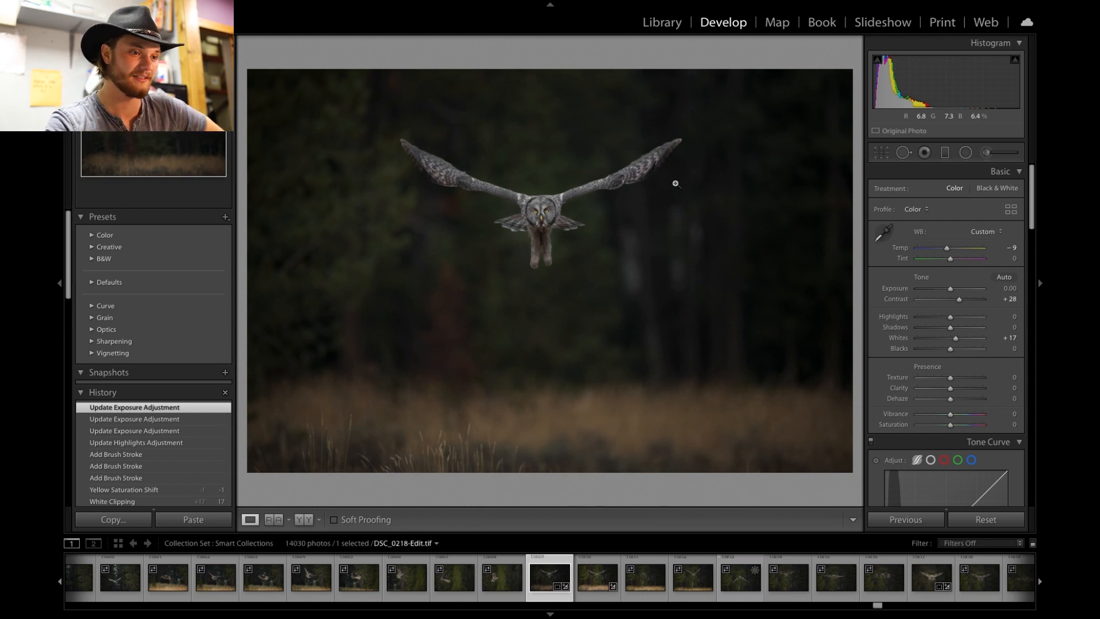
- Inspect the owl zoomed in and the whole photo in full-screen view
click(546, 226)
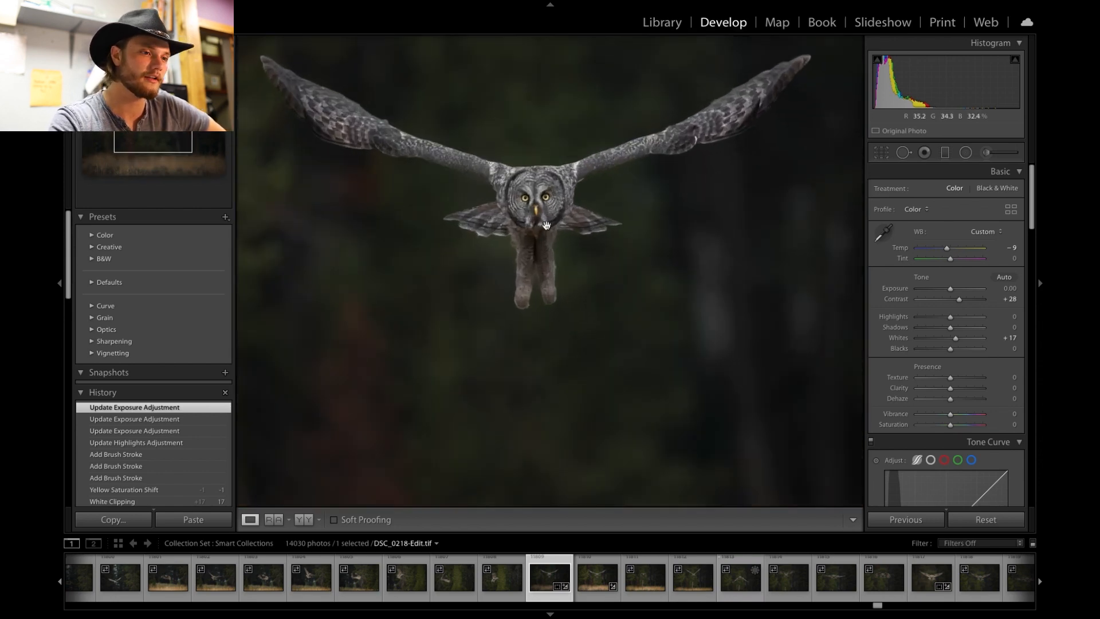
key(super+minus)
key(super+minus)
key(super+equal)
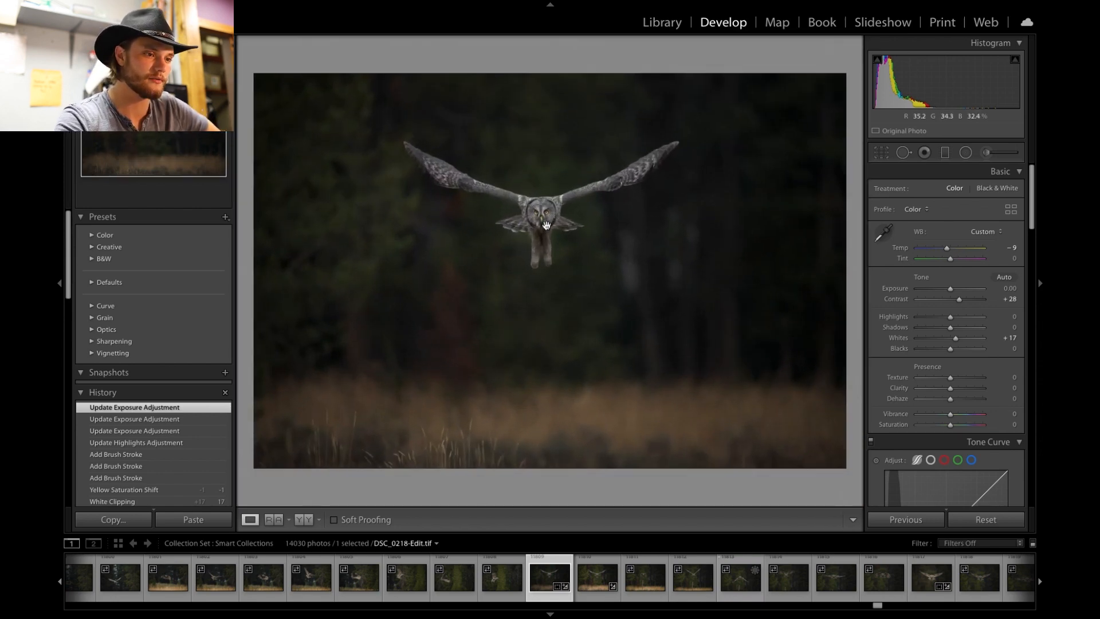
key(f)
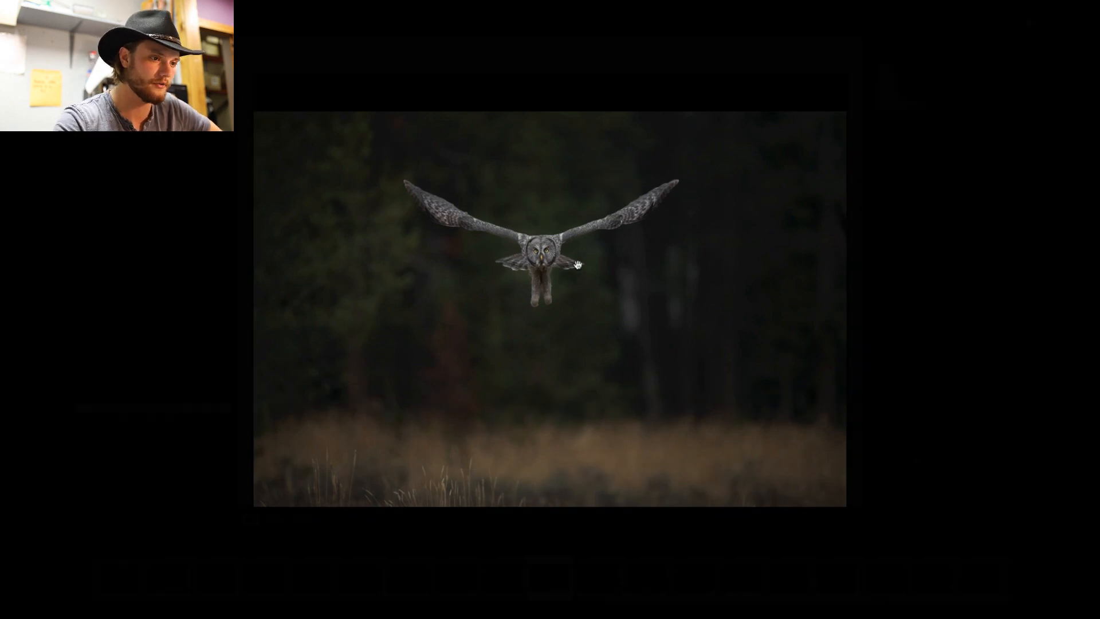
key(f)
key(f)
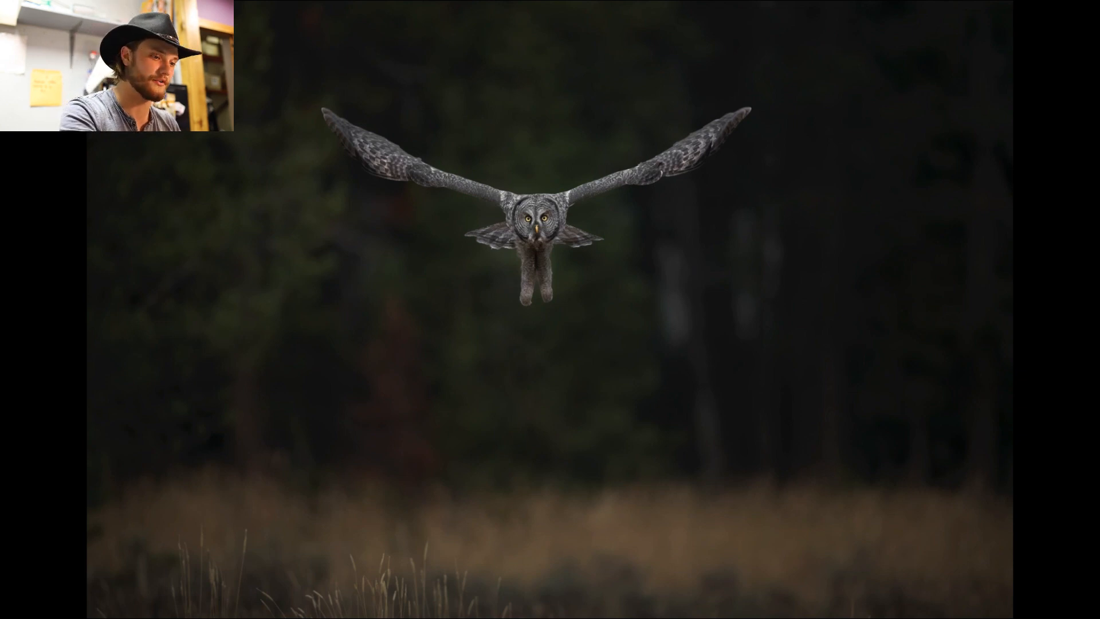
key(f)
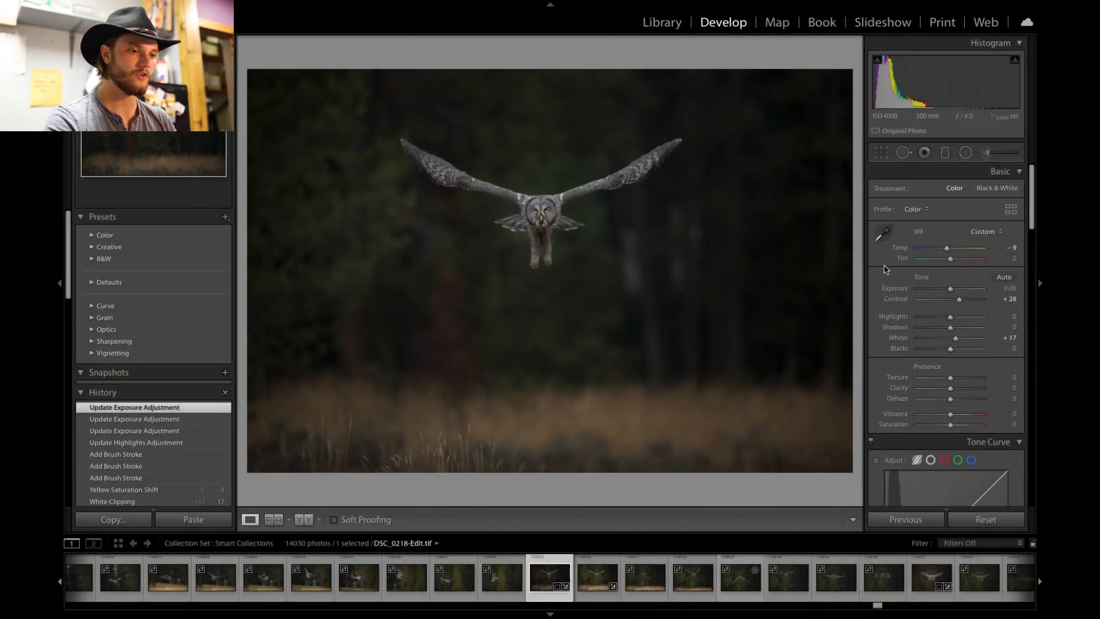
- Compare the before and after versions of the edited owl photo
key(backslash)
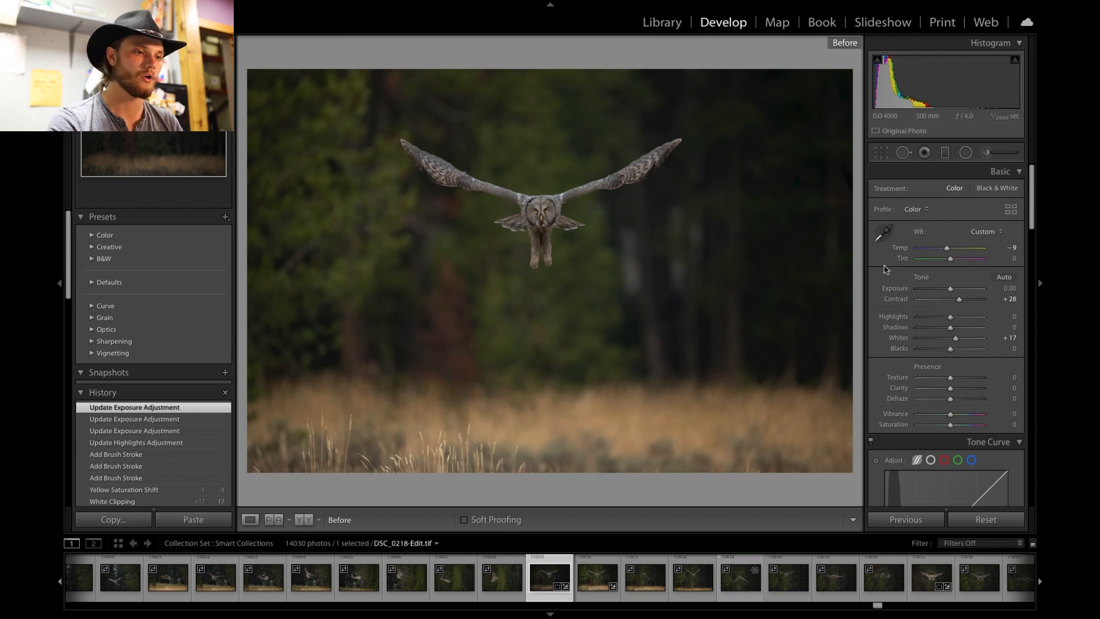
key(backslash)
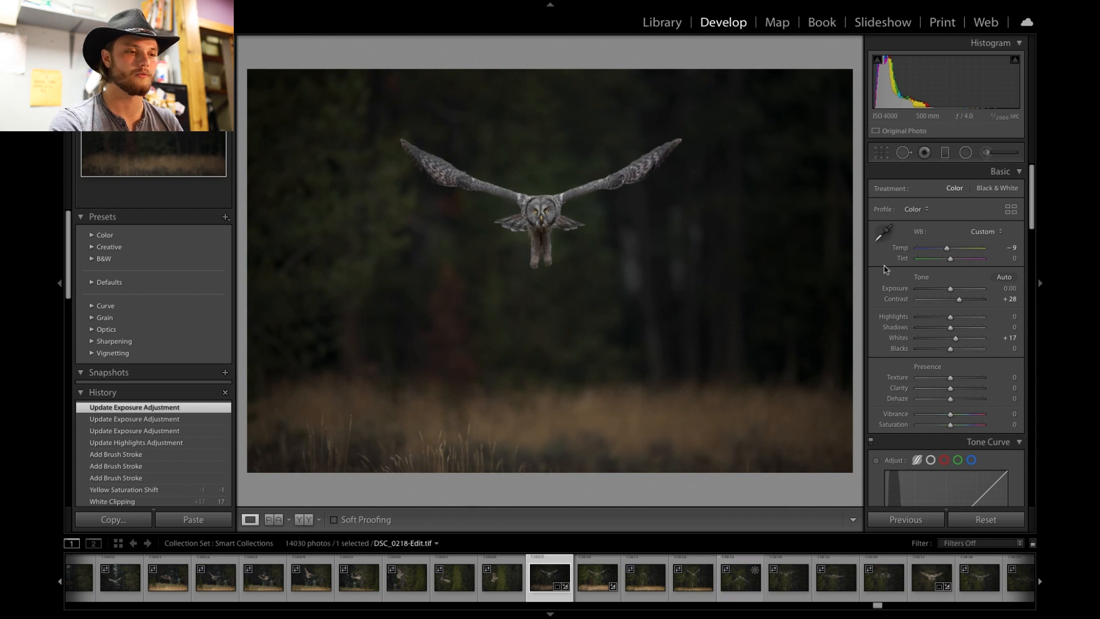
key(backslash)
key(backslash)
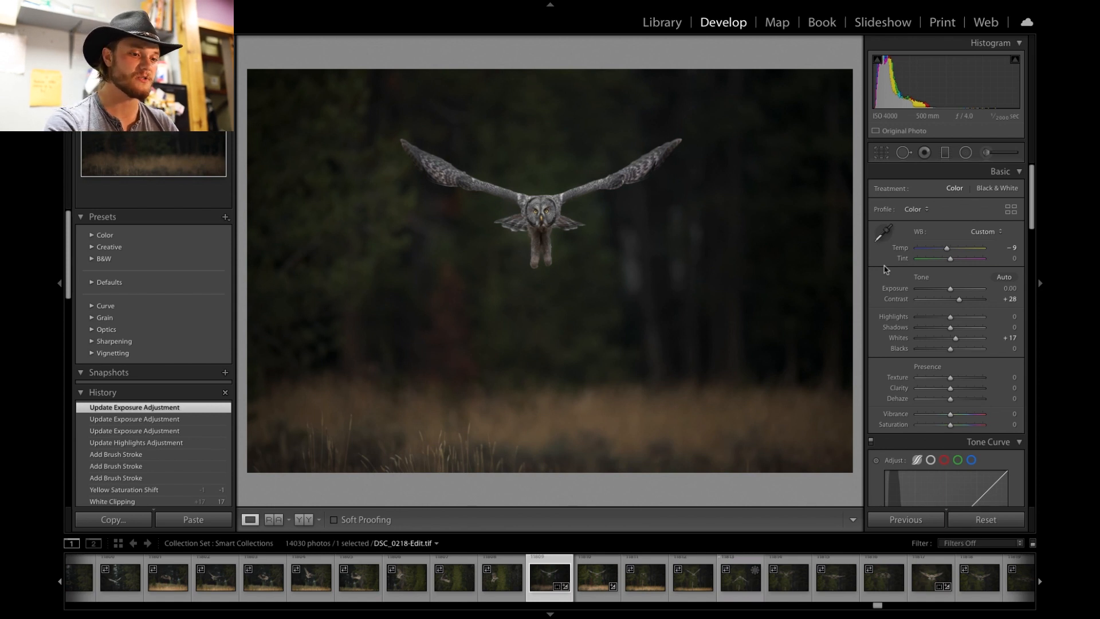
key(backslash)
key(backslash)
key(backslash)
key(backslash)
key(backslash)
key(backslash)
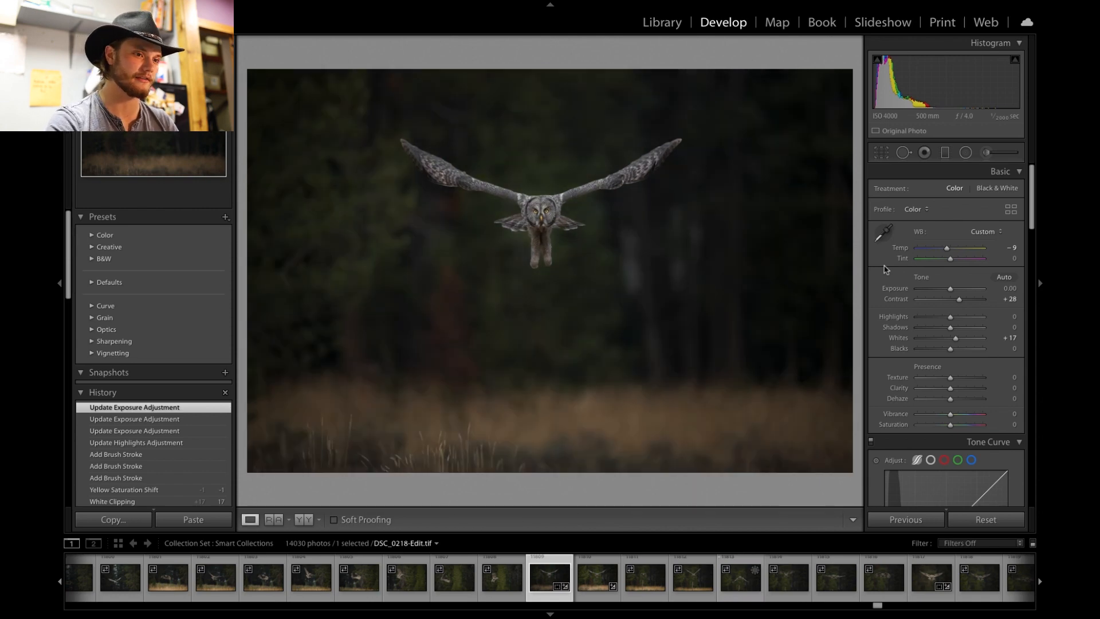
click(558, 210)
drag(560, 210, 643, 213)
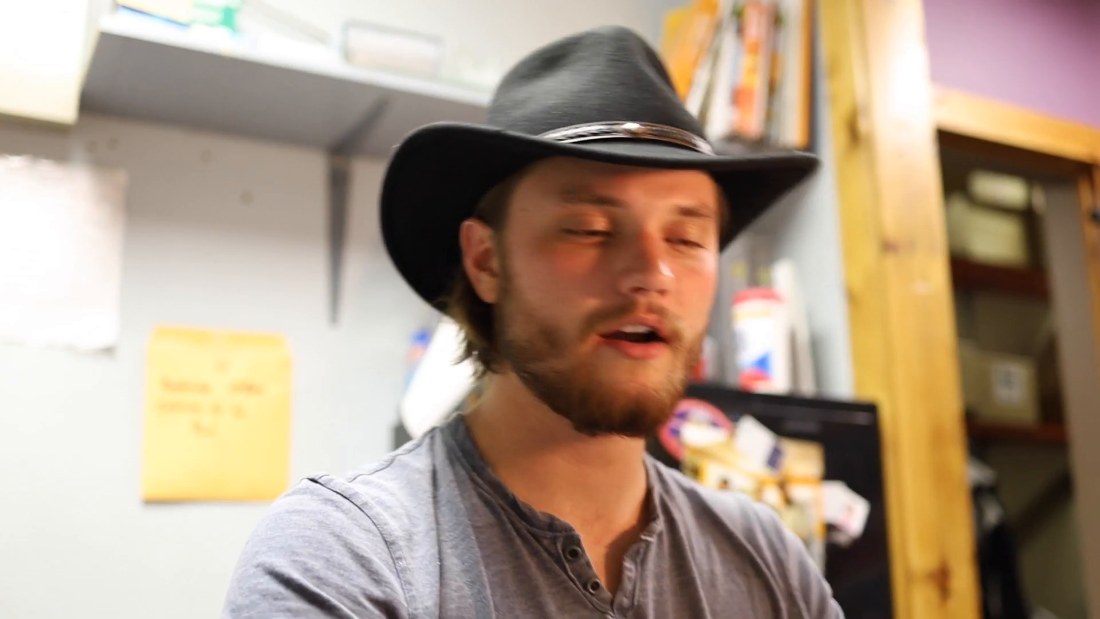